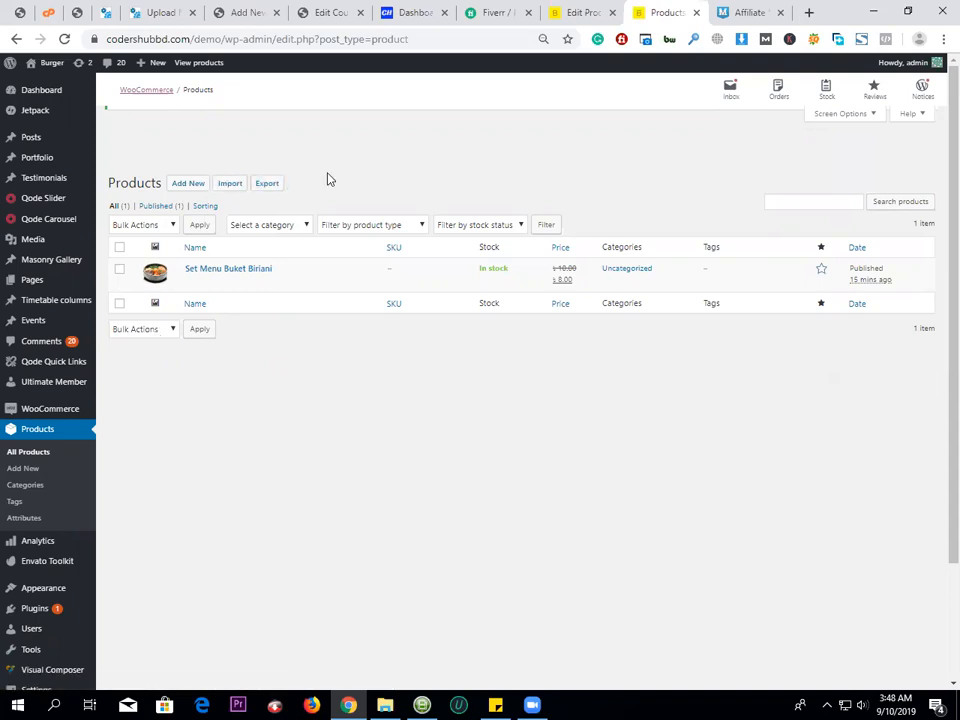
# - Start a new WooCommerce product and name it "Burger"
pyautogui.click(189, 184)
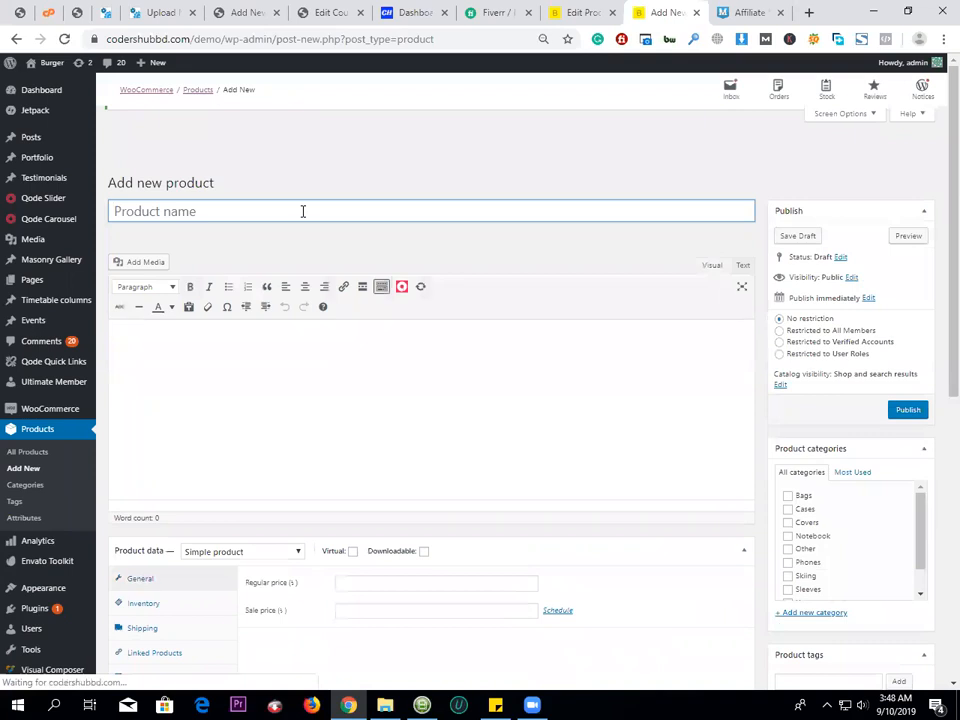
pyautogui.write('Bug')
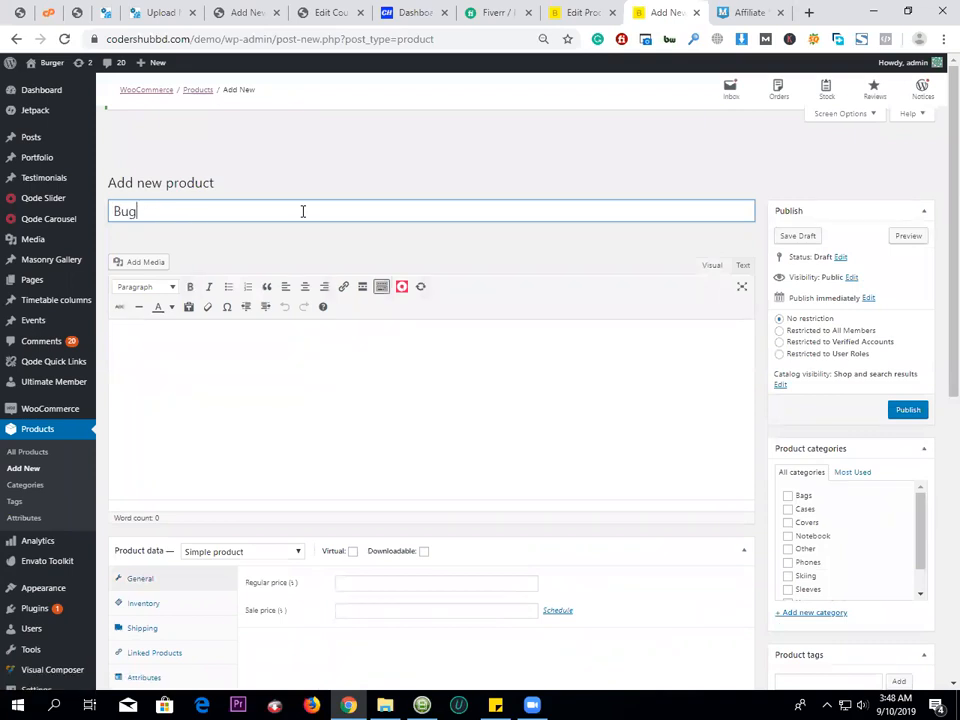
pyautogui.write('ger')
pyautogui.scroll(-3, 778, 43)
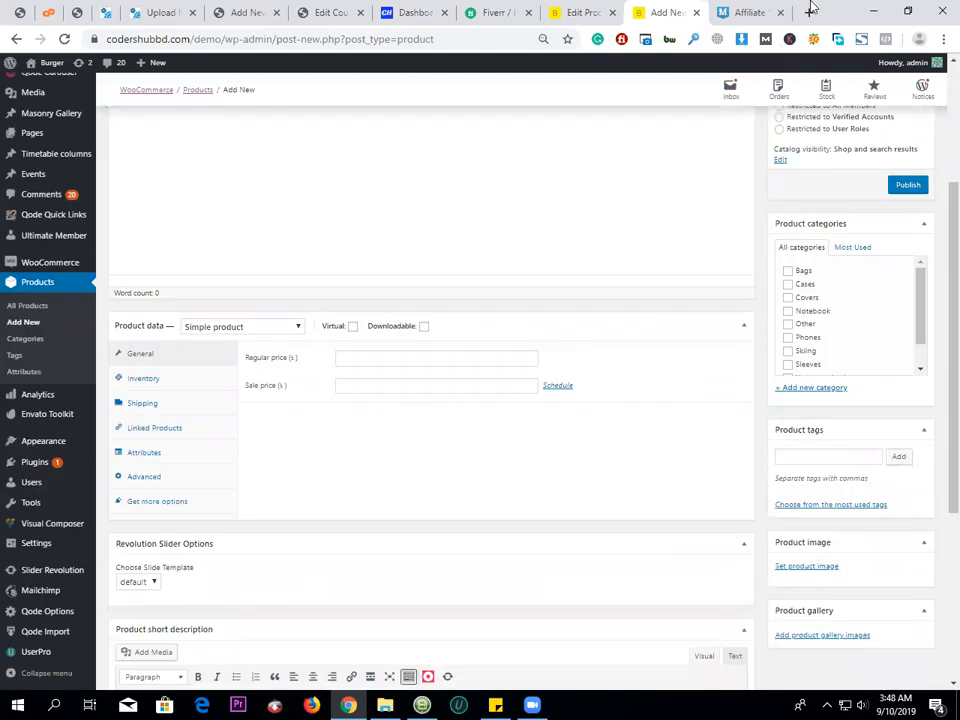
pyautogui.scroll(3, 495, 257)
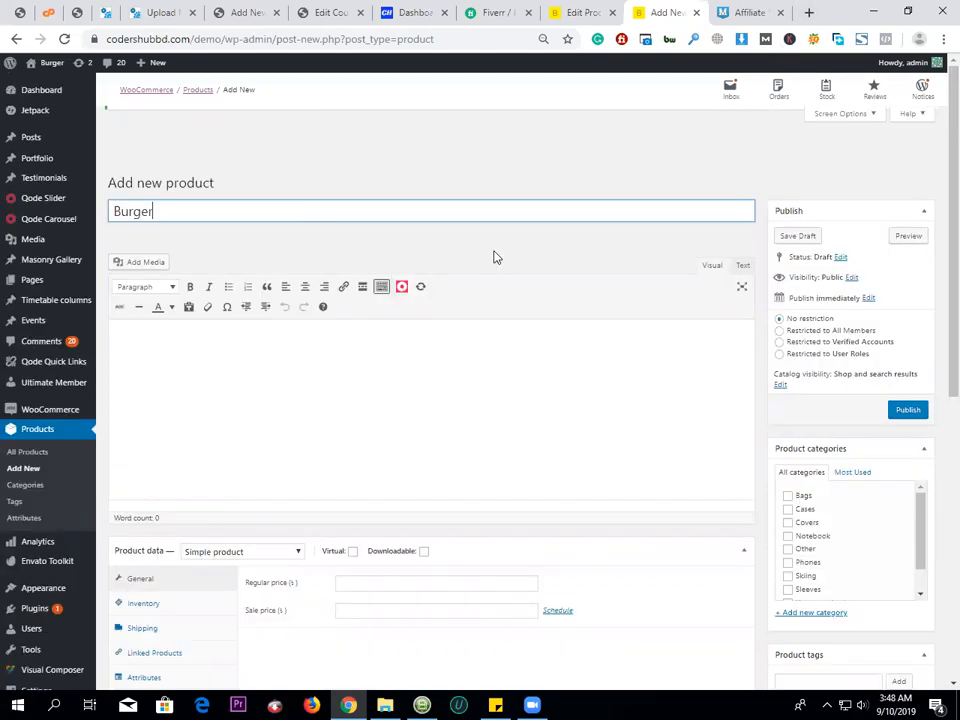
# - Search Google for "buger website" in a new browser tab and open The Burger Point result
pyautogui.click(810, 12)
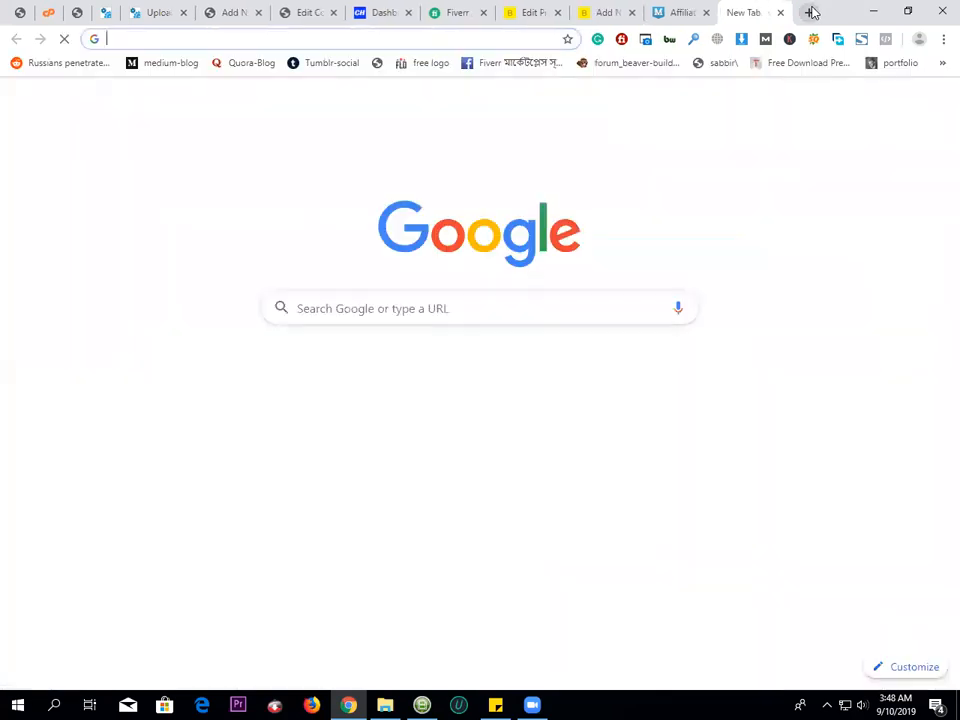
pyautogui.write('buger ')
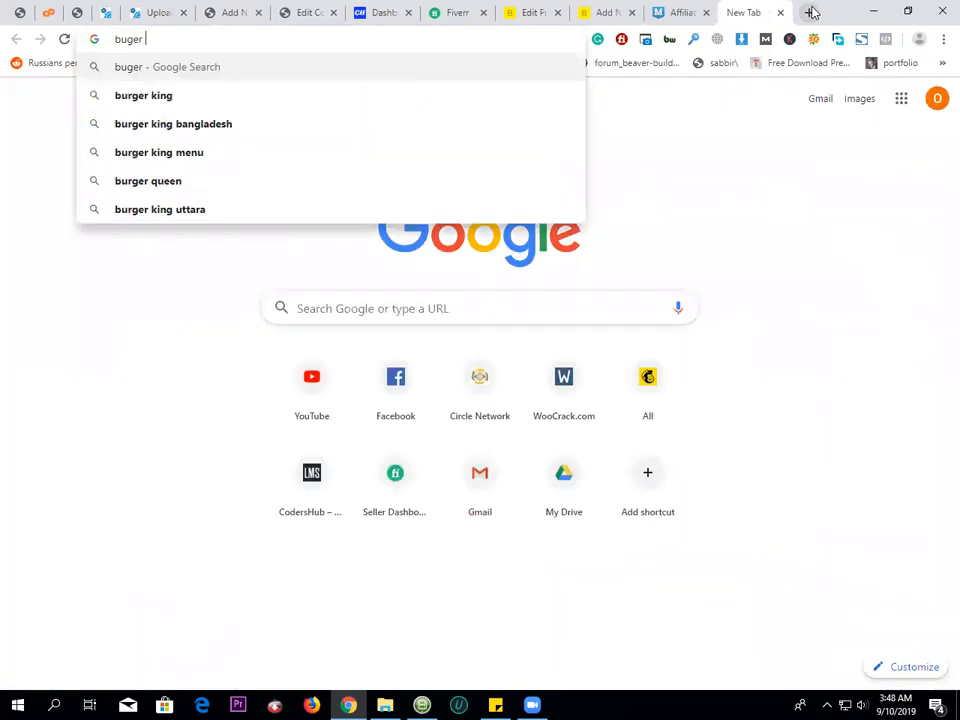
pyautogui.write('webst')
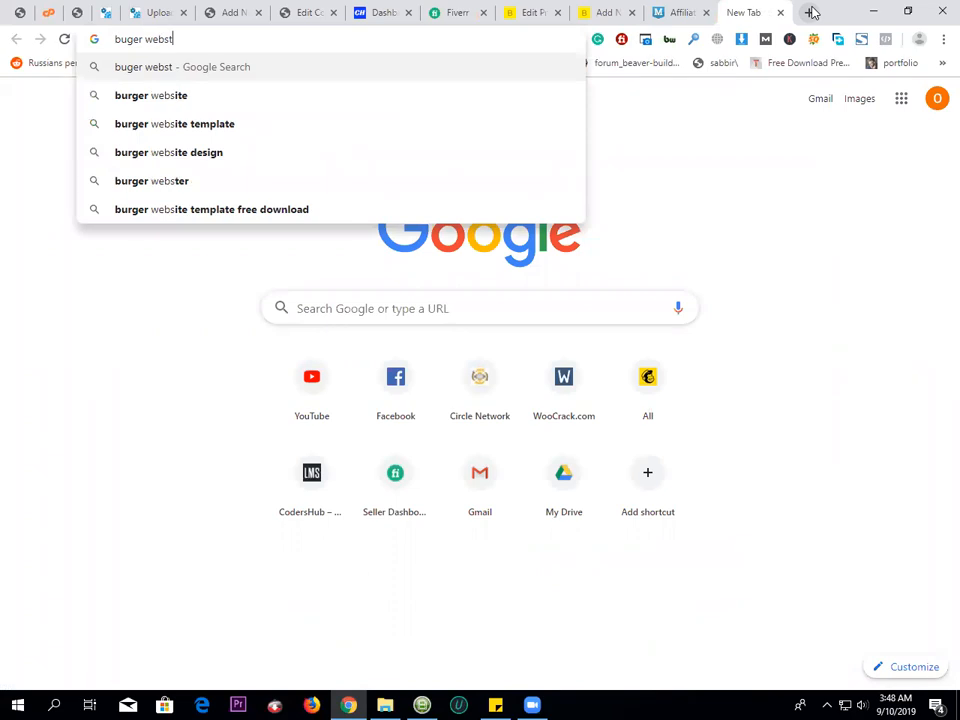
pyautogui.press('BackSpace')
pyautogui.write('ite')
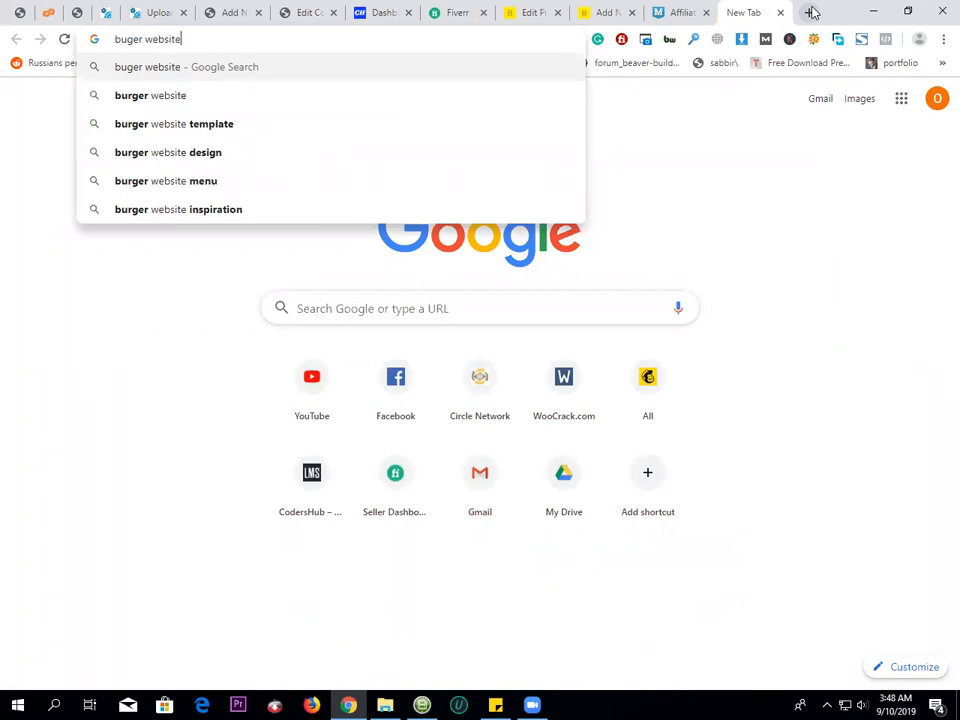
pyautogui.press('Return')
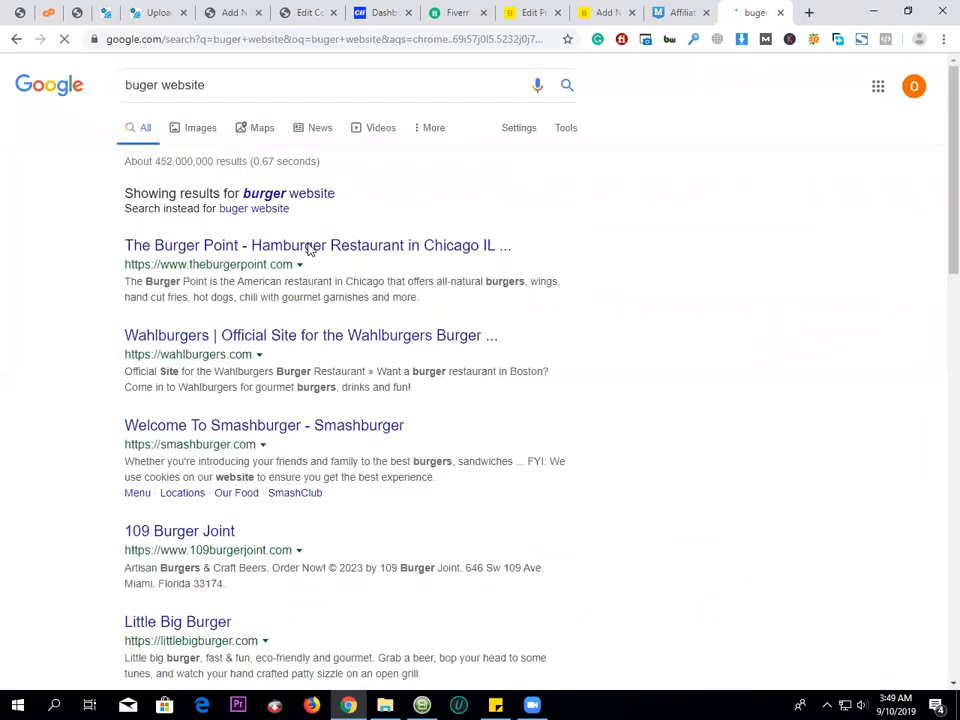
pyautogui.click(309, 249)
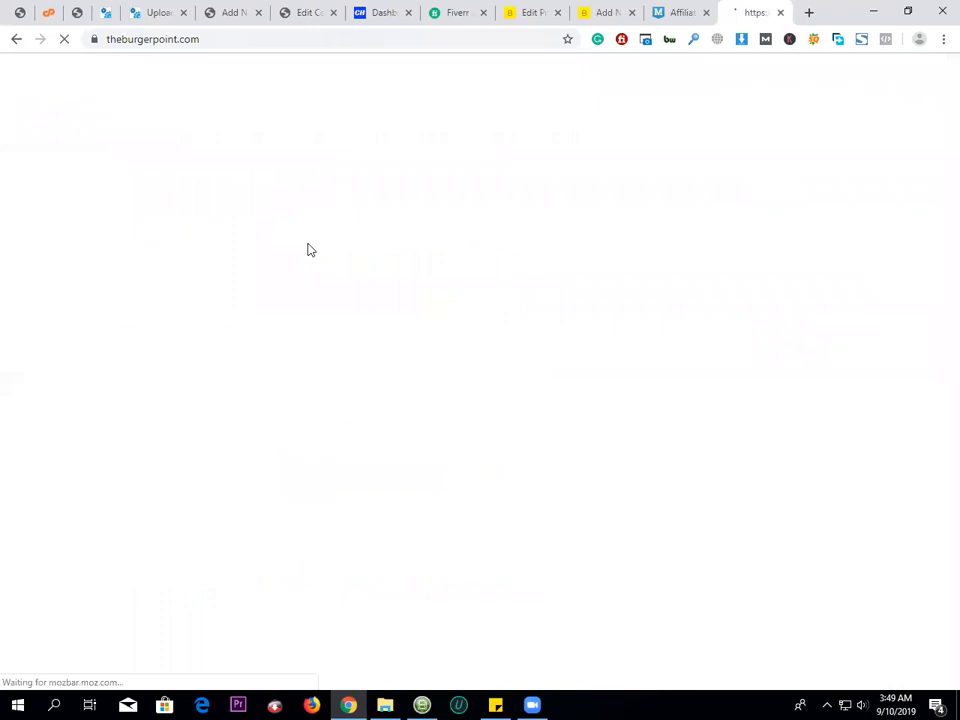
# - Return to the Burger product draft and look over its description and short description fields
pyautogui.click(614, 8)
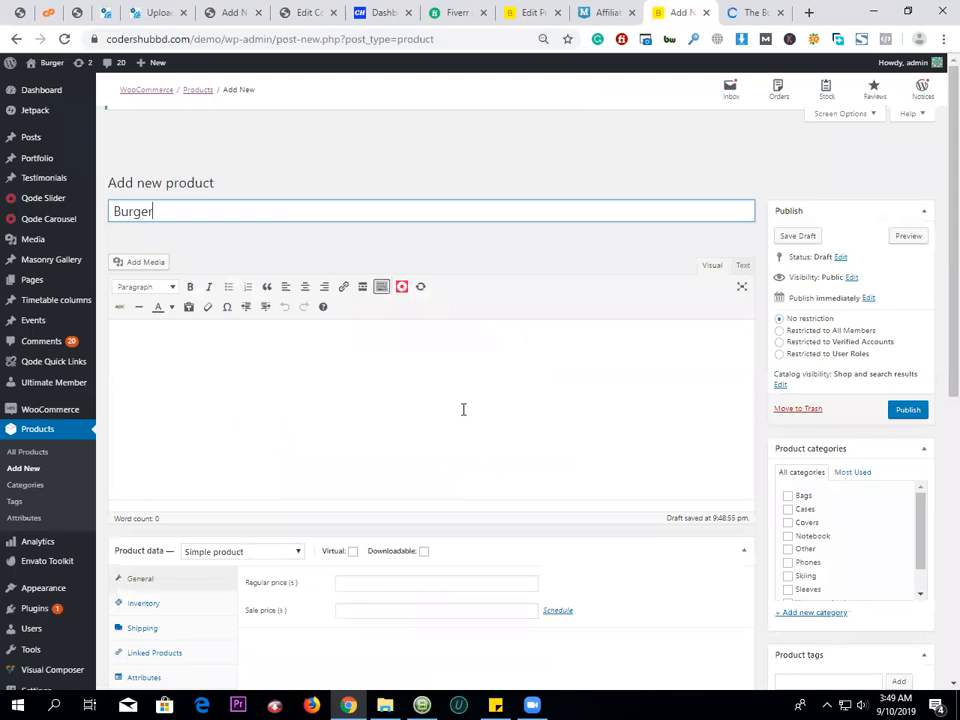
pyautogui.scroll(-5, 463, 409)
pyautogui.scroll(-1, 350, 440)
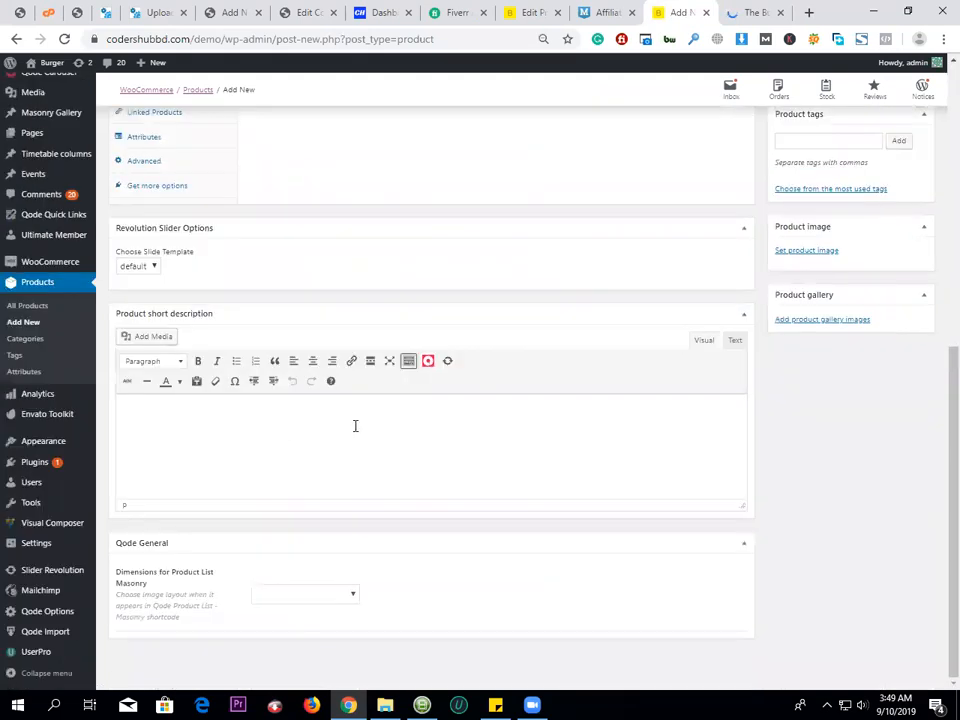
pyautogui.scroll(8, 345, 427)
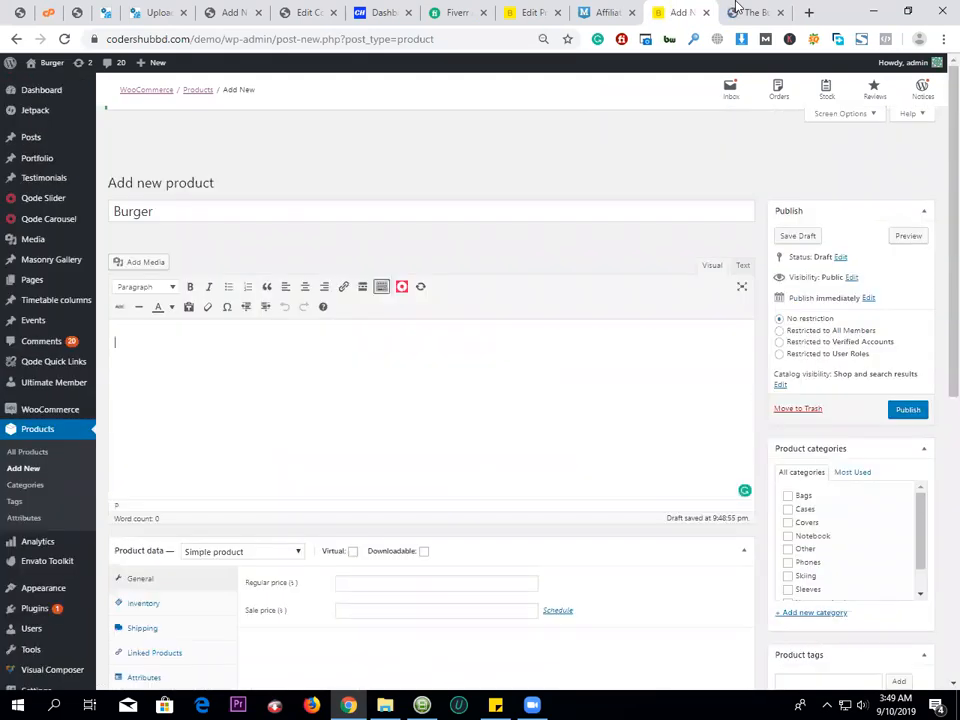
# - Switch to The Burger Point website and examine its About text as possible description copy
pyautogui.hotkey('ctrl', 'Tab')
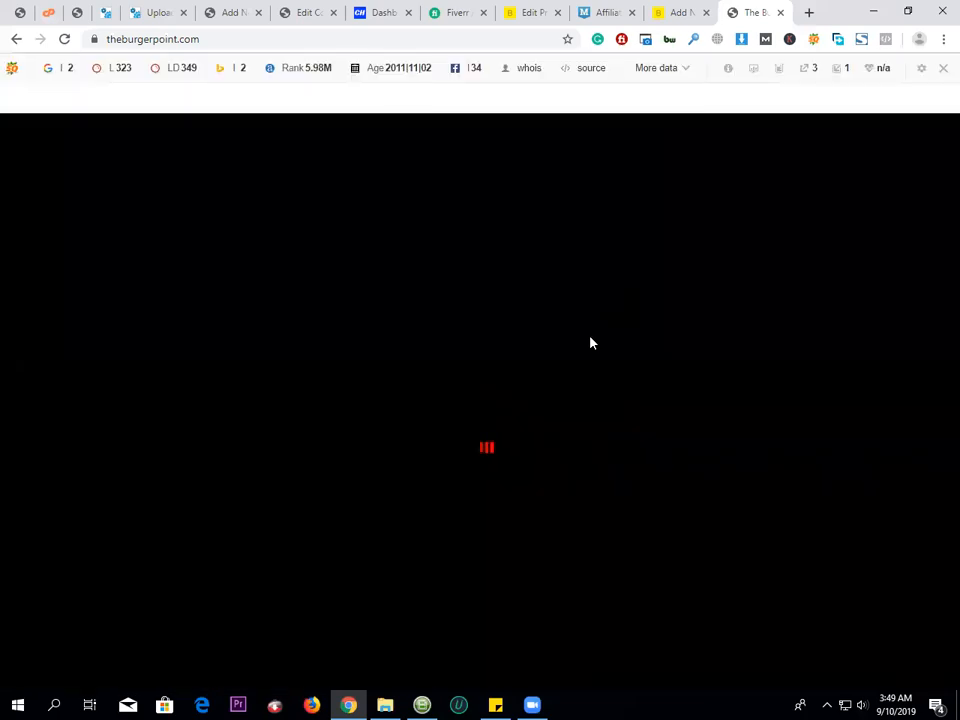
pyautogui.scroll(-5, 560, 362)
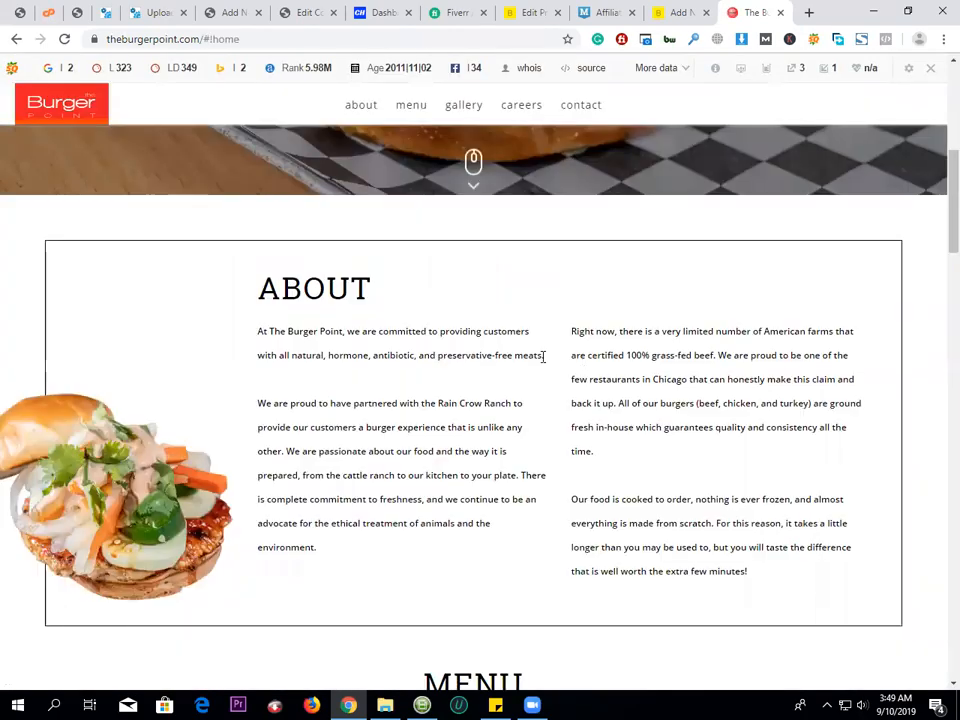
pyautogui.scroll(-2, 543, 362)
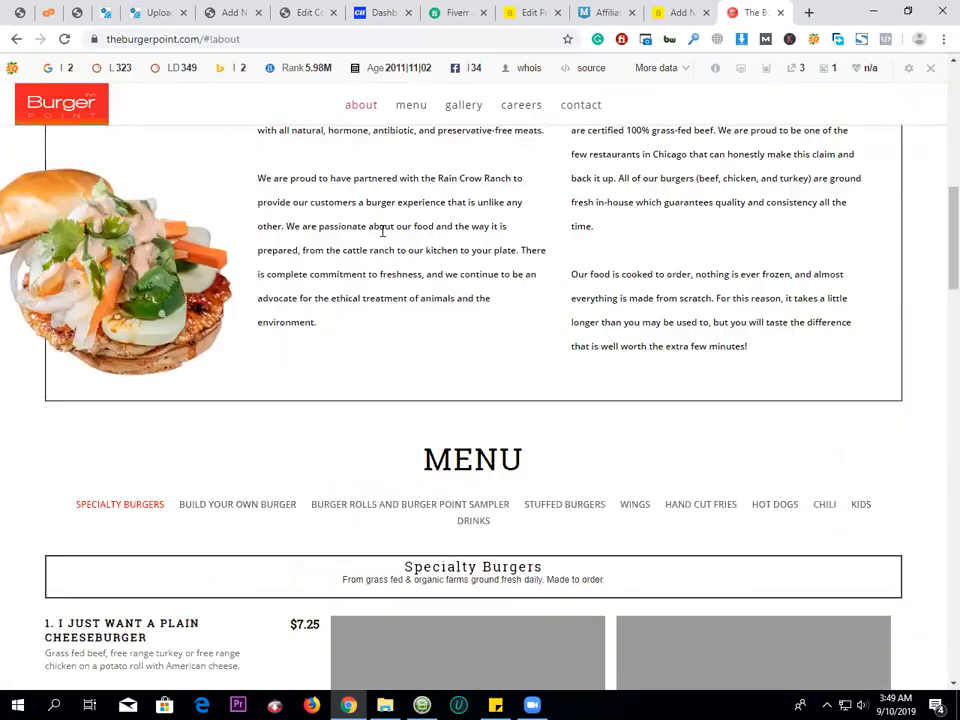
pyautogui.scroll(1, 253, 178)
pyautogui.moveTo(257, 181); pyautogui.dragTo(341, 301)
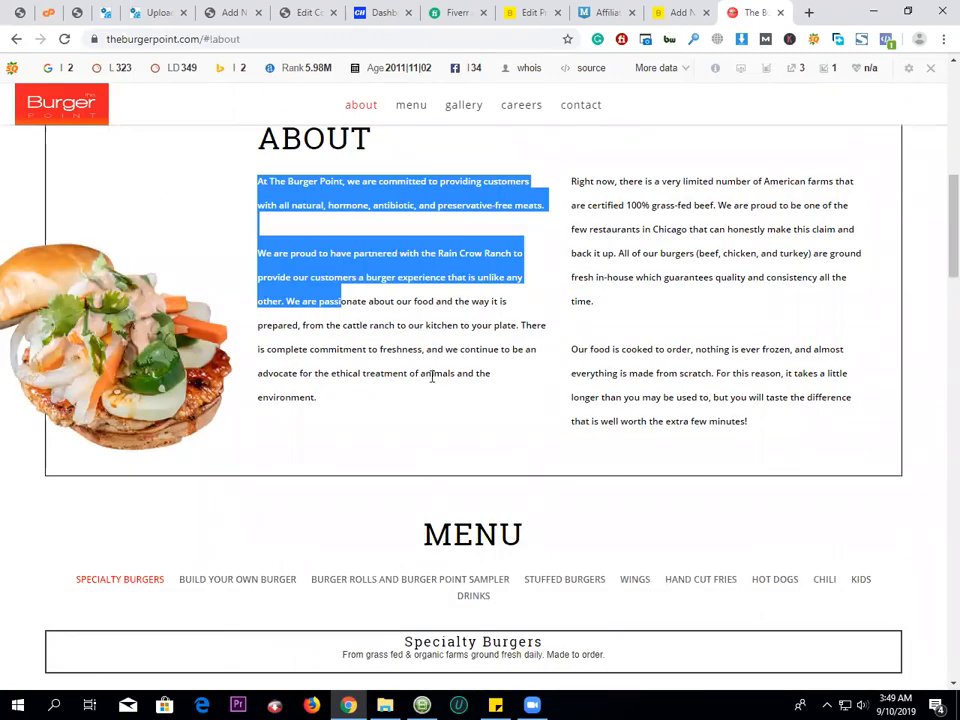
pyautogui.click(471, 377)
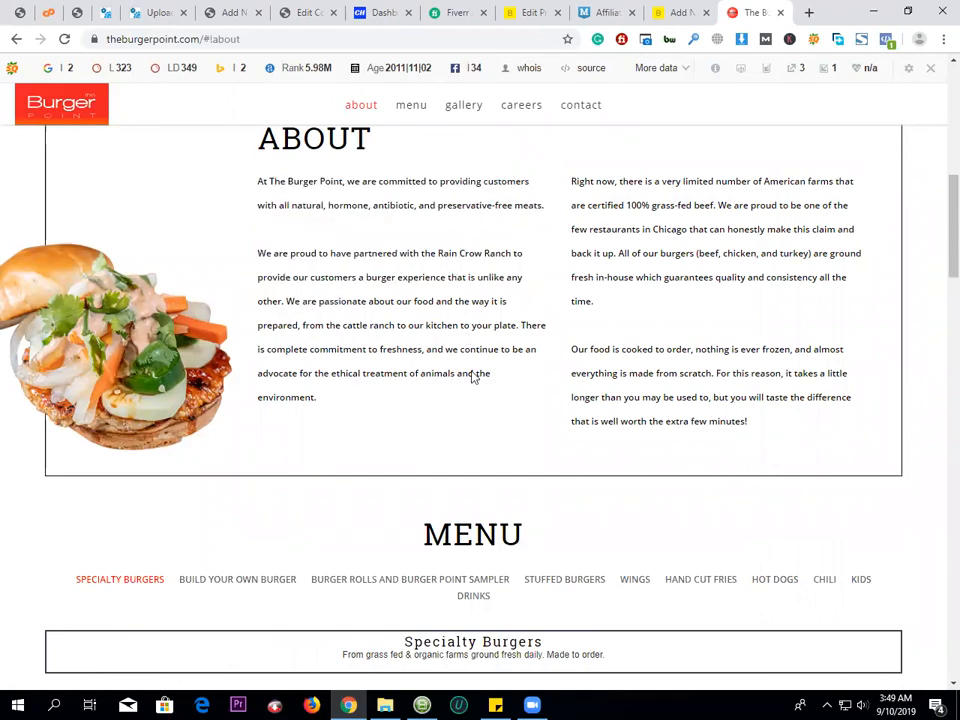
# - Look through the specialty burgers menu on The Burger Point website for burger descriptions and prices
pyautogui.scroll(-5, 80, 101)
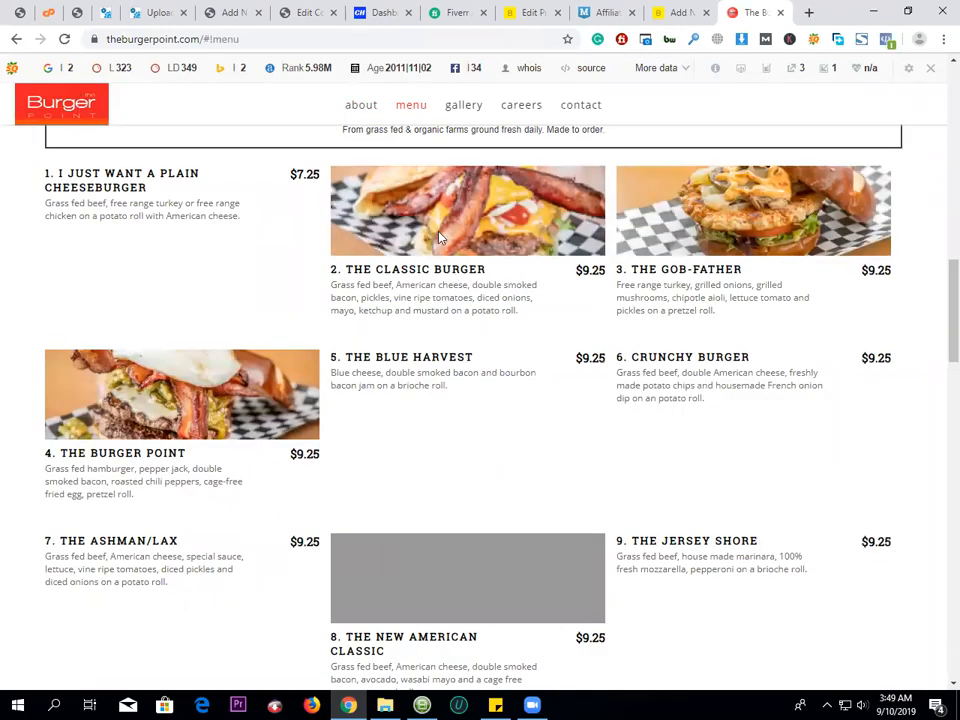
pyautogui.scroll(3, 304, 332)
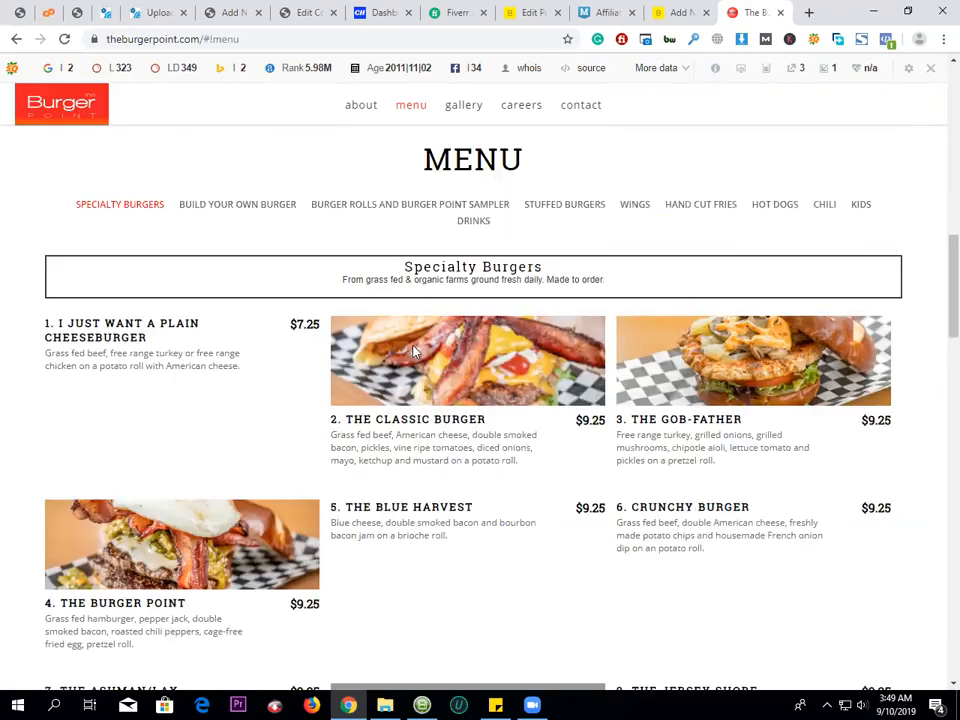
pyautogui.scroll(-13, 412, 318)
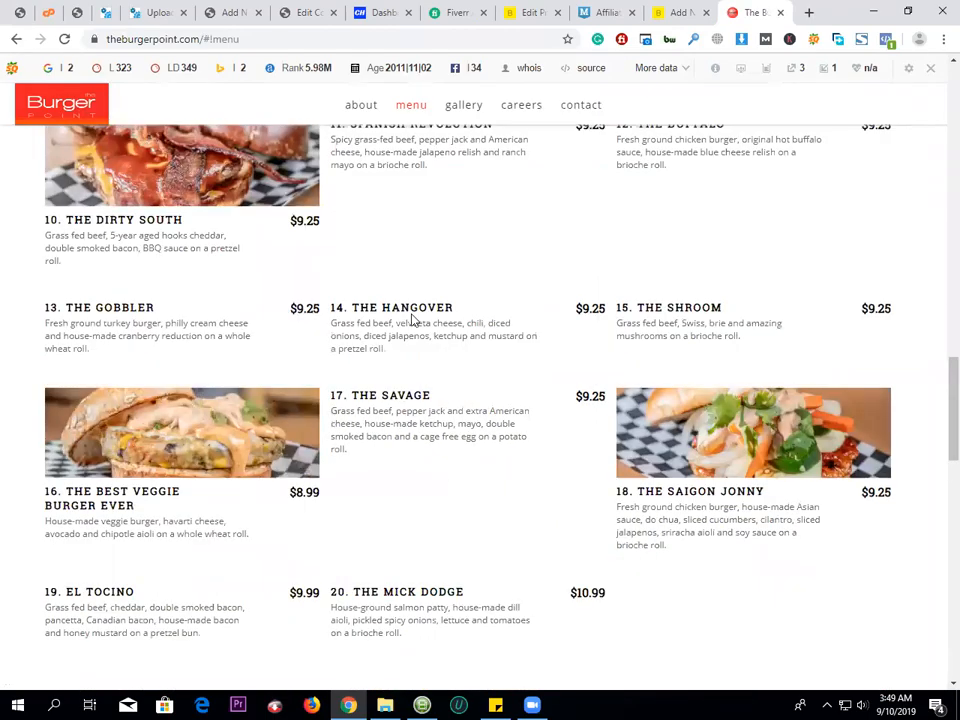
pyautogui.scroll(-3, 422, 388)
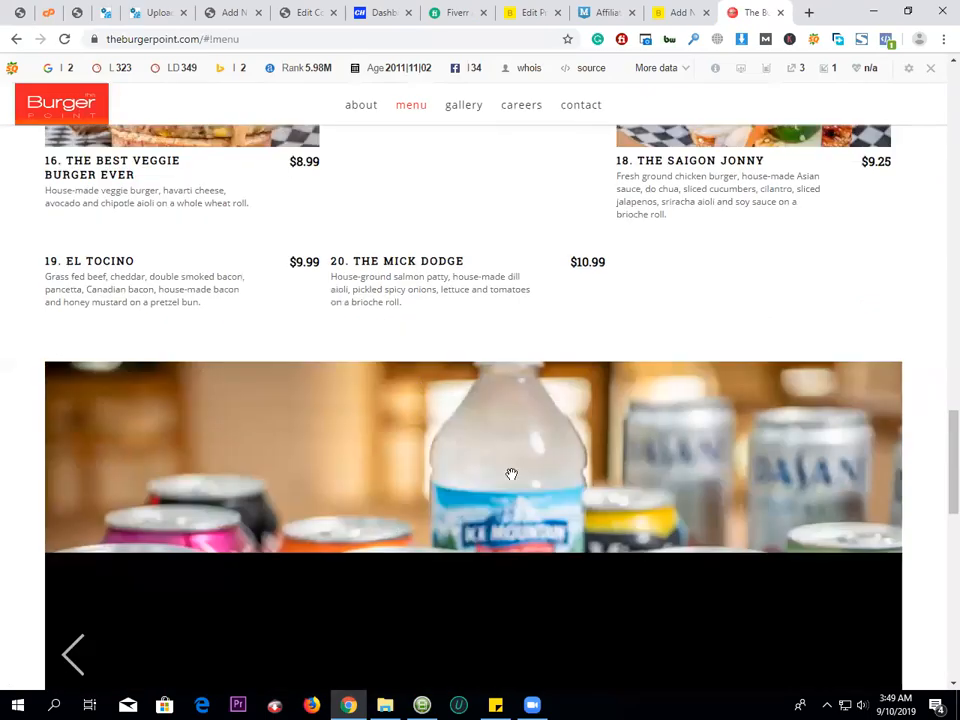
pyautogui.scroll(-6, 444, 444)
pyautogui.scroll(9, 440, 441)
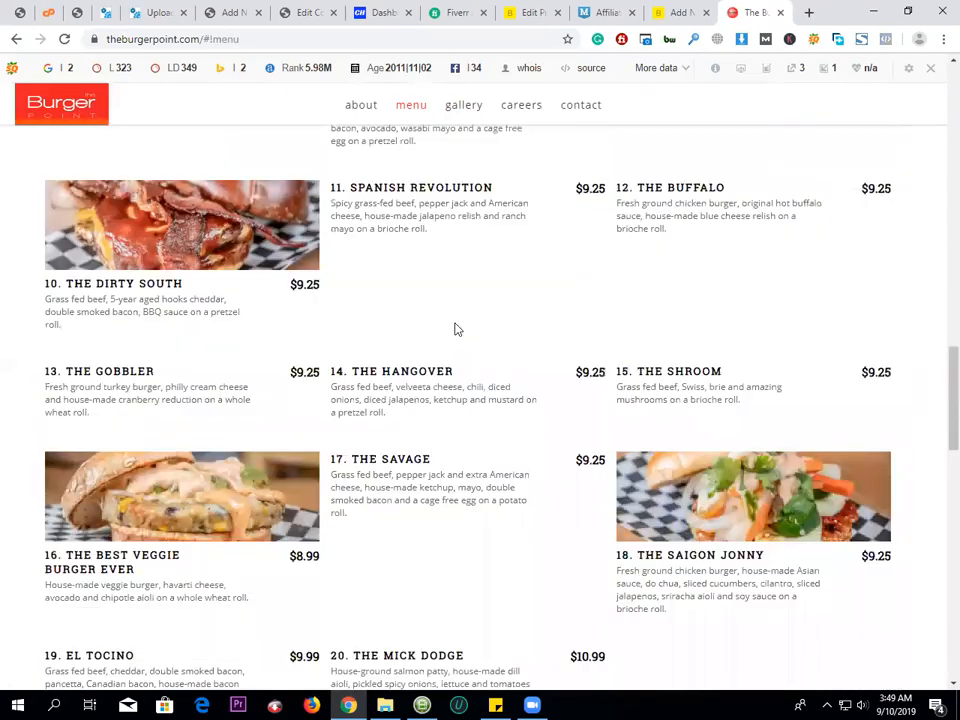
pyautogui.scroll(2, 424, 345)
pyautogui.scroll(3, 478, 408)
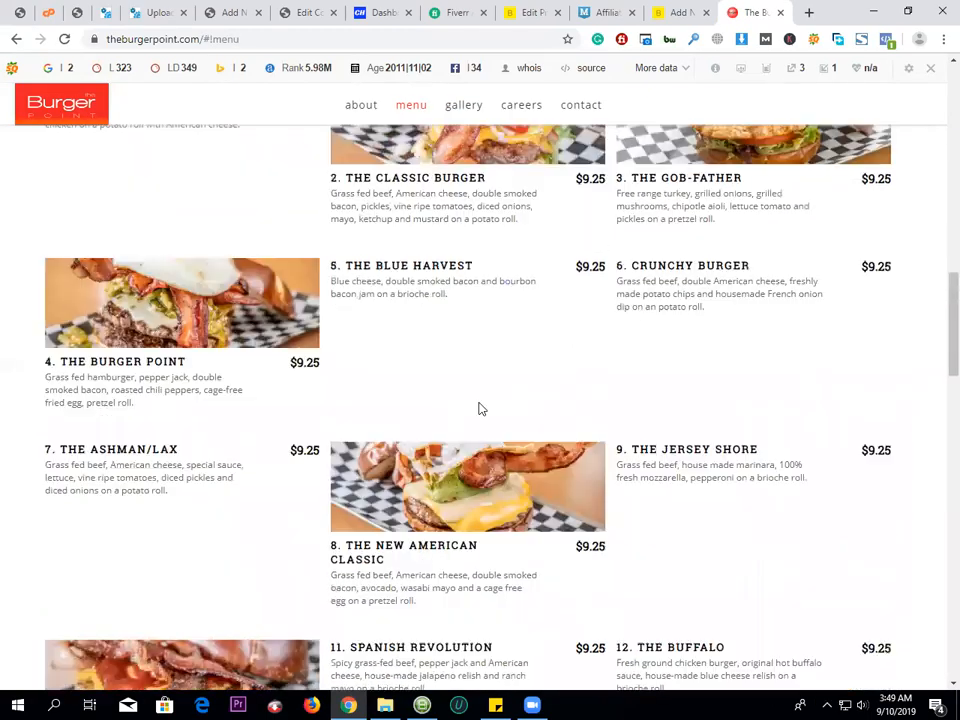
pyautogui.scroll(4, 505, 396)
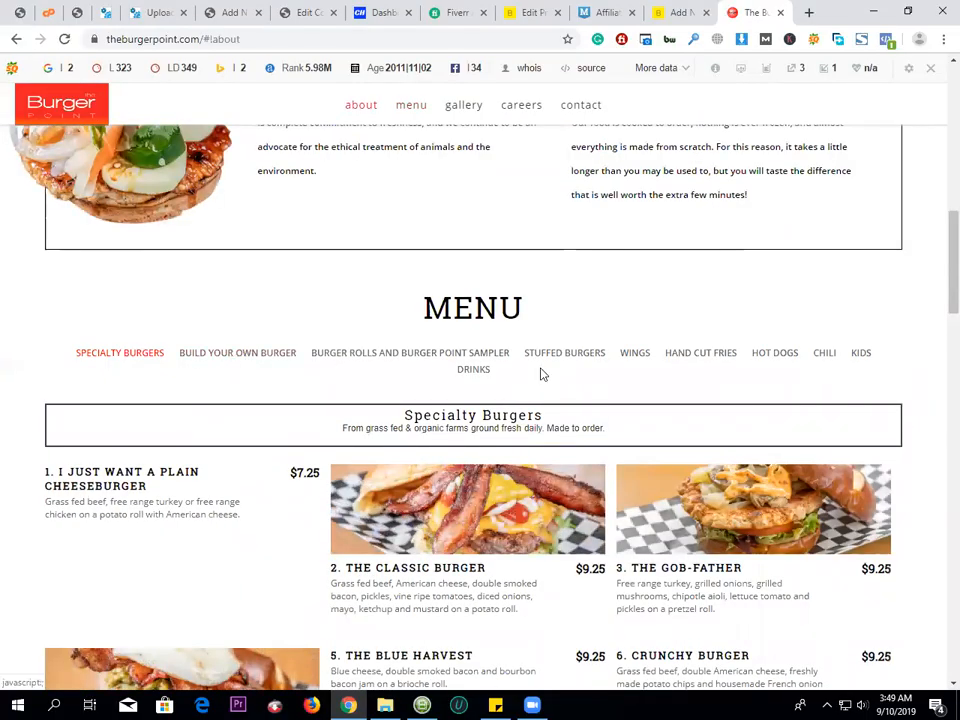
# - Leave The Burger Point website and go back to the Google results for the burger website search
pyautogui.click(17, 40)
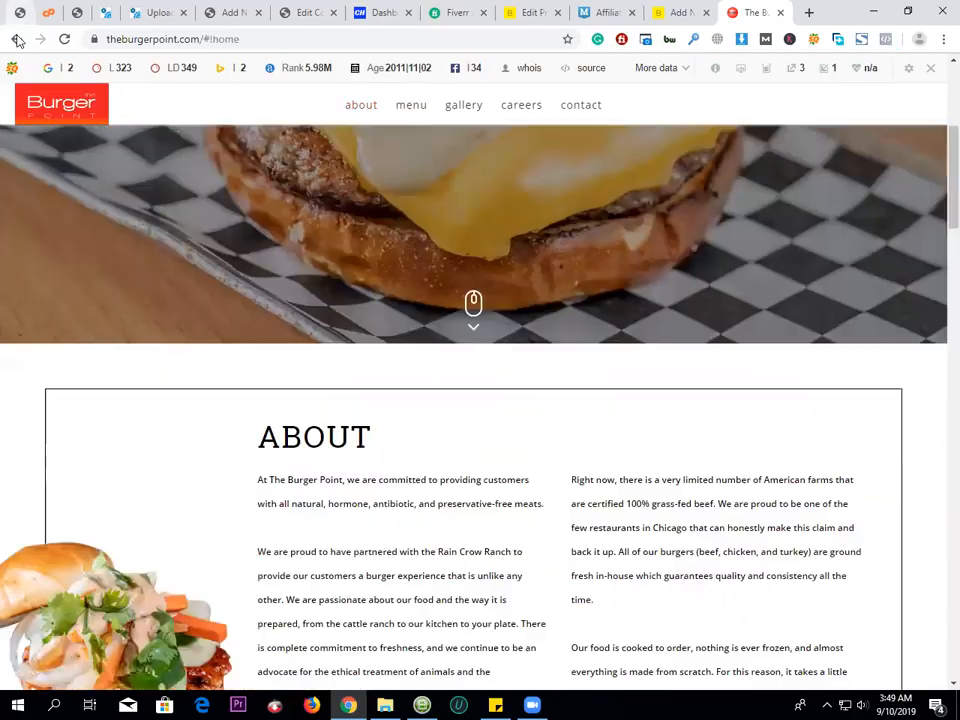
pyautogui.click(17, 40)
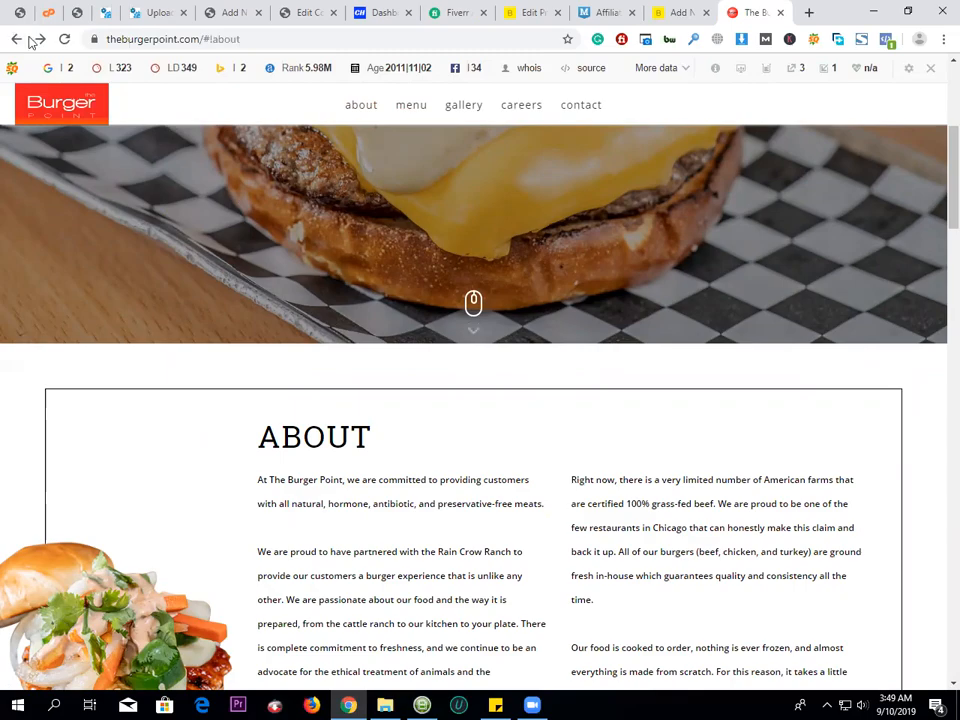
pyautogui.scroll(-5, 470, 122)
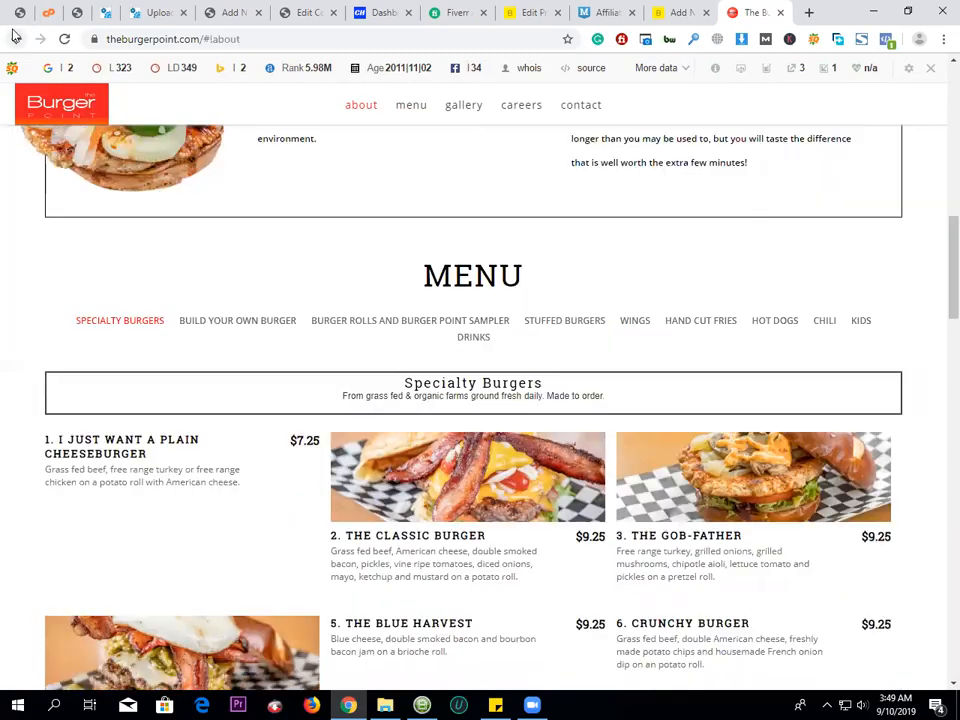
pyautogui.click(15, 38)
pyautogui.click(15, 38)
pyautogui.click(15, 38)
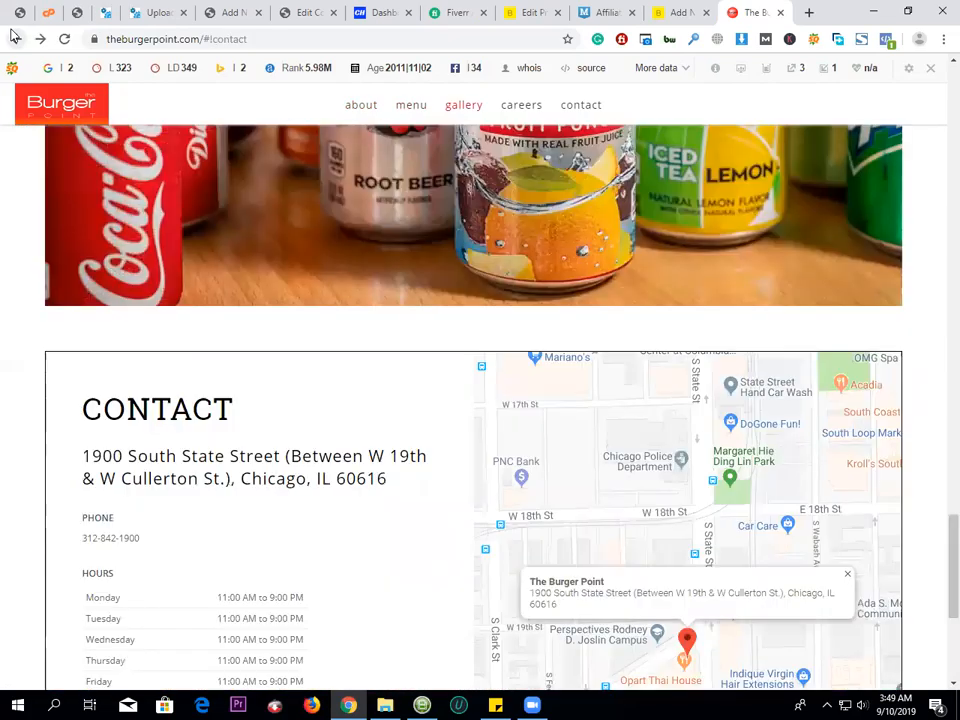
pyautogui.click(14, 37)
pyautogui.click(13, 36)
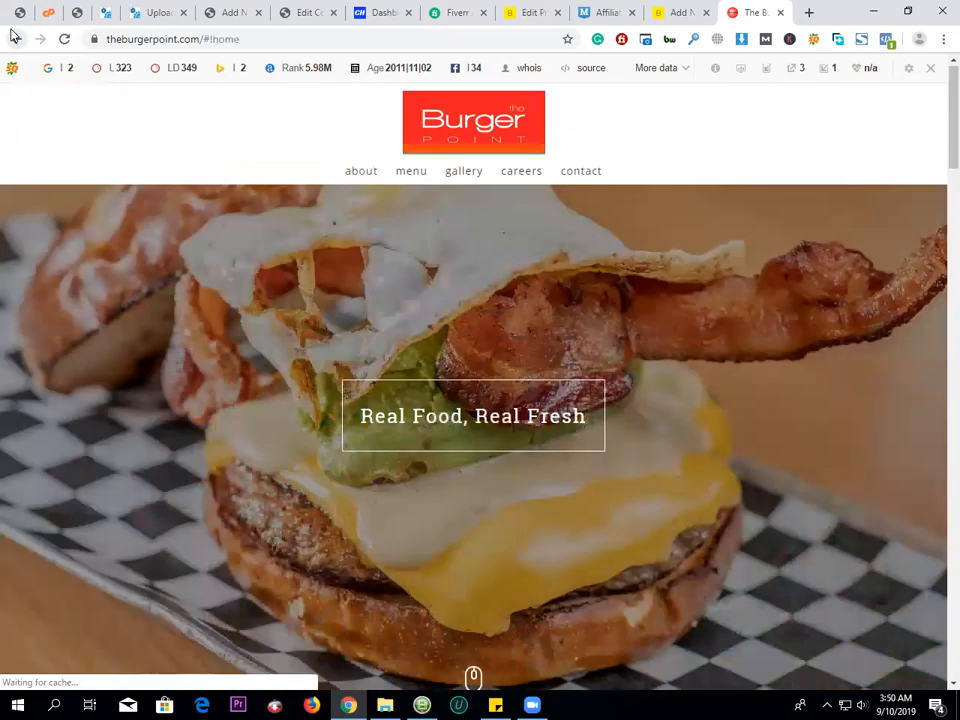
pyautogui.click(13, 36)
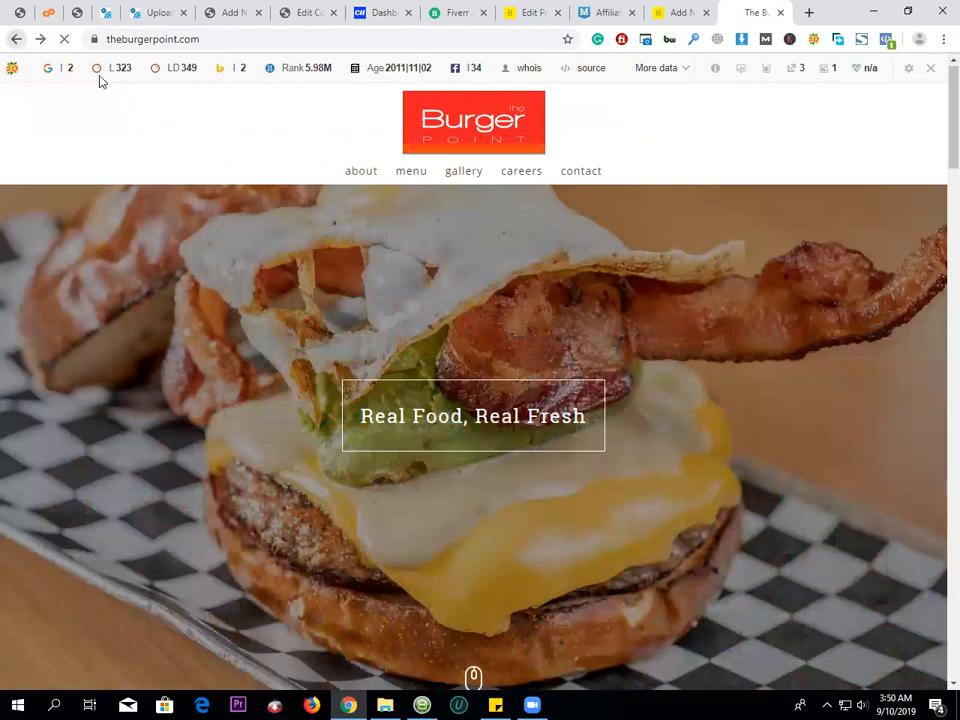
pyautogui.click(17, 37)
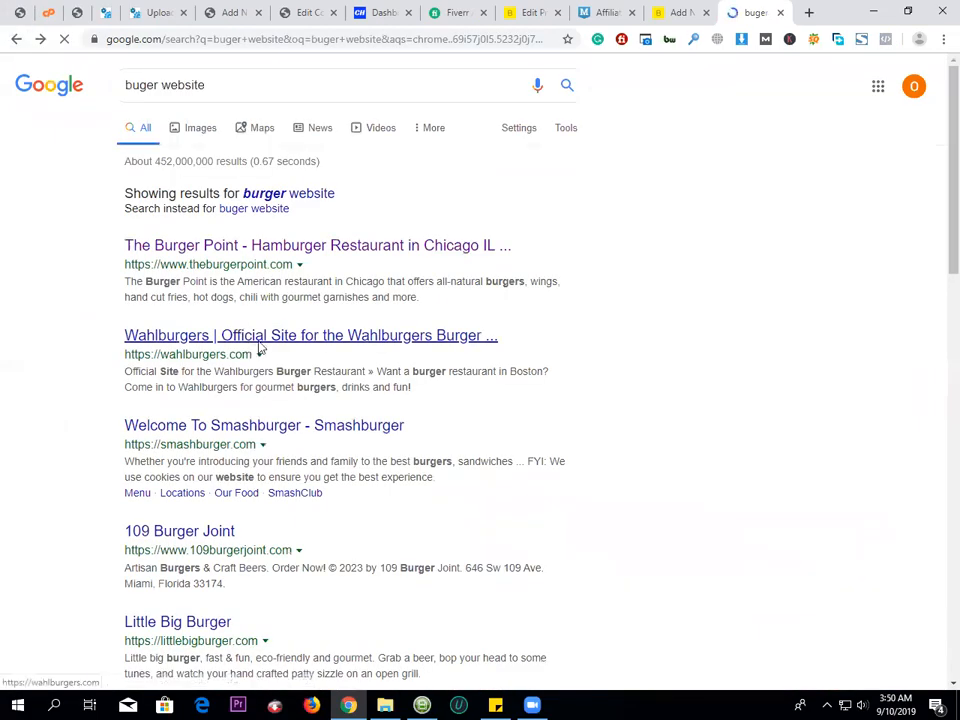
# - Open the Wahlburgers result in a separate tab, check it, and return to the search results
pyautogui.rightClick(254, 346)
pyautogui.click(172, 420)
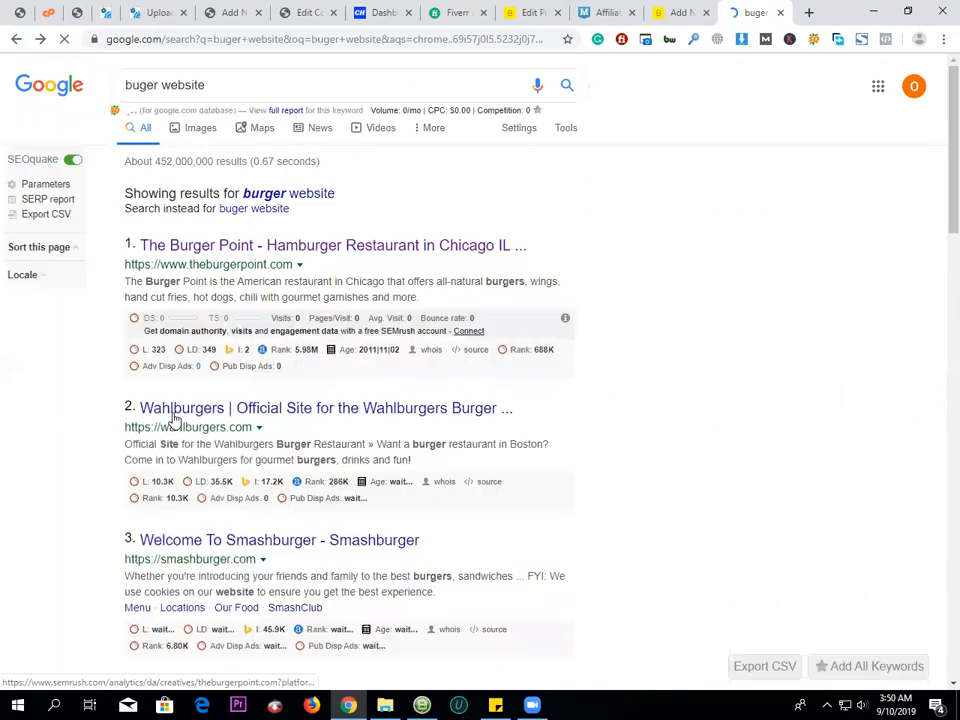
pyautogui.click(757, 12)
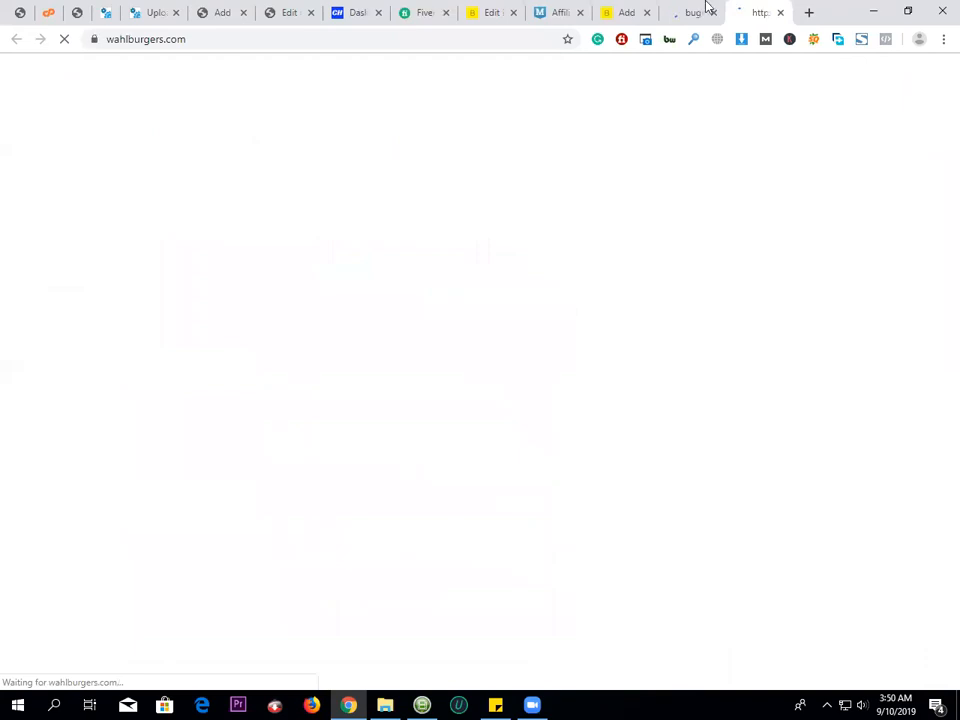
pyautogui.click(722, 7)
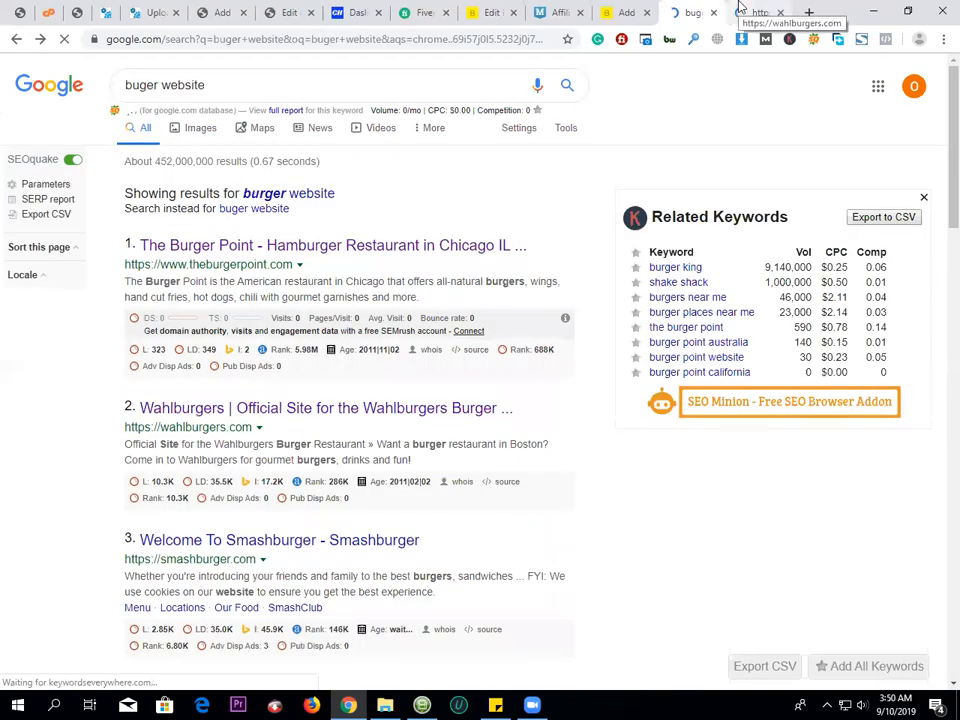
# - Switch to the Wahlburgers website and look through its home page for usable burger description text
pyautogui.click(740, 10)
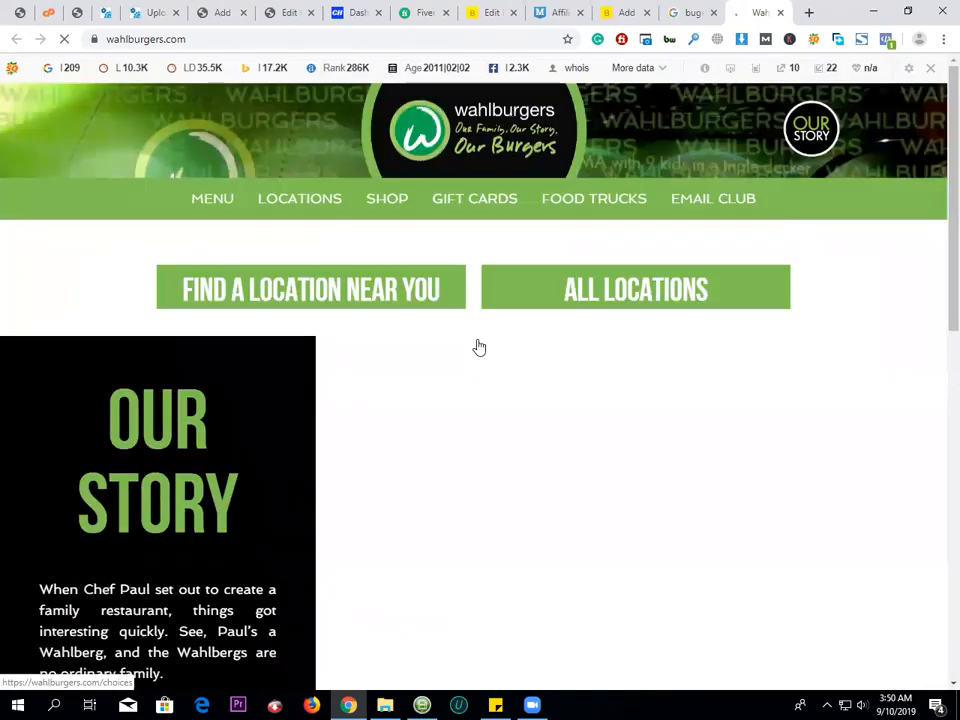
pyautogui.scroll(-10, 477, 345)
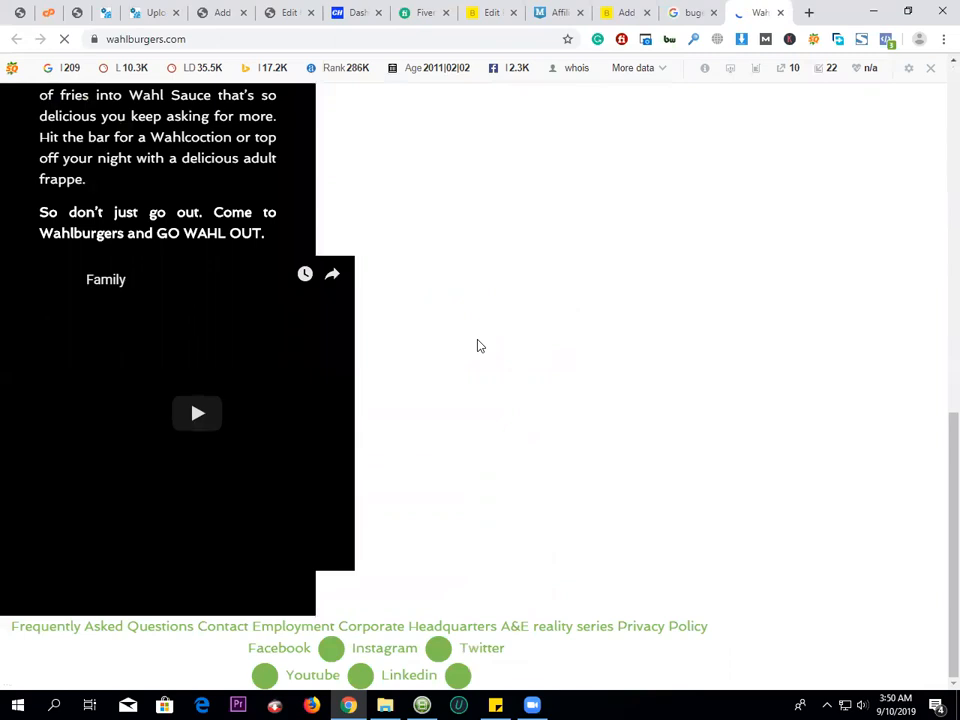
pyautogui.scroll(5, 477, 345)
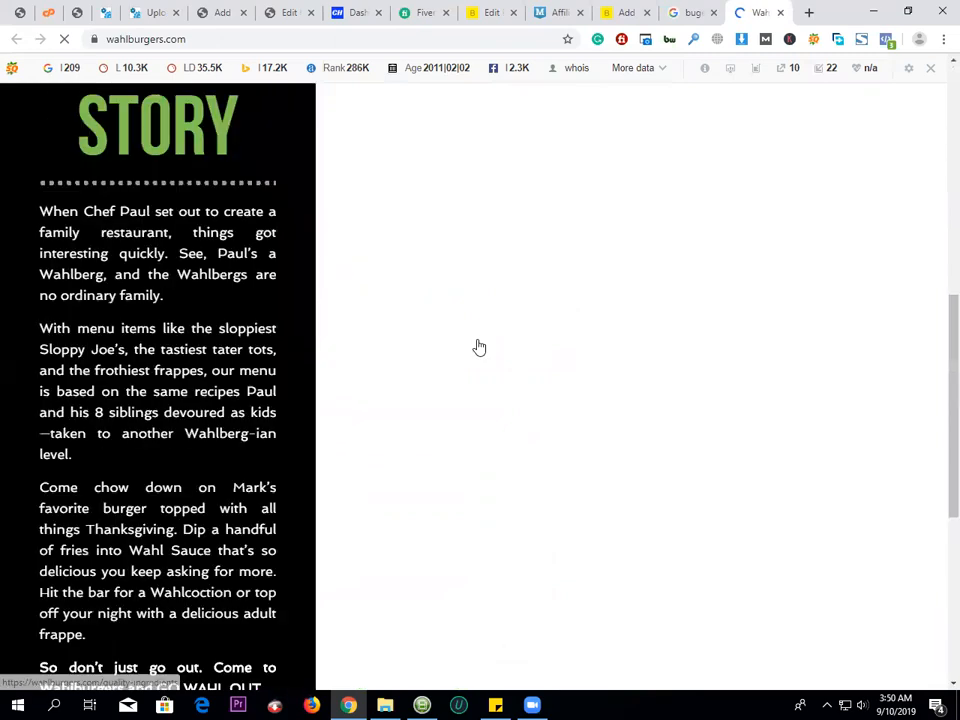
pyautogui.scroll(5, 479, 346)
pyautogui.scroll(-5, 478, 346)
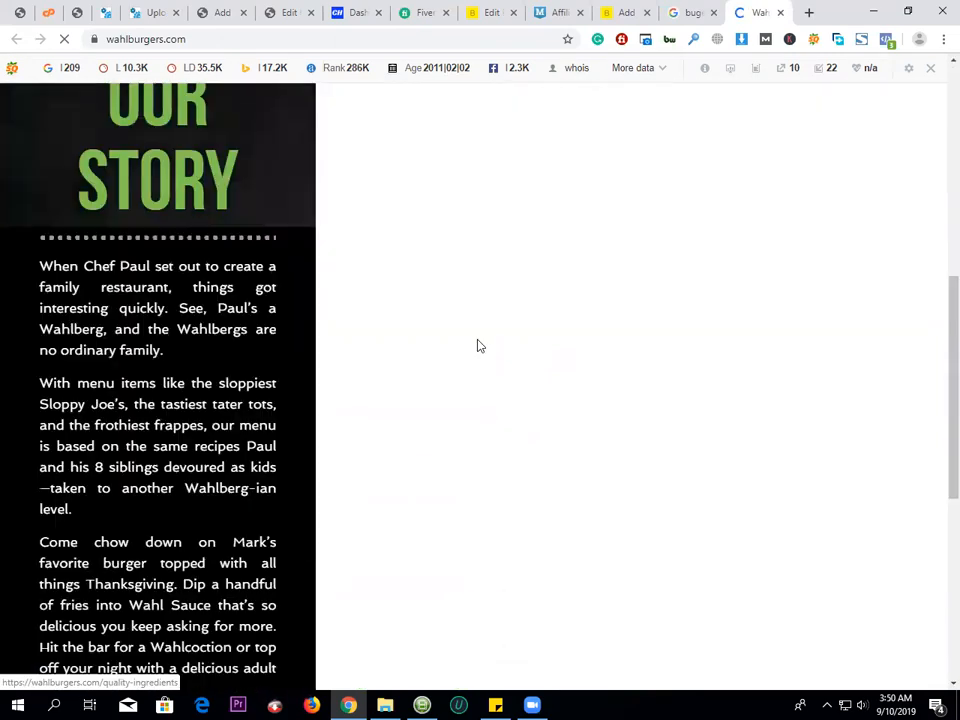
pyautogui.scroll(-5, 478, 346)
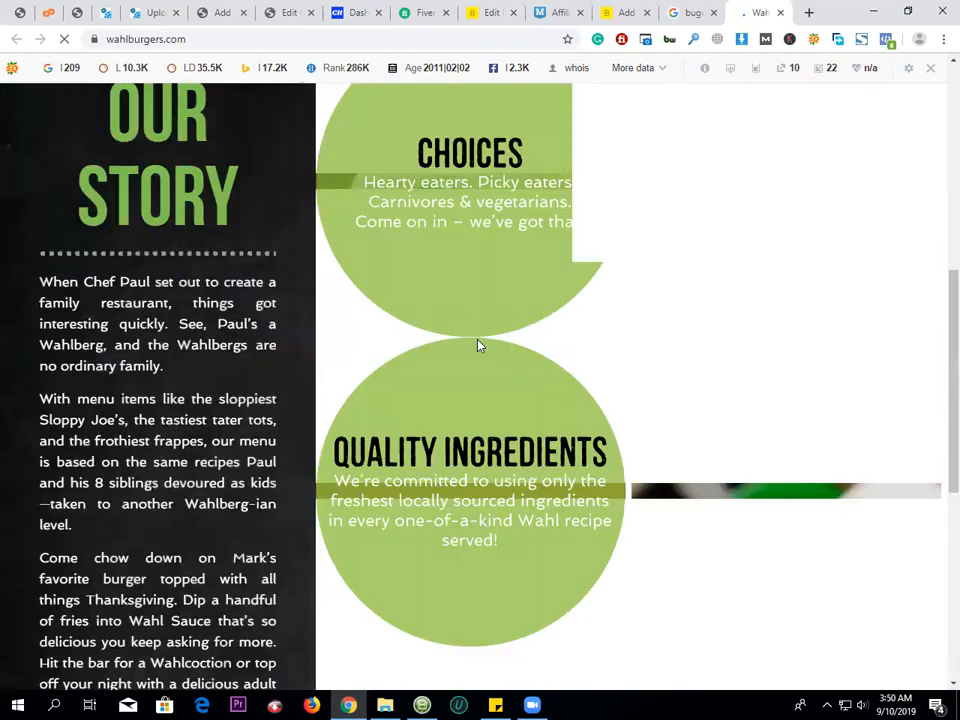
pyautogui.scroll(-5, 478, 345)
pyautogui.scroll(10, 482, 342)
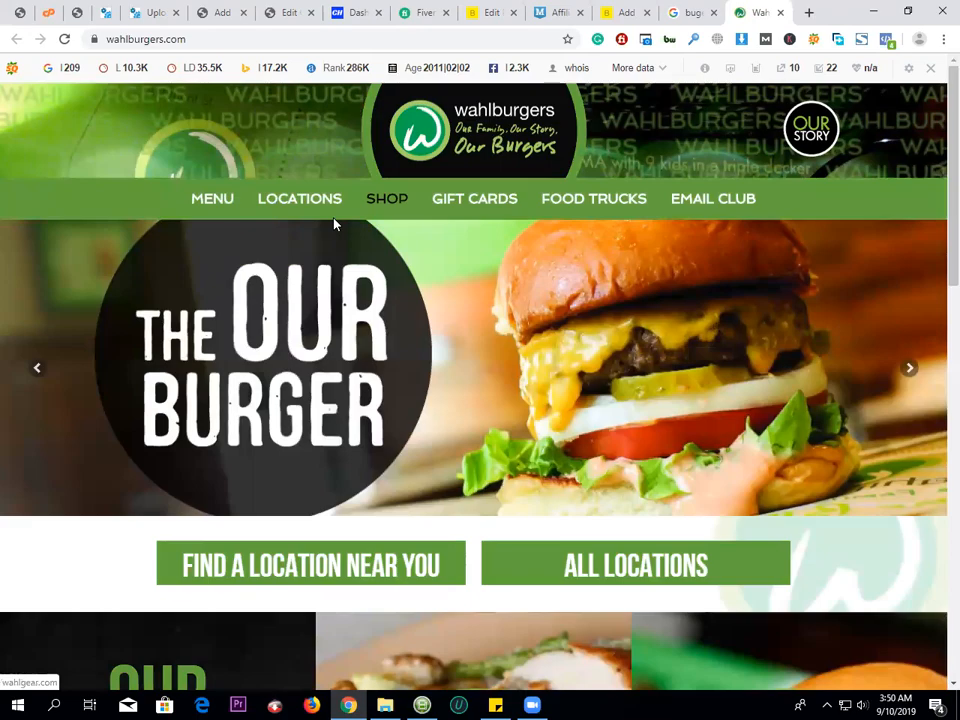
# - Open the Wahlburgers menu page and examine its food and drink menu descriptions
pyautogui.click(230, 216)
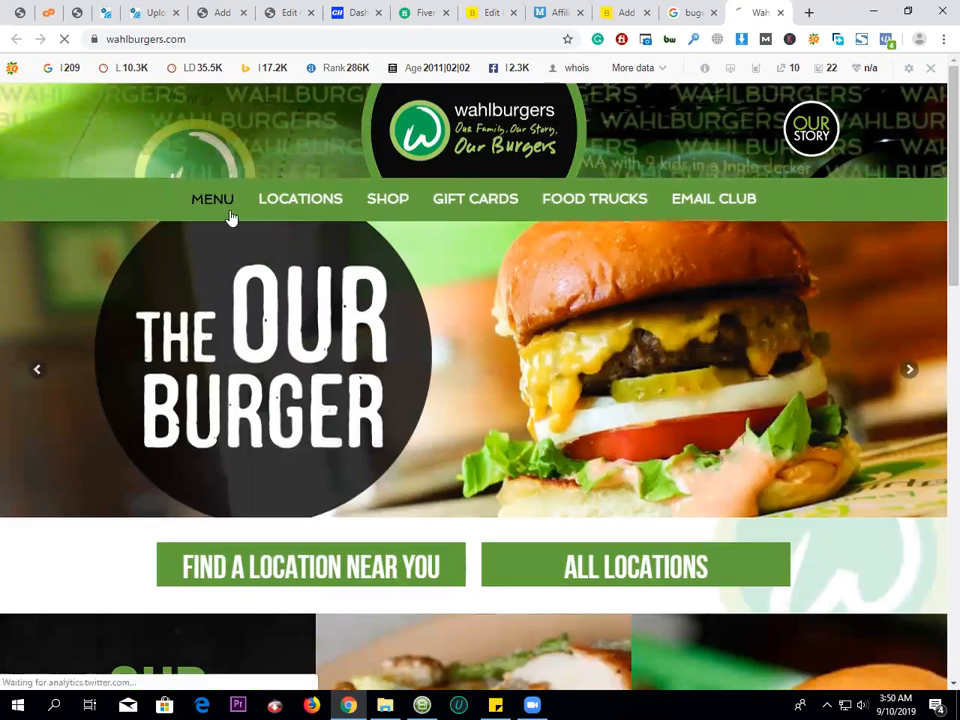
pyautogui.scroll(-3, 495, 443)
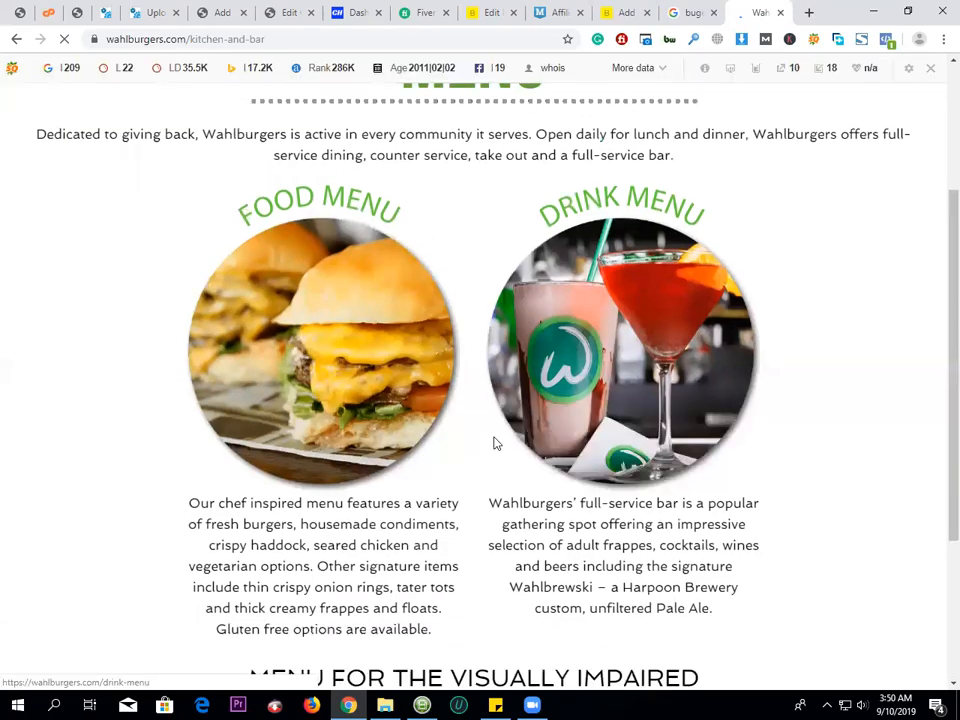
pyautogui.scroll(-3, 495, 443)
pyautogui.scroll(2, 495, 443)
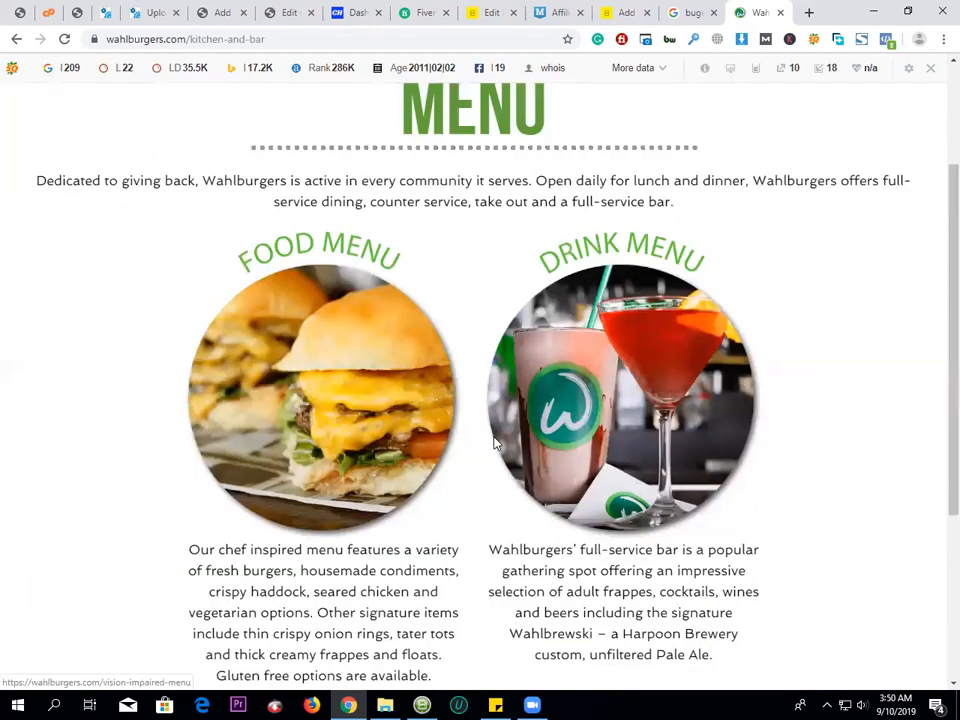
pyautogui.scroll(-3, 483, 341)
pyautogui.scroll(4, 483, 341)
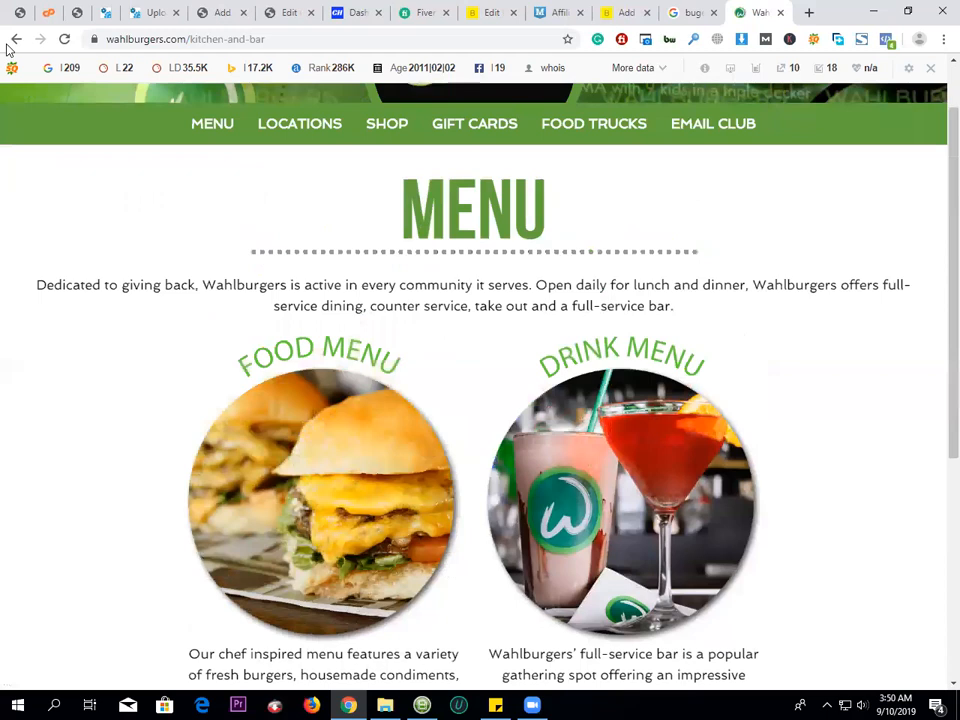
# - From the Google results, open the Smashburger site in a separate tab and 109 Burger Joint in the results tab
pyautogui.hotkey('ctrl', 'shift', 'Tab')
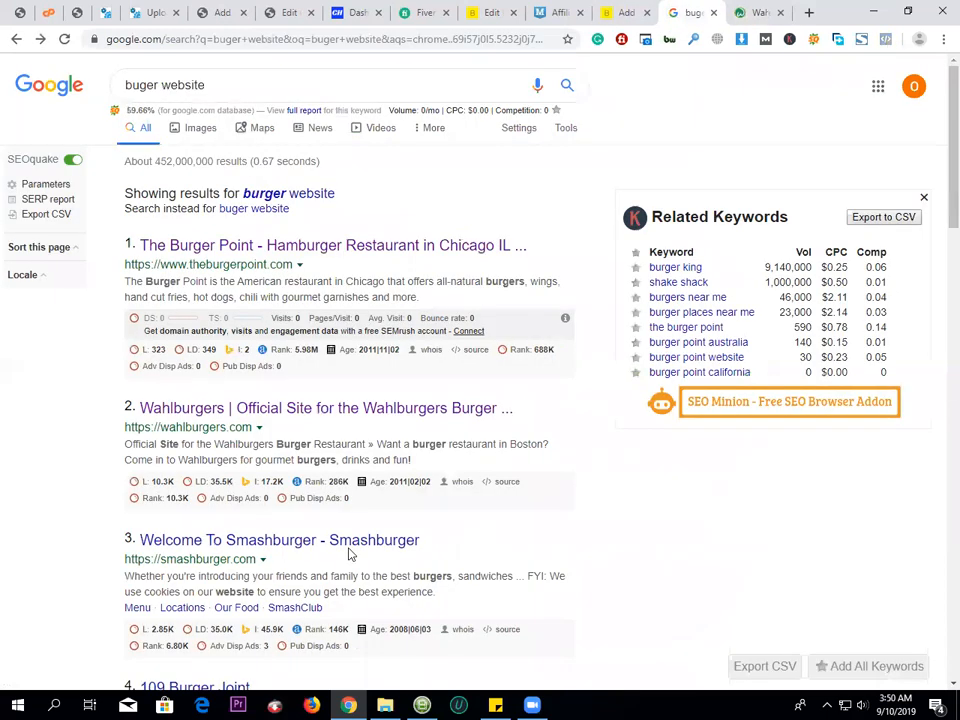
pyautogui.scroll(-3, 327, 347)
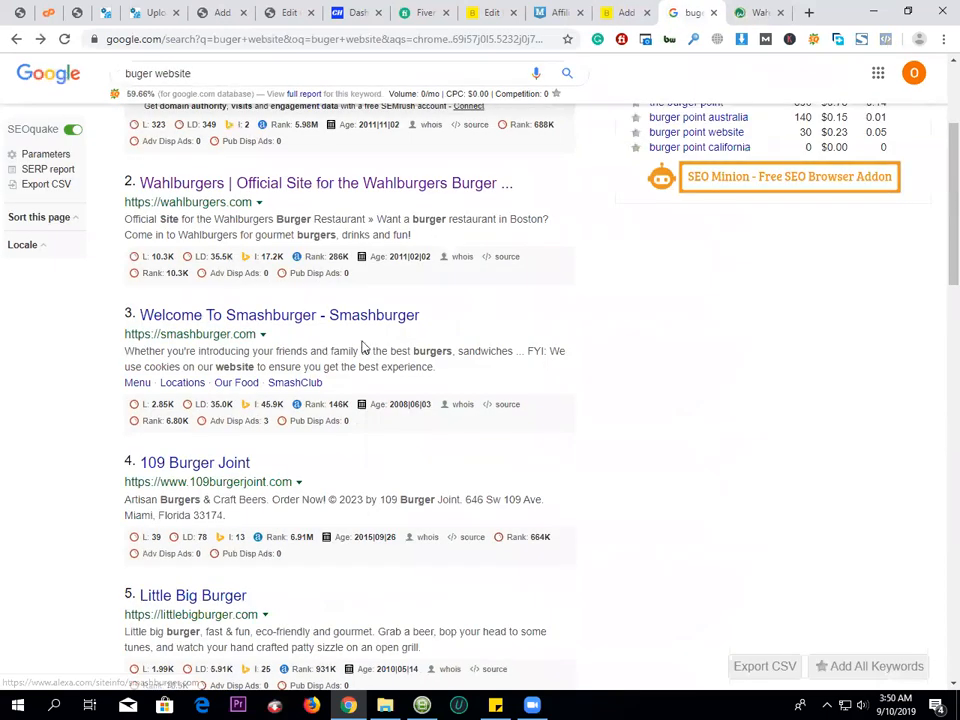
pyautogui.rightClick(322, 318)
pyautogui.press('Return')
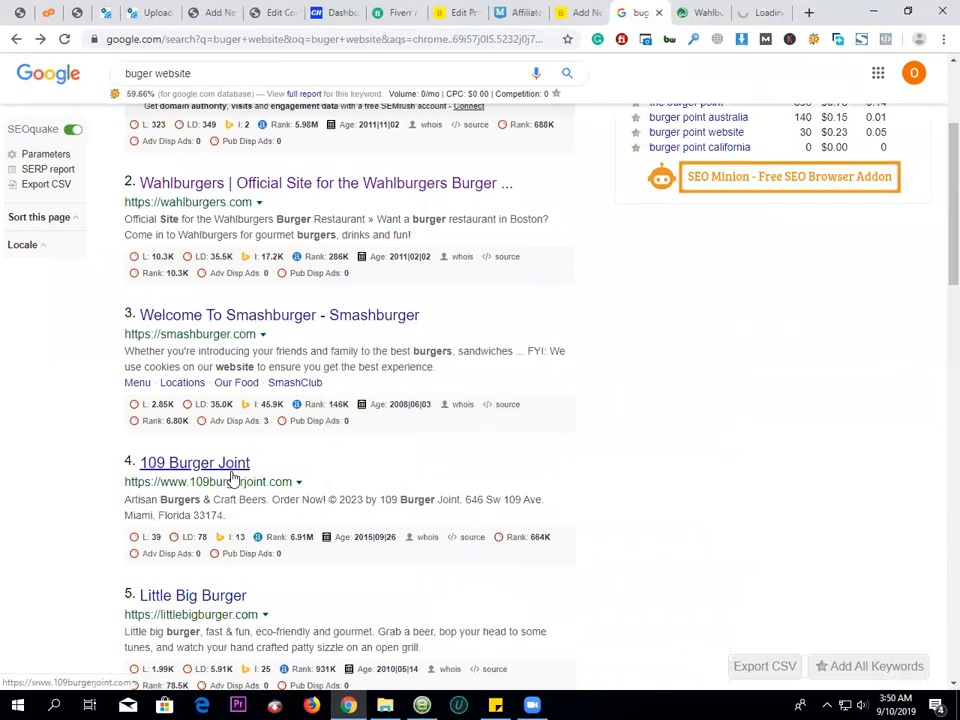
pyautogui.click(711, 8)
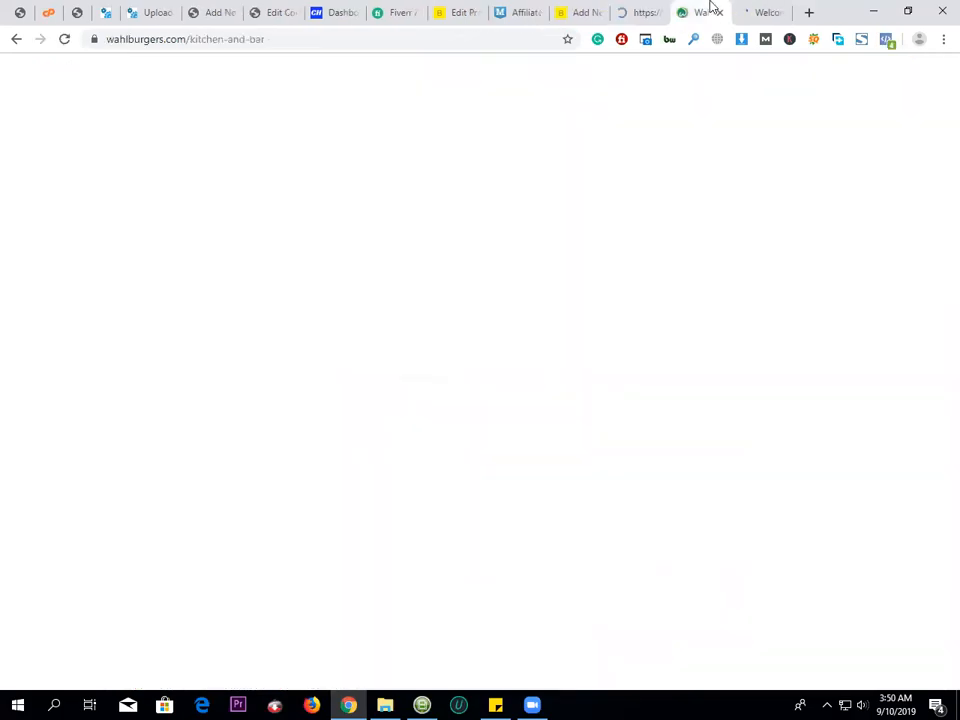
pyautogui.click(745, 8)
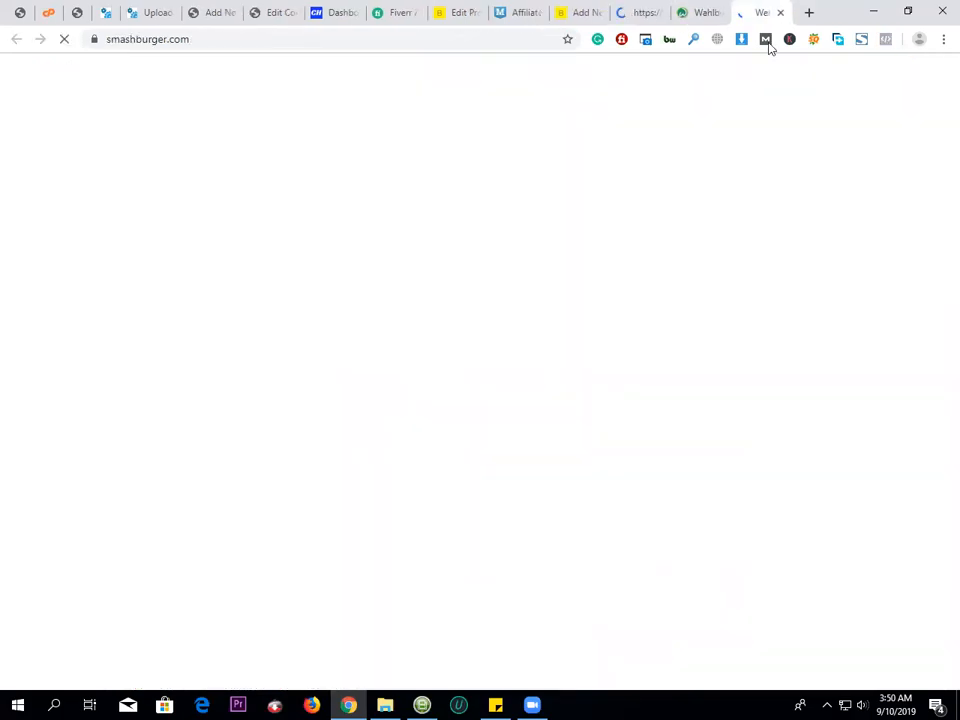
pyautogui.click(650, 8)
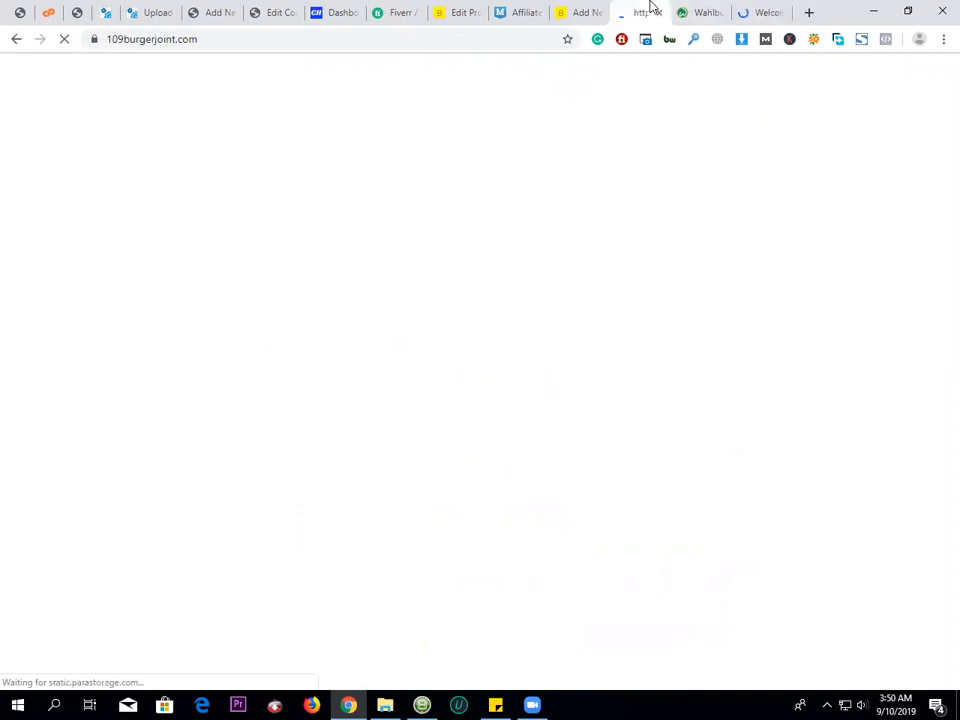
# - Go back to the Wahlburgers menu page and check its full length for individual burger descriptions
pyautogui.click(703, 8)
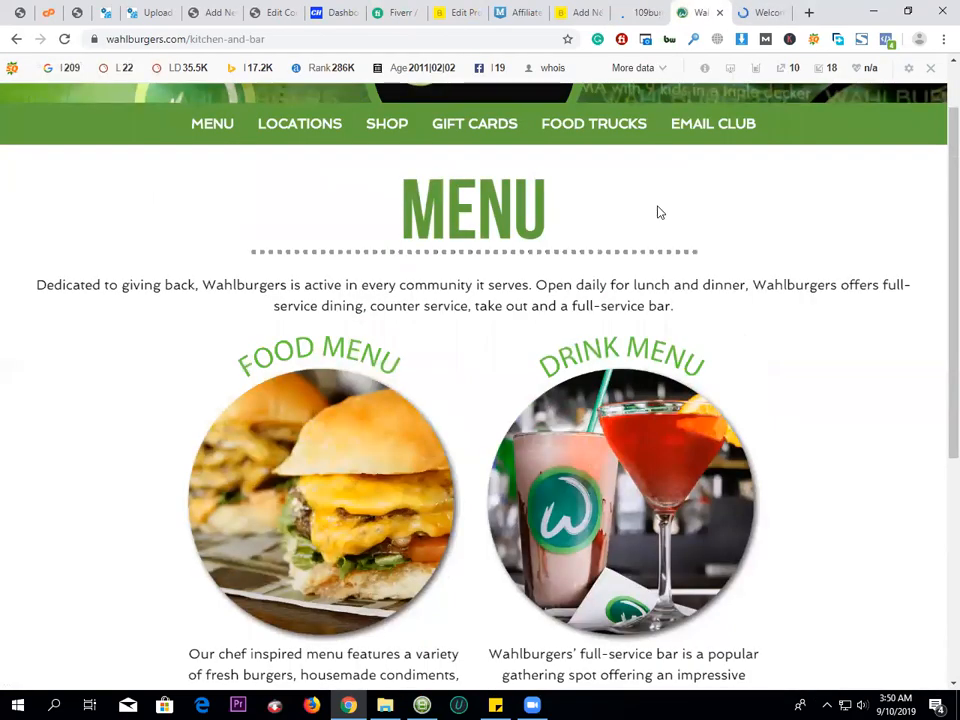
pyautogui.scroll(-2, 616, 537)
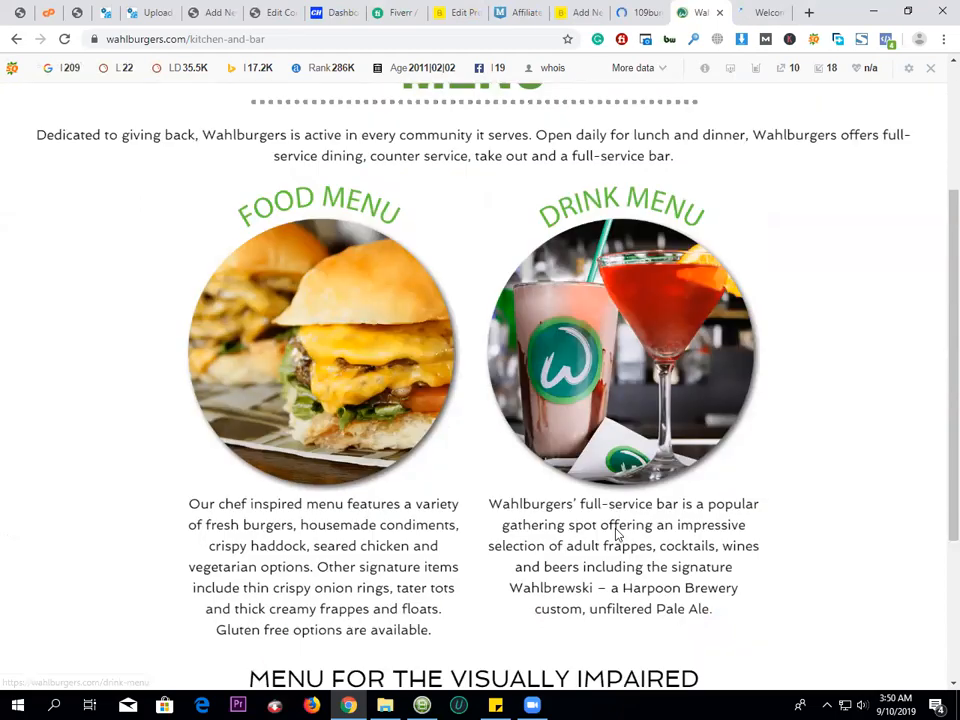
pyautogui.scroll(-3, 585, 428)
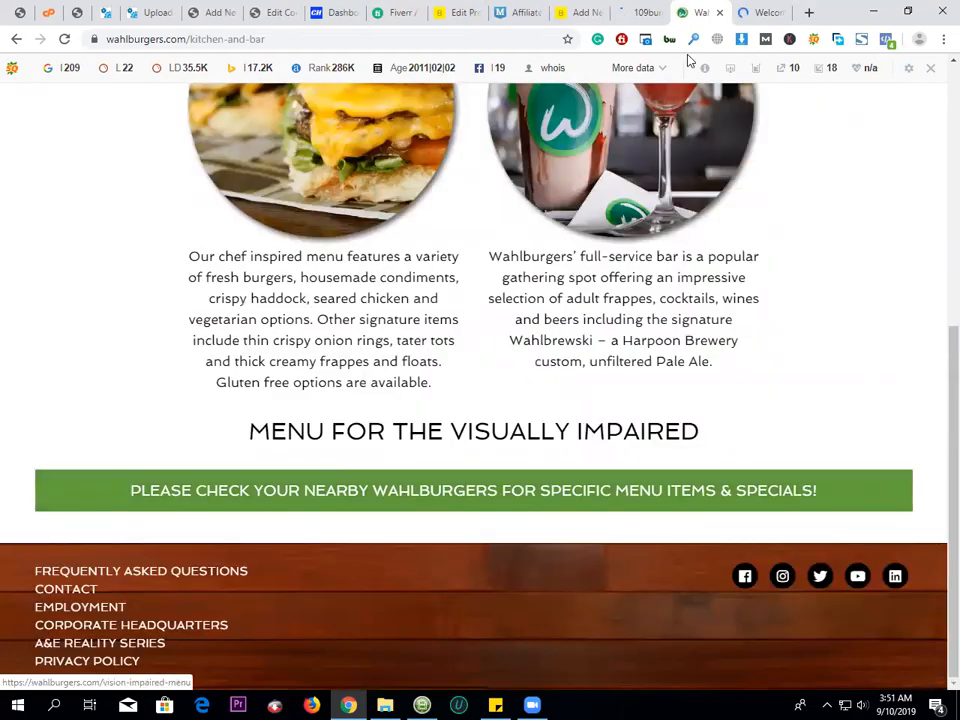
pyautogui.scroll(3, 631, 575)
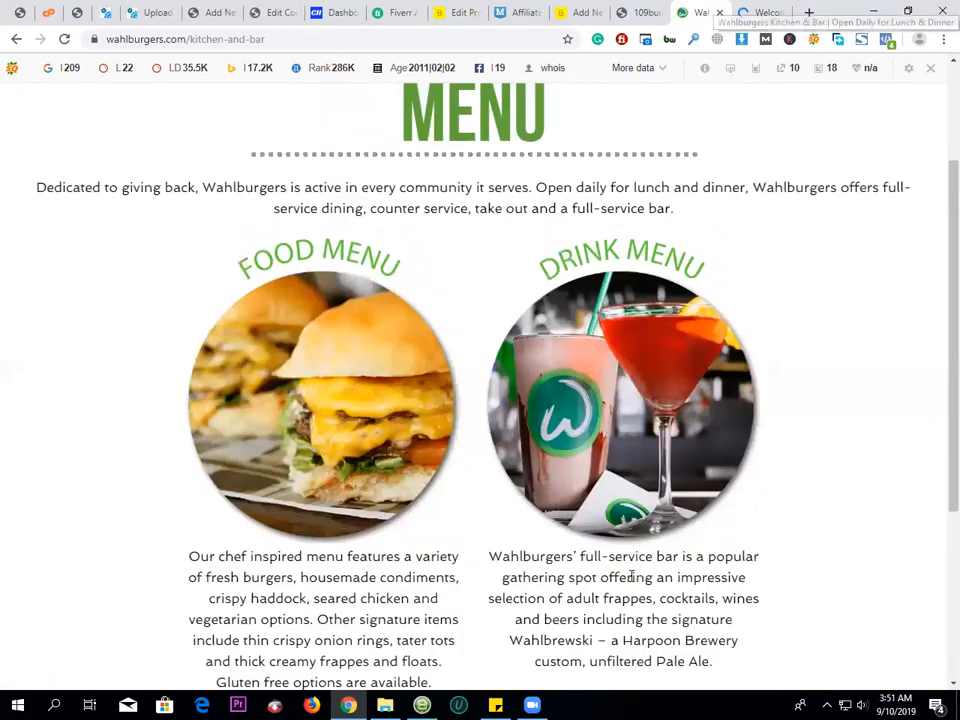
# - Open the food menu pages of the Smashburger and 109 Burger Joint websites
pyautogui.click(760, 14)
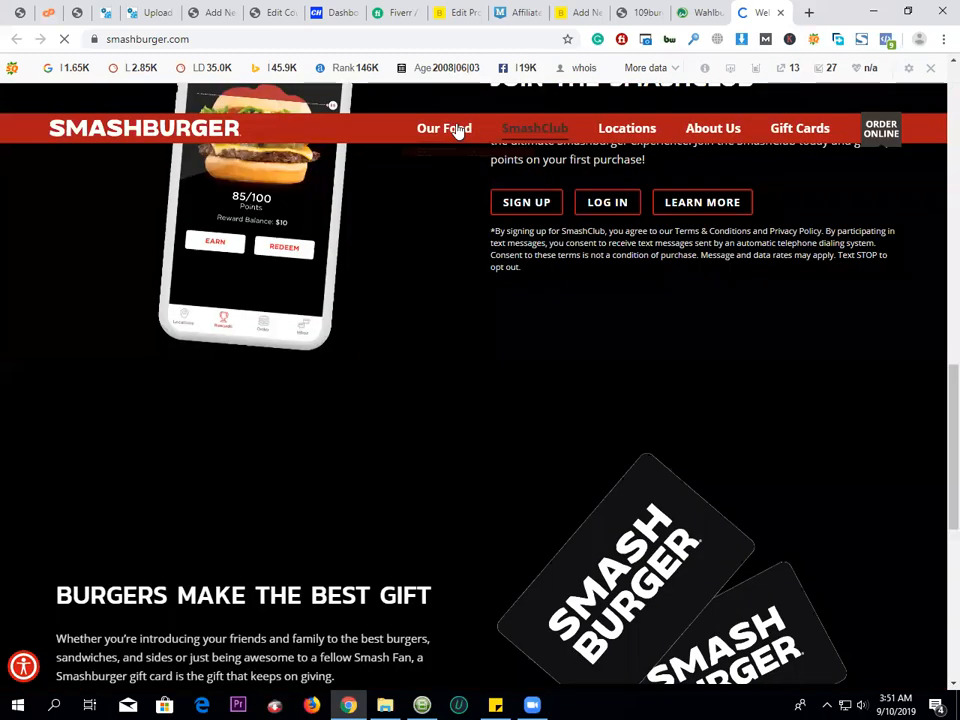
pyautogui.moveTo(454, 141)
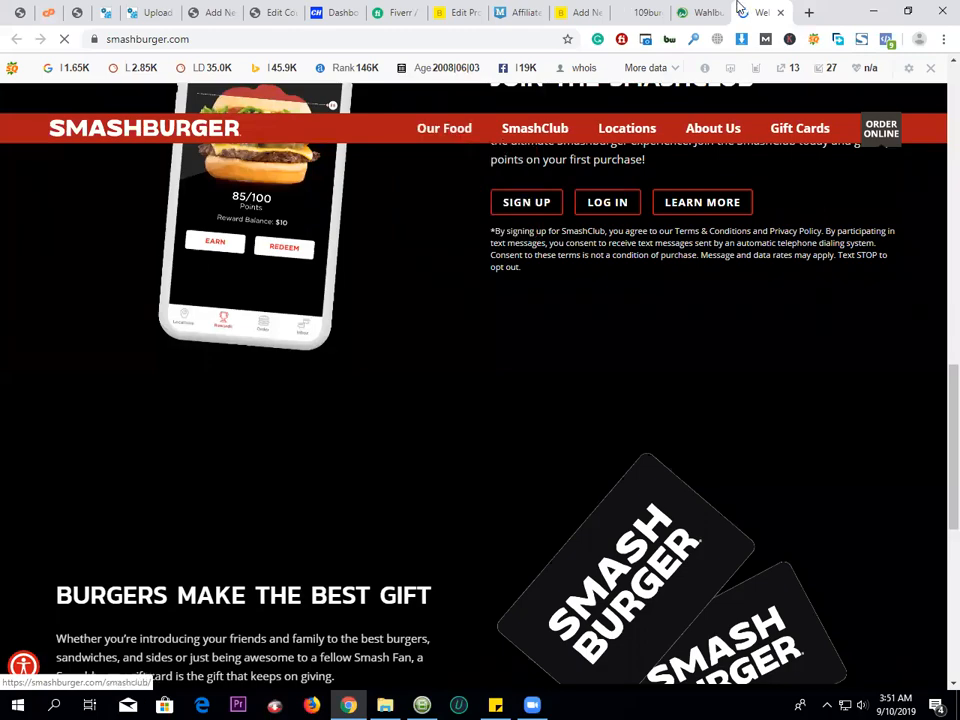
pyautogui.hotkey('ctrl', 'shift', 'Tab')
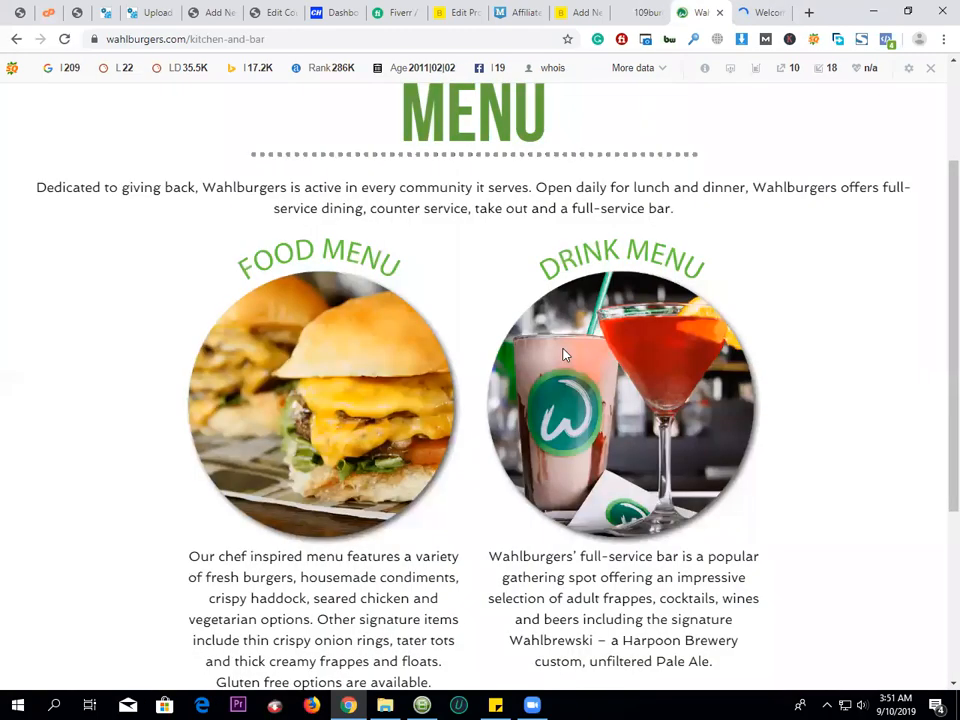
pyautogui.hotkey('ctrl', 'shift', 'Tab')
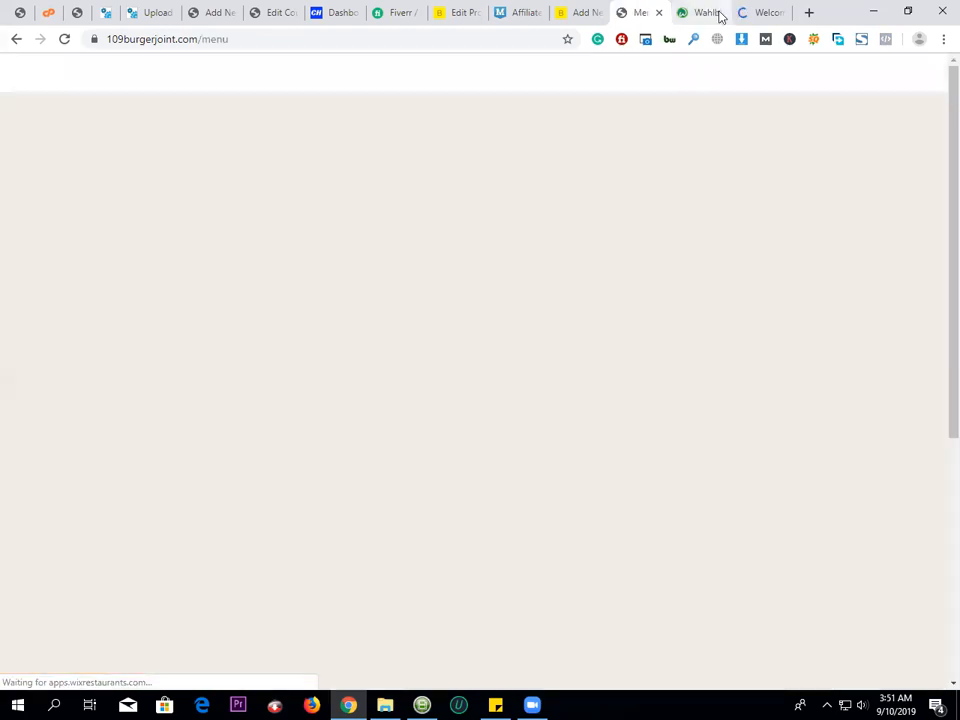
# - Close the Wahlburgers page and check the 109 Burger Joint menu
pyautogui.click(718, 12)
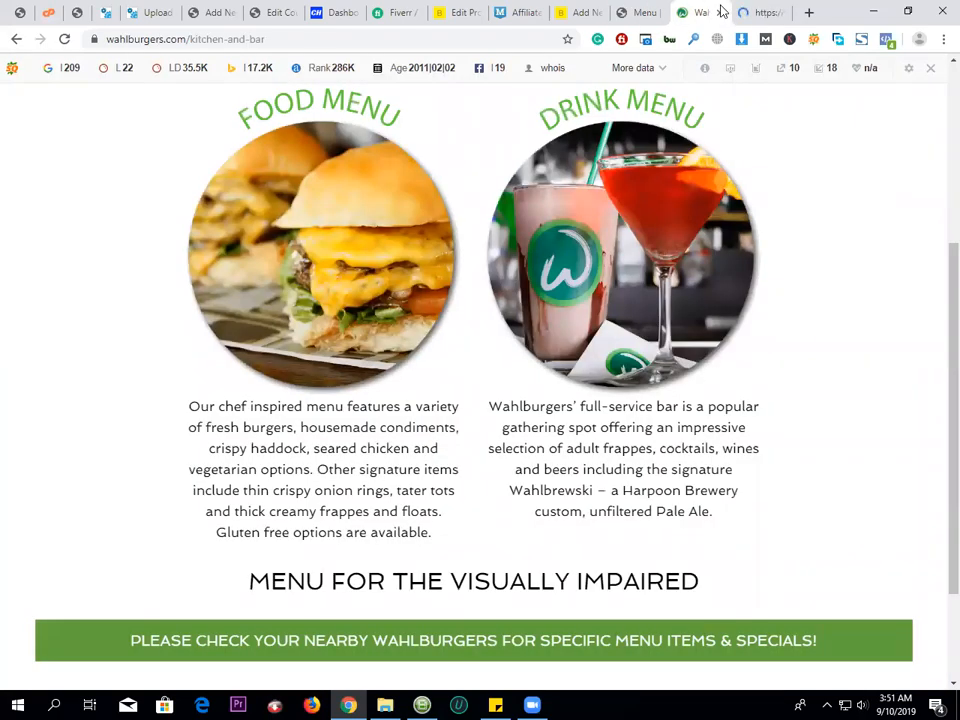
pyautogui.click(720, 12)
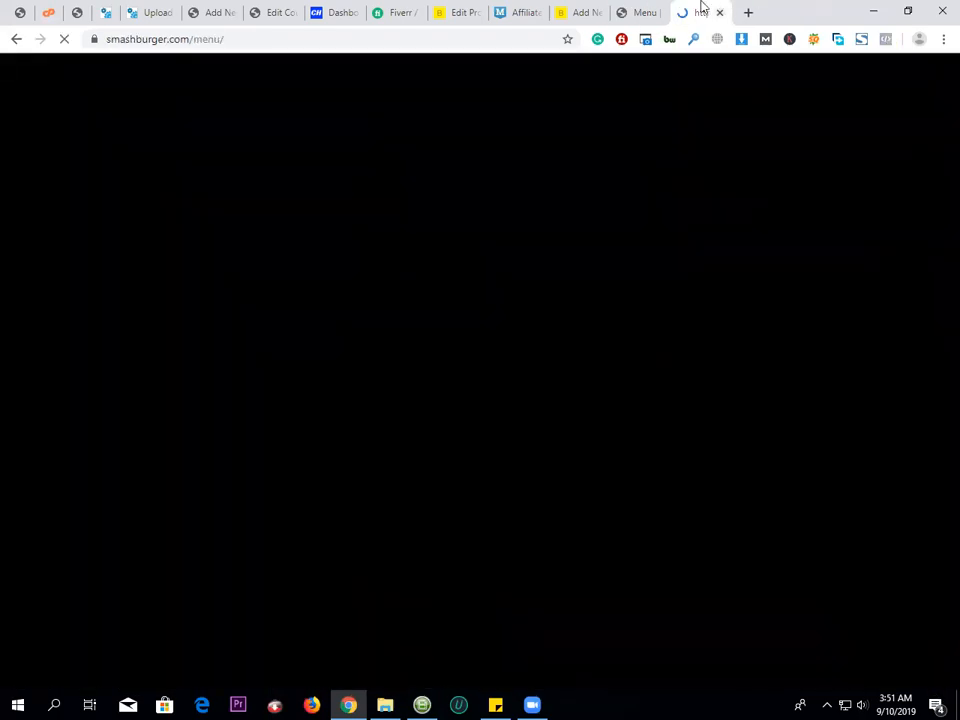
pyautogui.click(698, 6)
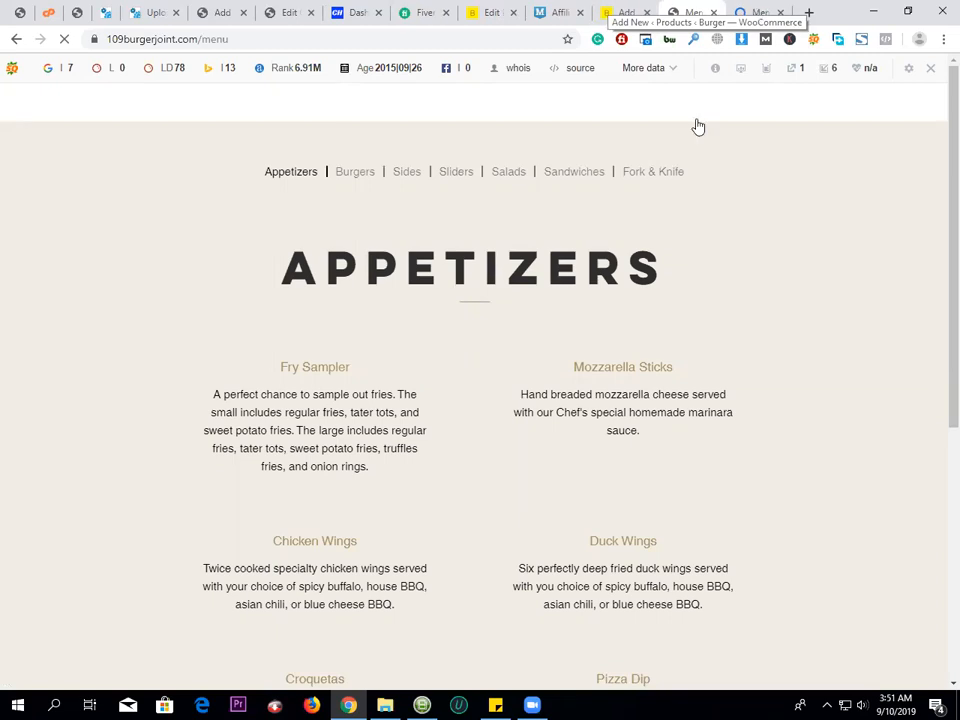
# - Copy the full Classic Smash description from the Signatures section of the Smashburger menu
pyautogui.hotkey('ctrl', 'Tab')
pyautogui.scroll(-3, 559, 334)
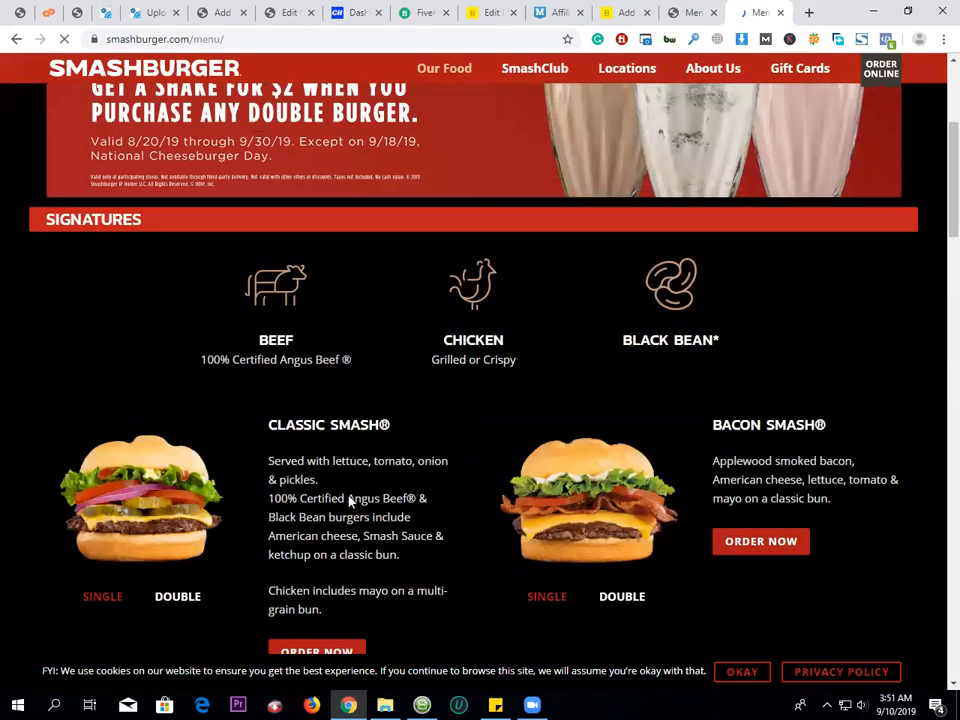
pyautogui.scroll(-1, 398, 510)
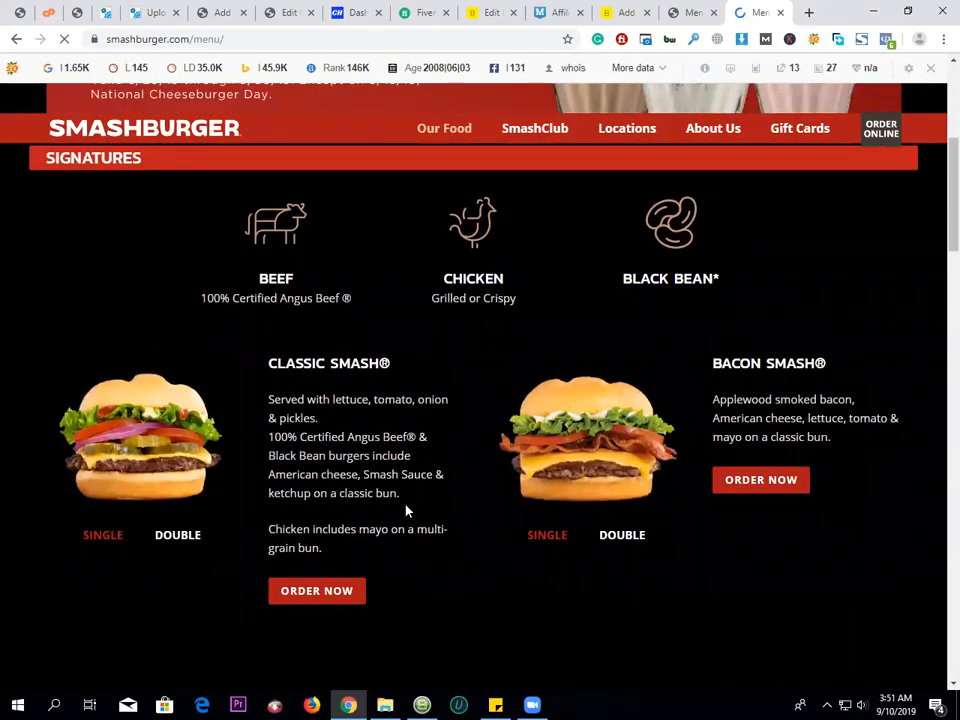
pyautogui.moveTo(308, 438); pyautogui.dragTo(400, 529)
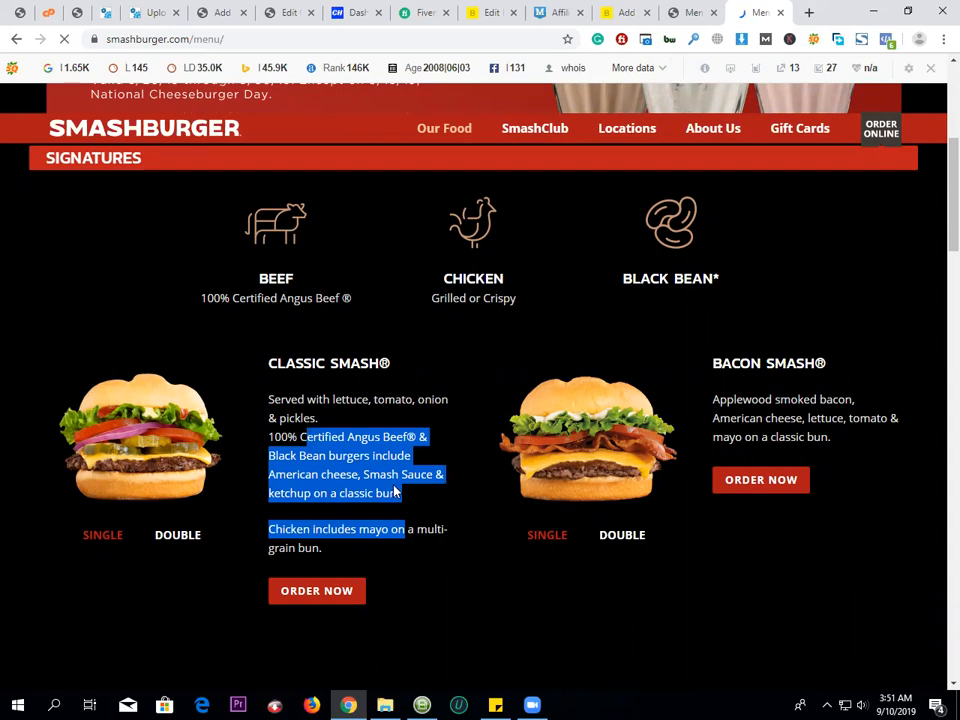
pyautogui.click(330, 545)
pyautogui.keyDown('shift'); pyautogui.click(268, 417); pyautogui.keyUp('shift')
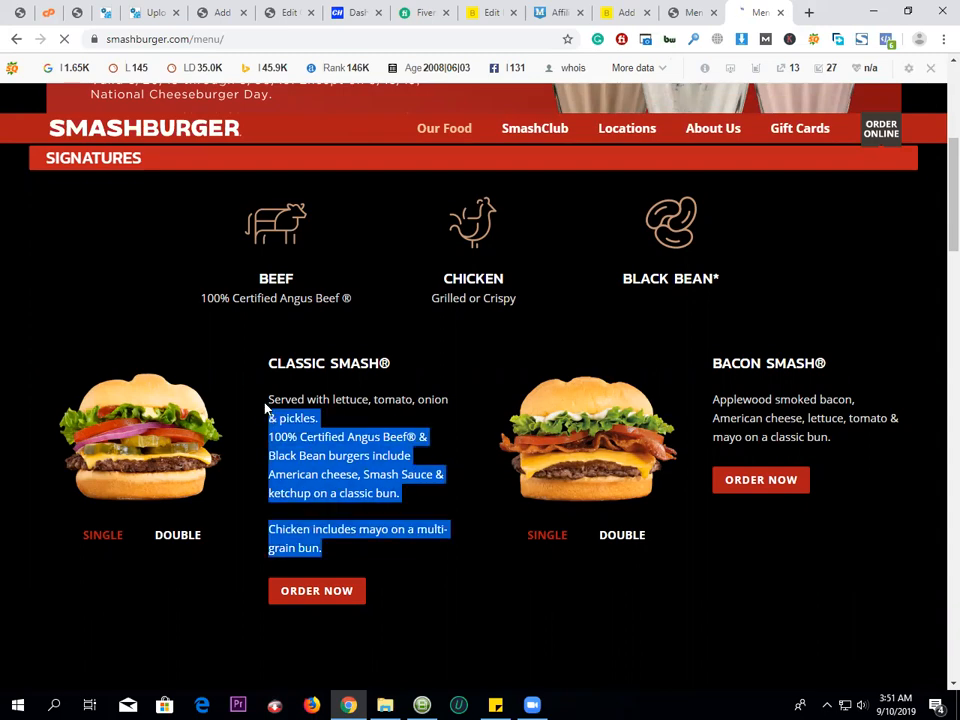
pyautogui.keyDown('shift'); pyautogui.click(266, 405); pyautogui.keyUp('shift')
pyautogui.hotkey('ctrl', 'c')
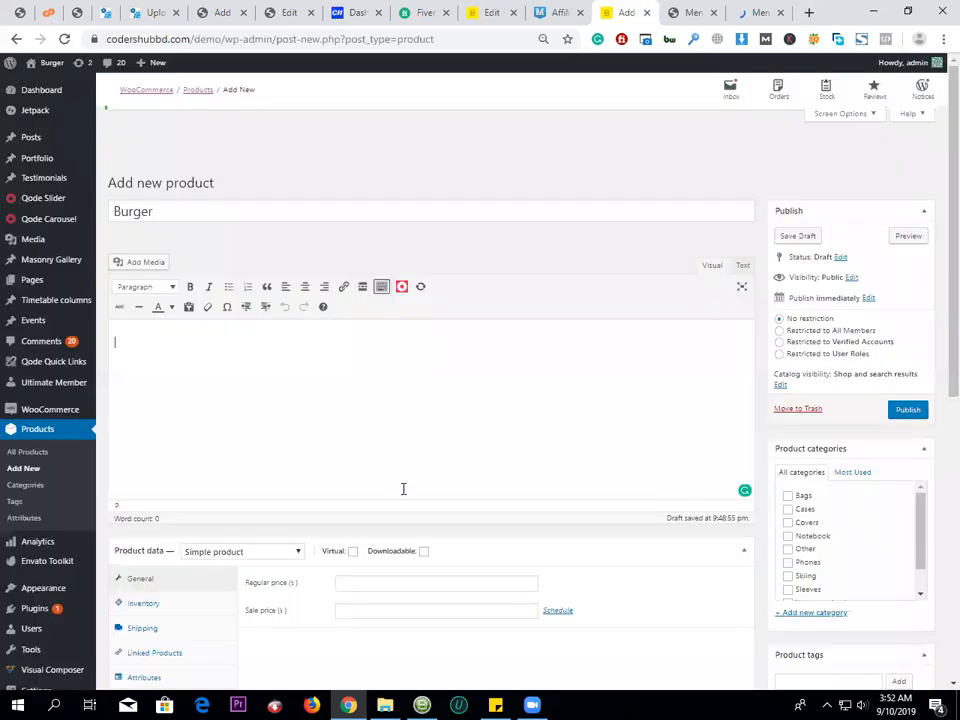
# - Paste the copied Classic Smash text into the Burger product's short description in WooCommerce
pyautogui.scroll(-5, 403, 488)
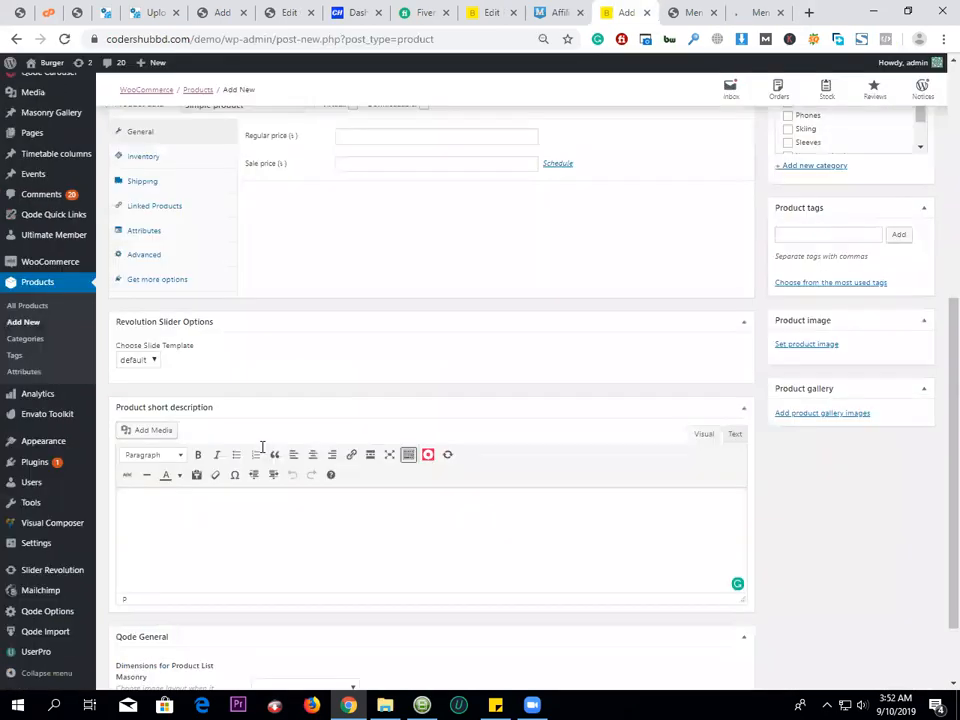
pyautogui.scroll(-1, 262, 447)
pyautogui.click(262, 447)
pyautogui.hotkey('ctrl', 'v')
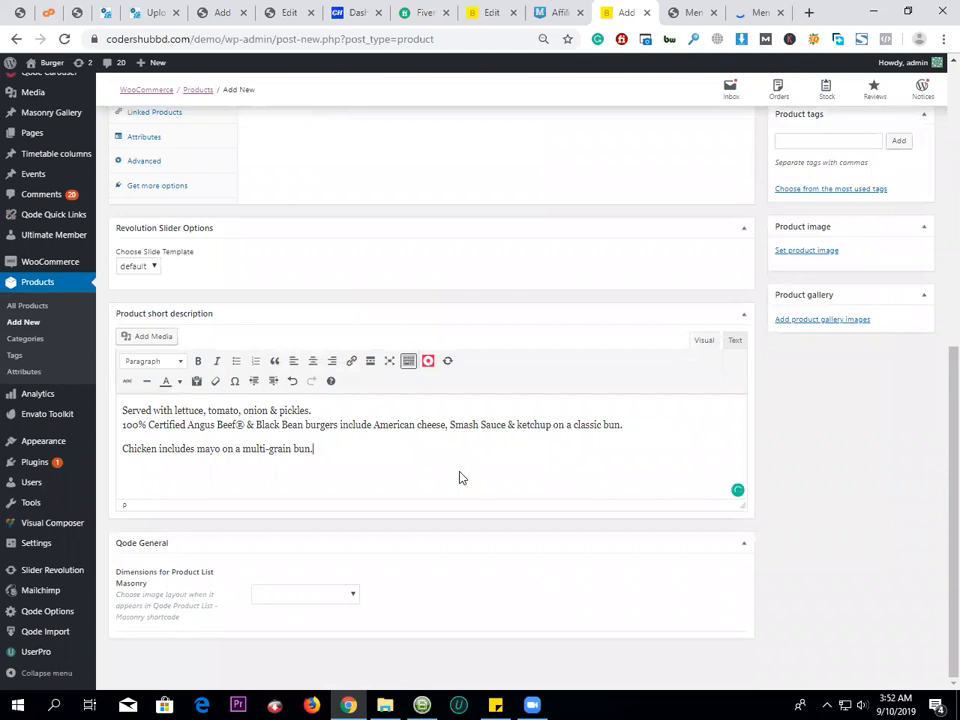
pyautogui.scroll(4, 257, 225)
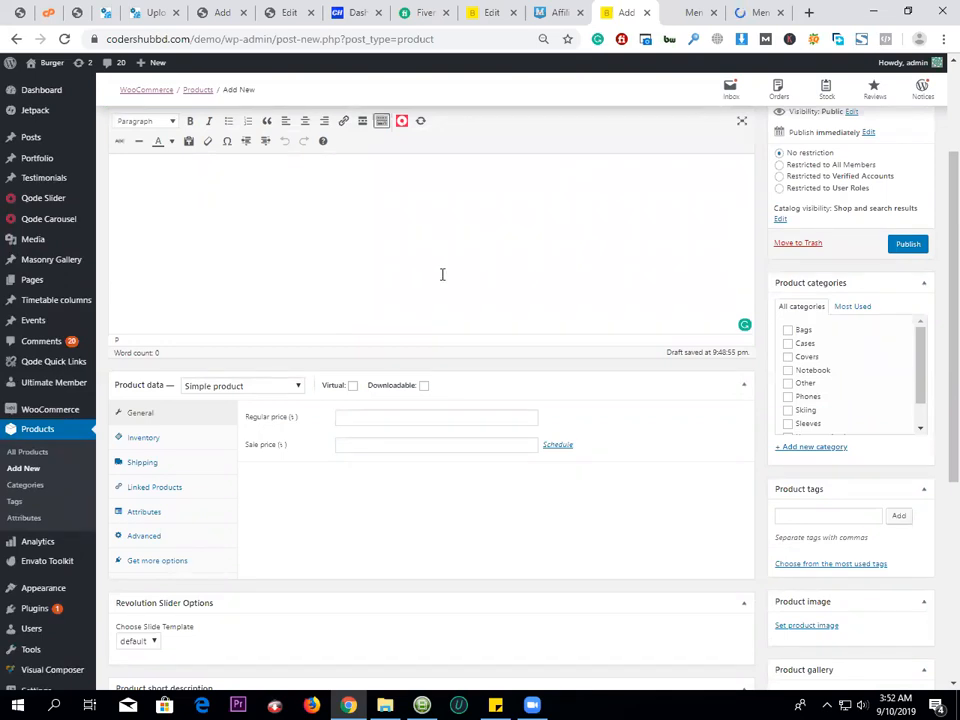
# - Look over the 109 Burger Joint menu and the signature burgers on the Smashburger menu
pyautogui.click(690, 11)
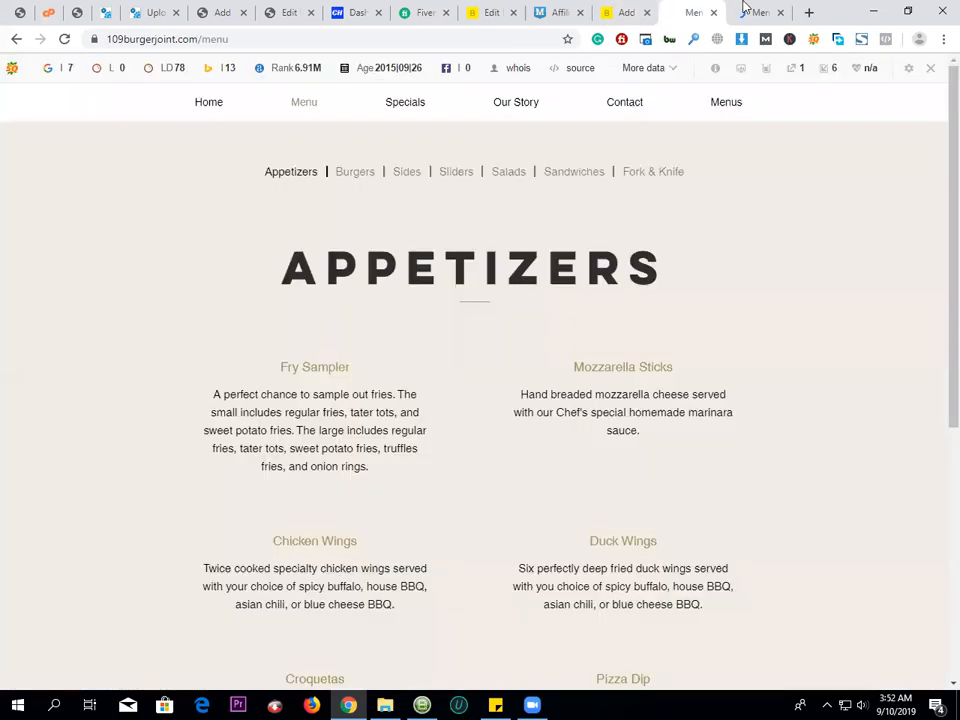
pyautogui.click(767, 9)
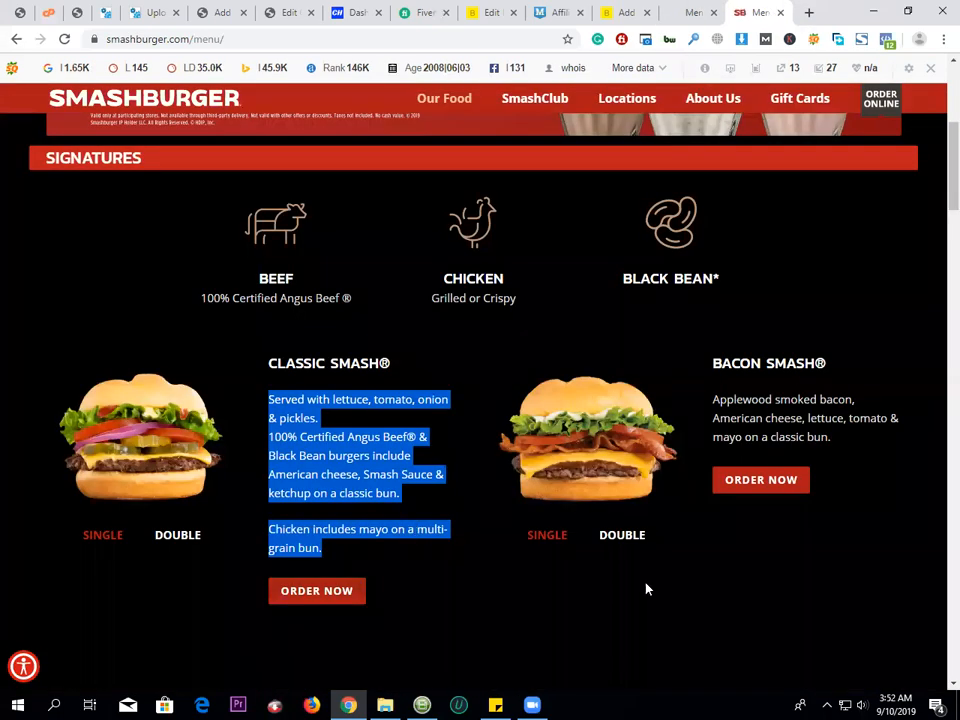
pyautogui.click(672, 563)
pyautogui.scroll(-5, 671, 561)
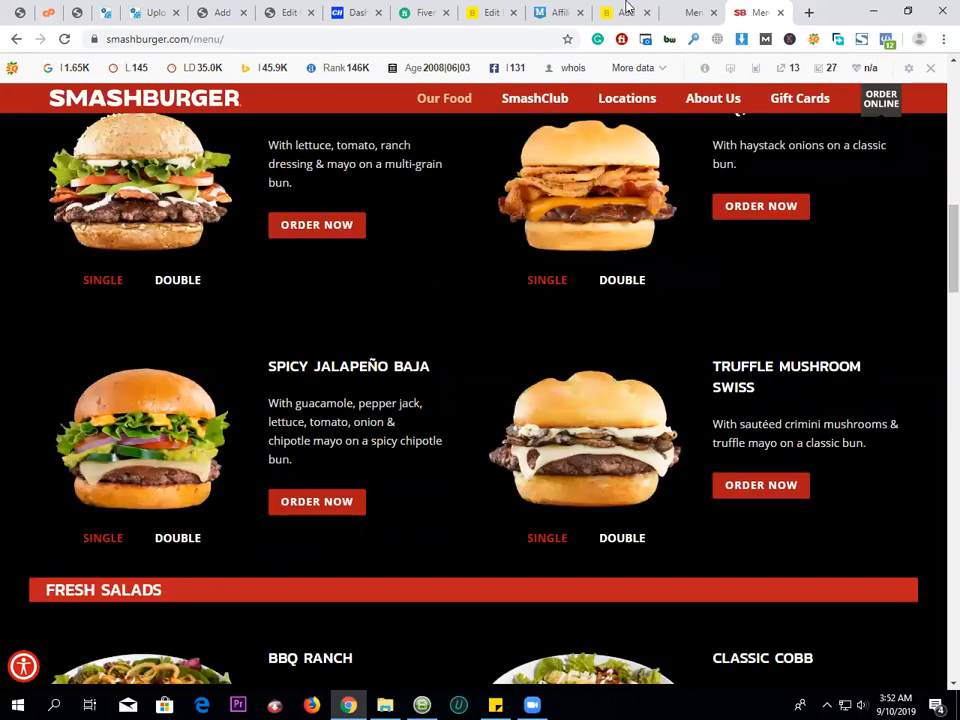
# - Set the Burger product's regular price to 15 and its sale price to 10
pyautogui.click(655, 9)
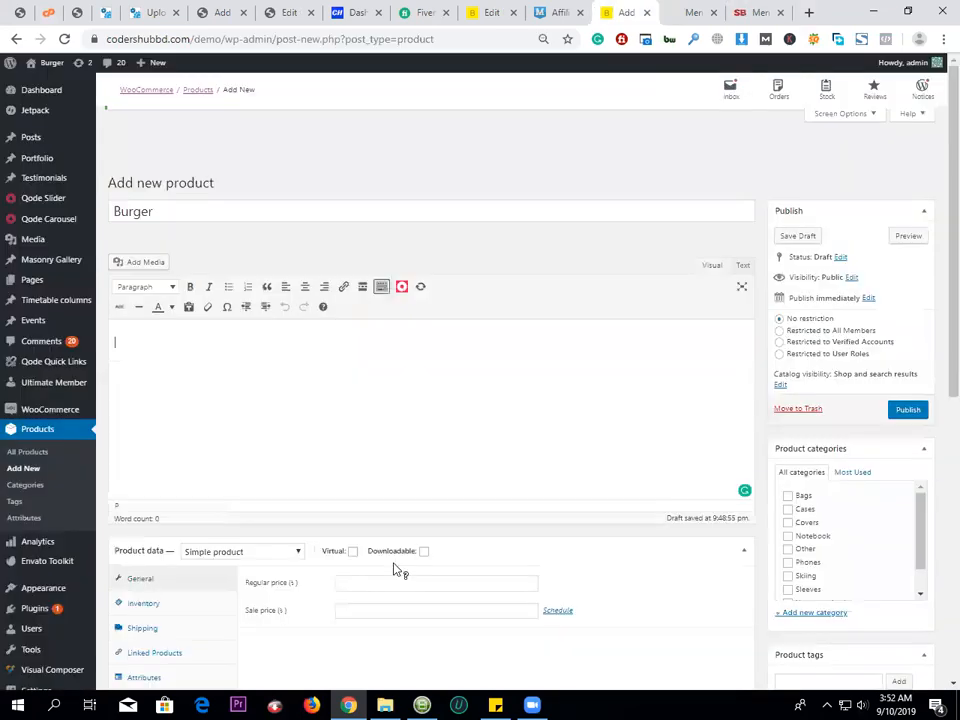
pyautogui.scroll(-2, 389, 509)
pyautogui.click(411, 433)
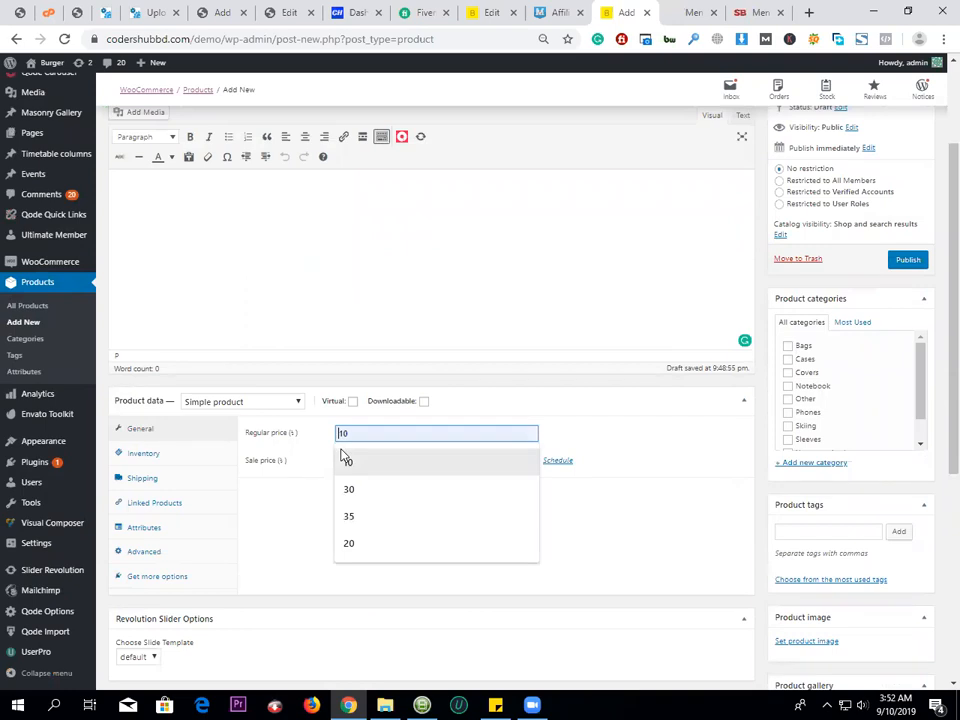
pyautogui.write('15')
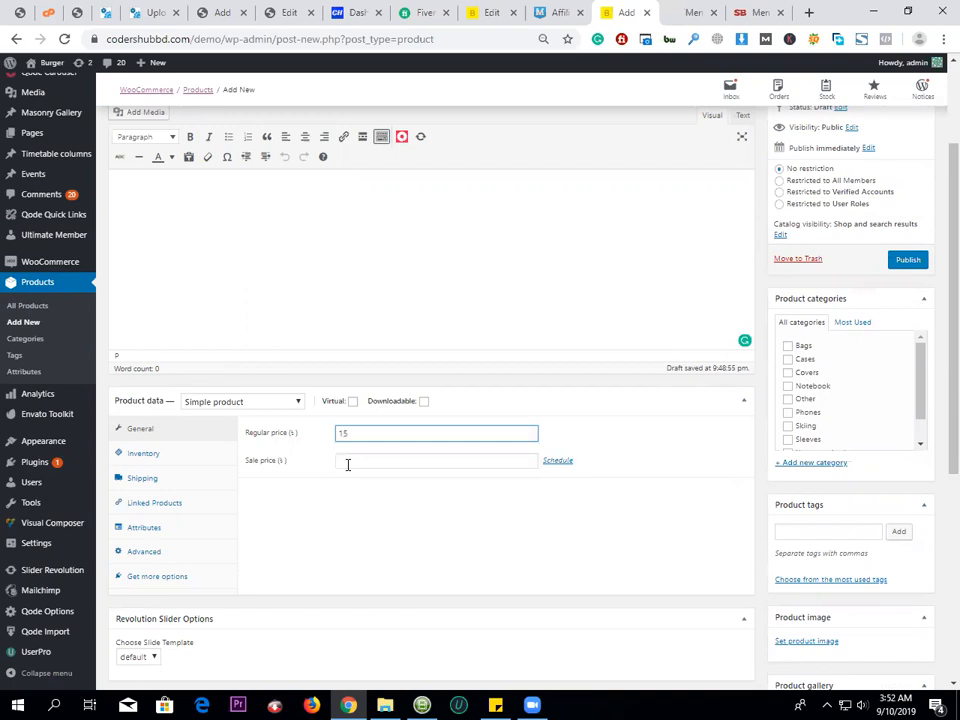
pyautogui.click(348, 462)
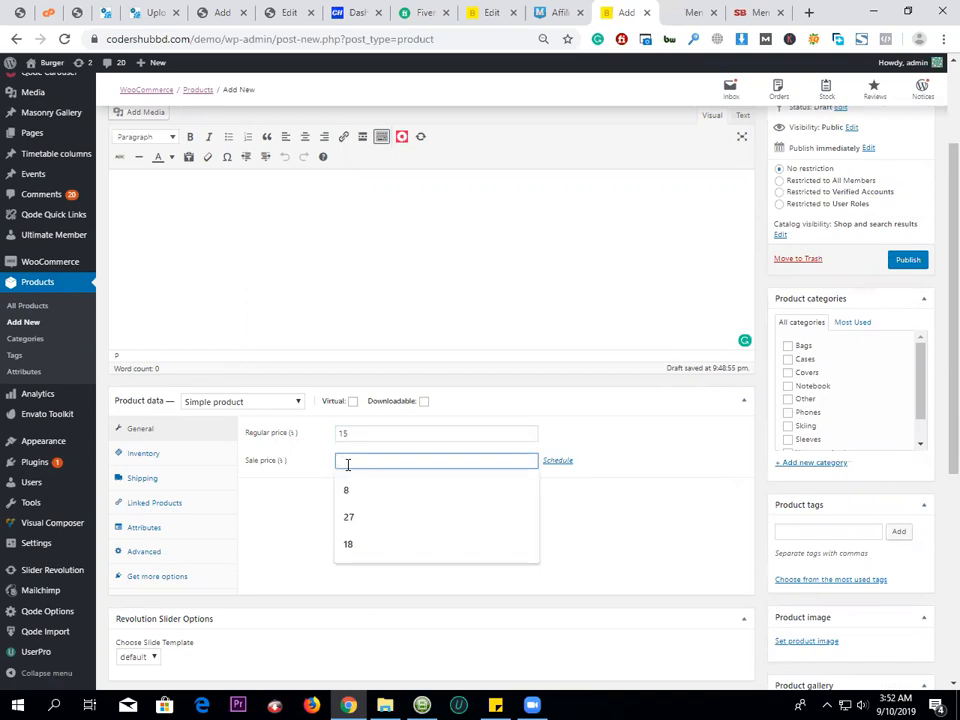
pyautogui.write('1')
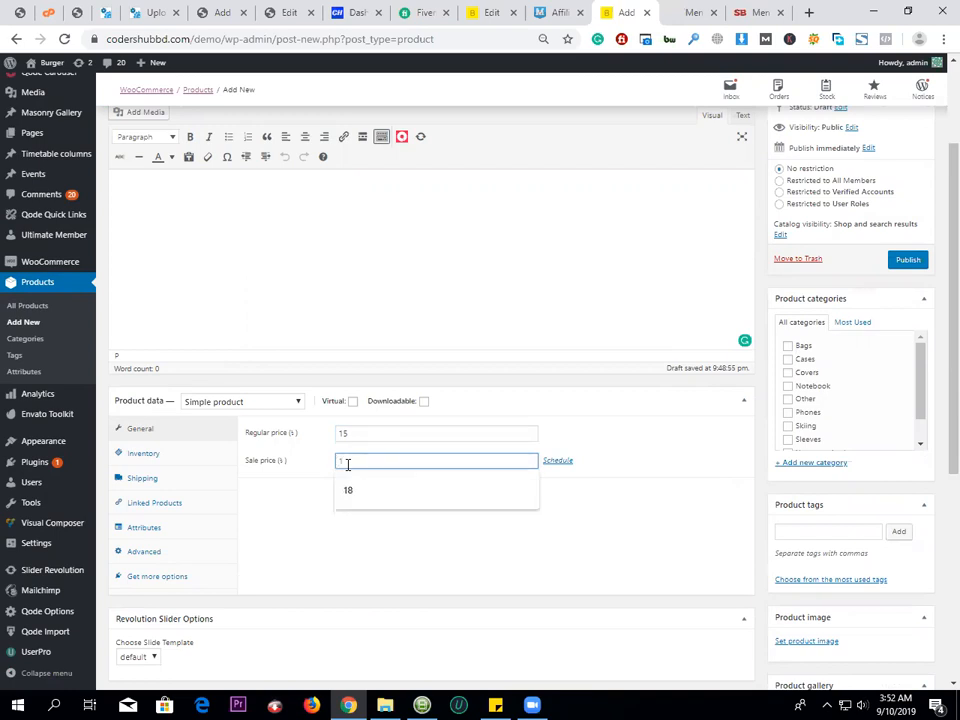
pyautogui.write('0')
pyautogui.click(347, 486)
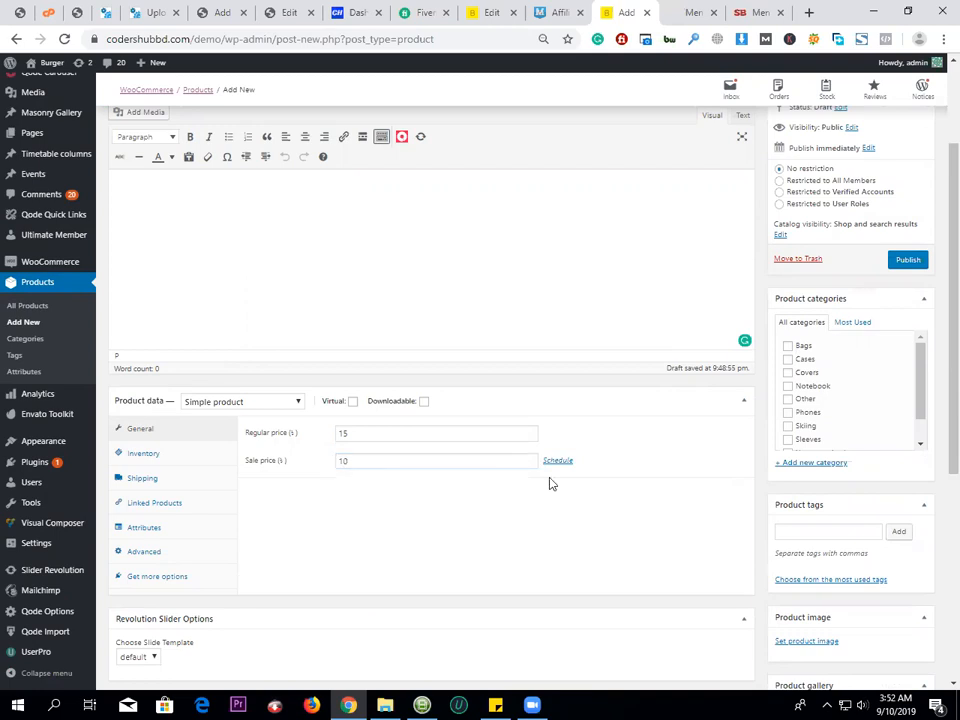
pyautogui.click(357, 436)
pyautogui.click(365, 465)
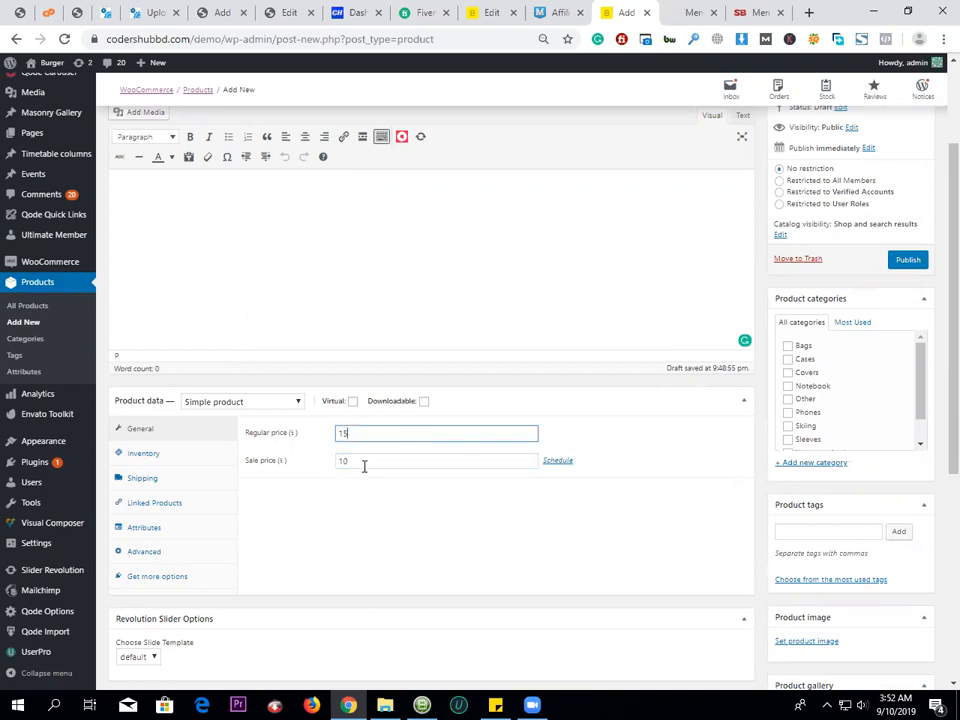
# - Check the SKU explanation in the inventory settings and enter BG001 as the Burger product's SKU
pyautogui.click(180, 455)
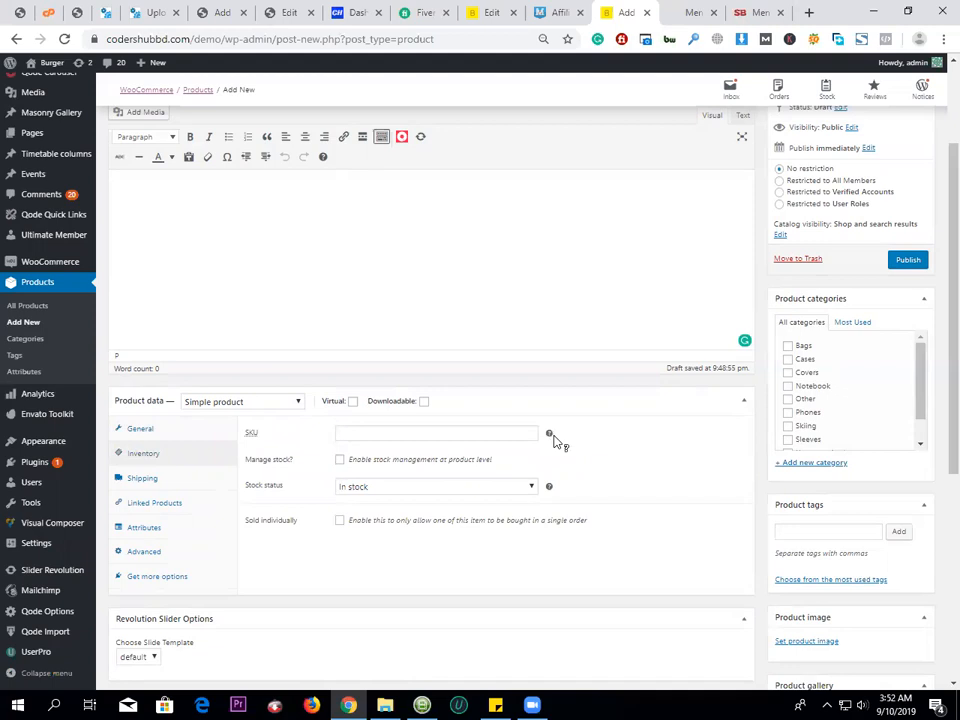
pyautogui.moveTo(549, 437)
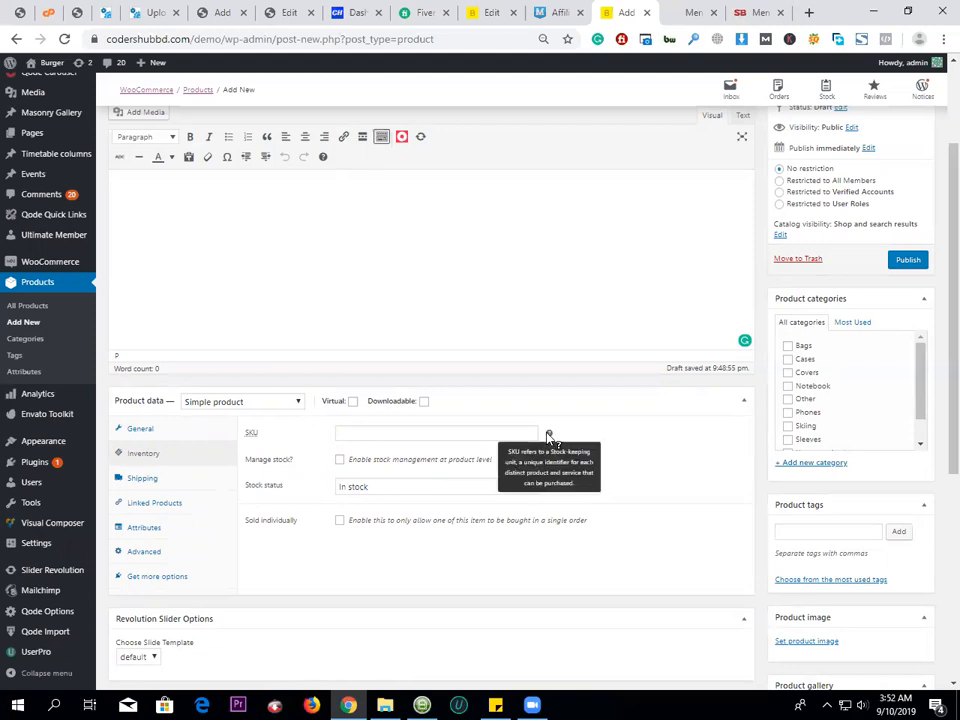
pyautogui.click(475, 436)
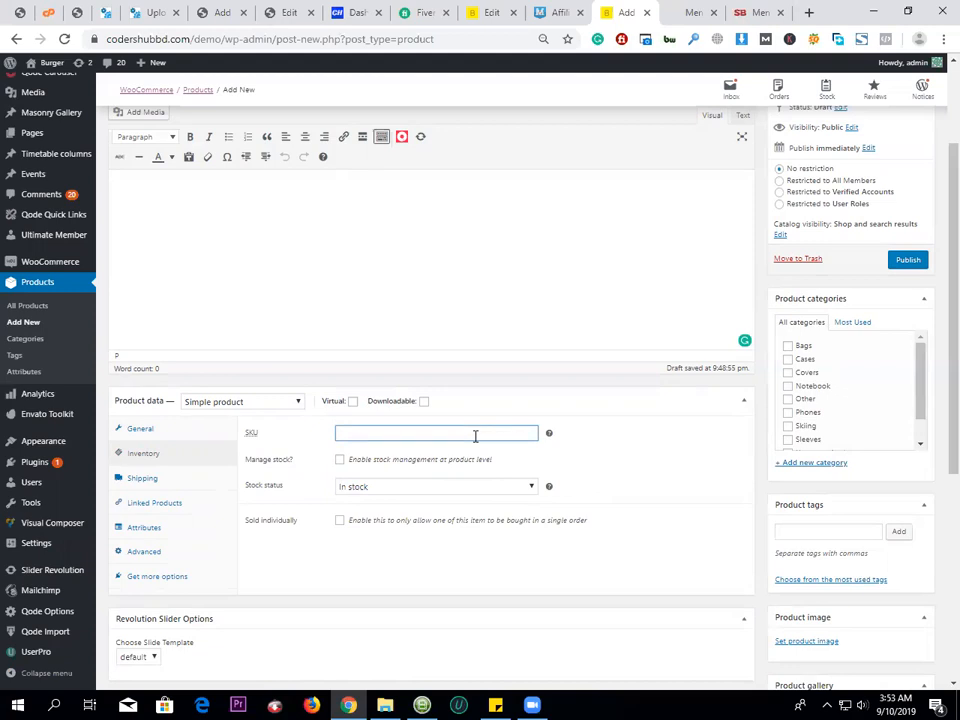
pyautogui.write('00')
pyautogui.write('1')
pyautogui.write('bg')
pyautogui.press('BackSpace')
pyautogui.press('BackSpace')
pyautogui.write('BG')
pyautogui.click(473, 580)
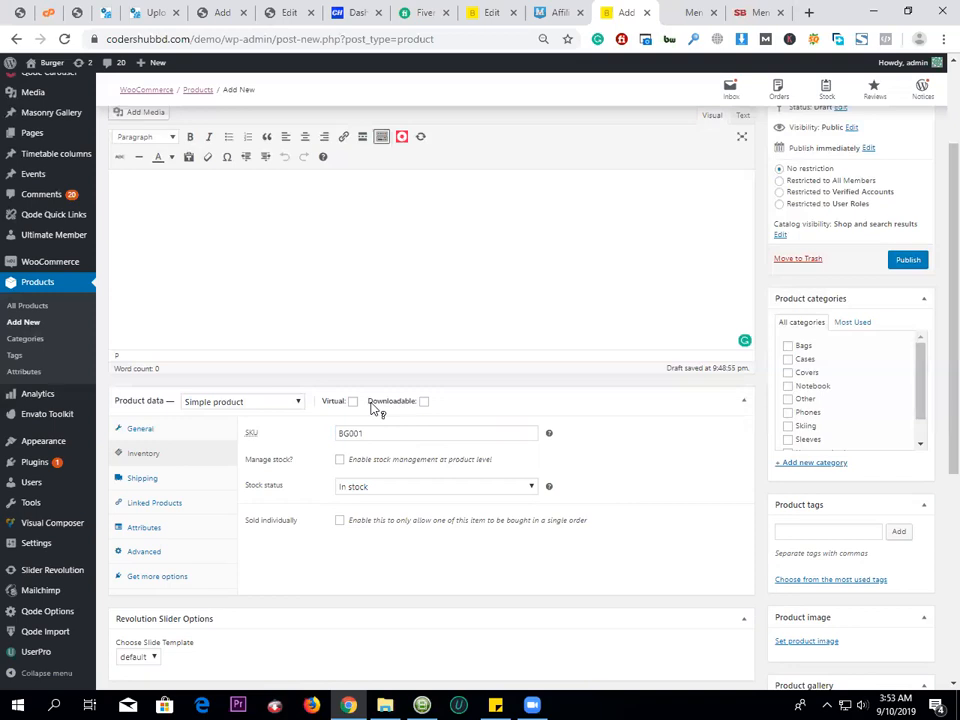
# - Enable stock management for the product with a stock quantity of 12, keeping backorders at Do not allow
pyautogui.click(340, 461)
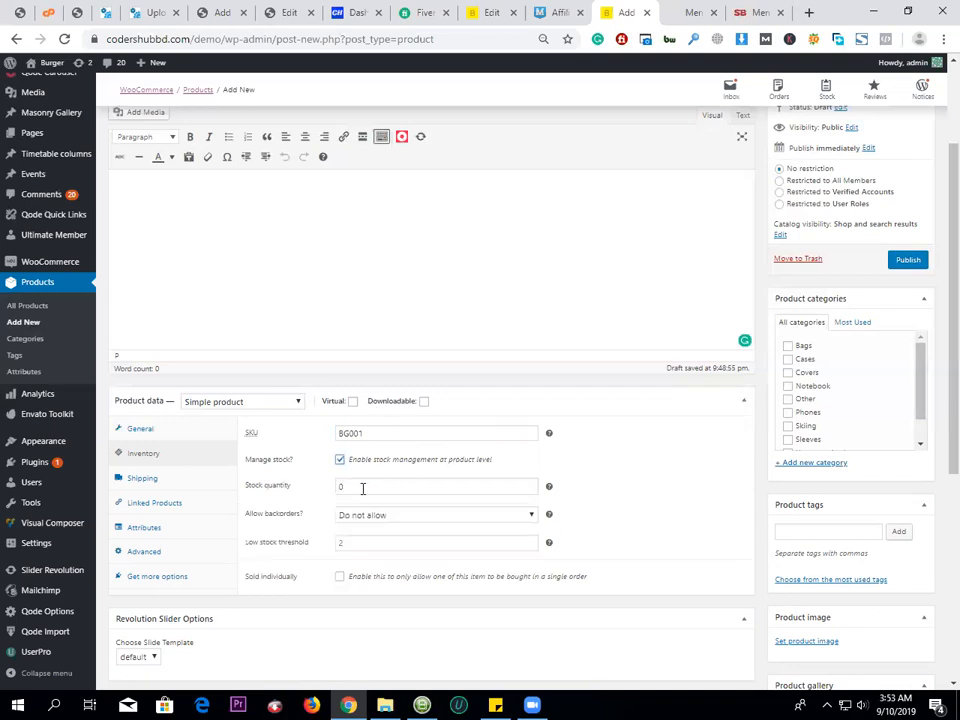
pyautogui.doubleClick(337, 488)
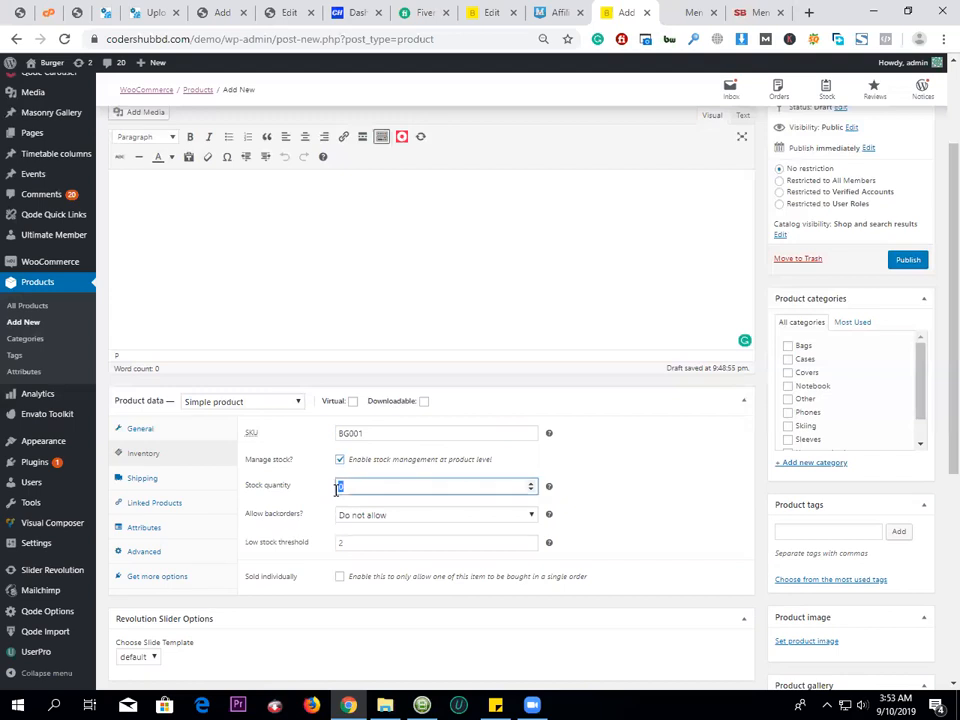
pyautogui.write('12')
pyautogui.click(364, 517)
pyautogui.click(362, 516)
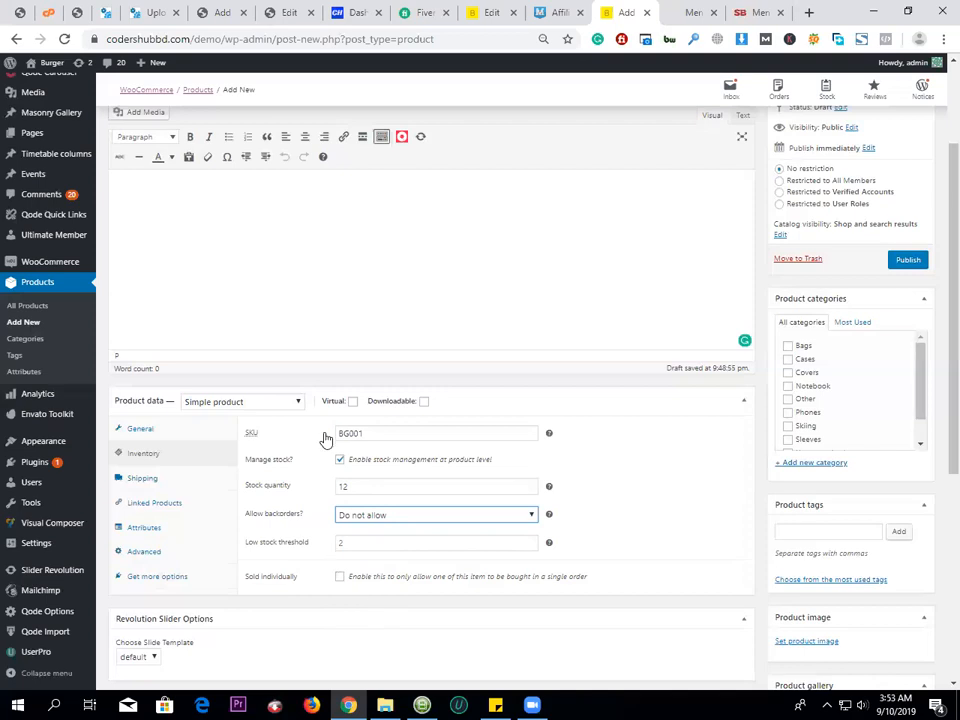
# - Try a shipping weight of 2 kg for the product and clear the weight again
pyautogui.click(142, 475)
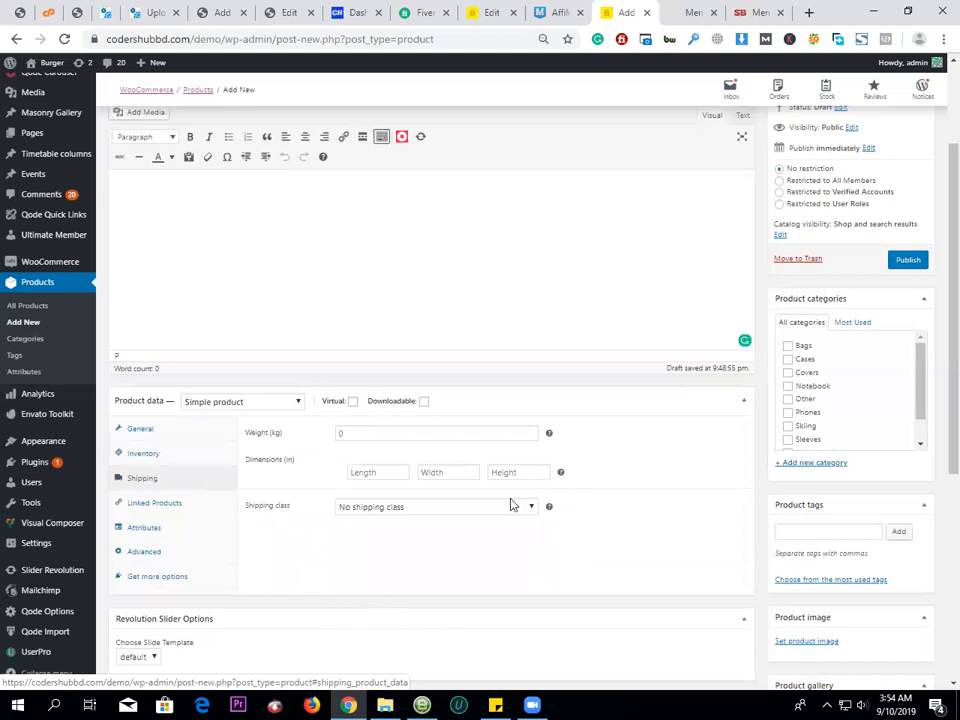
pyautogui.click(489, 503)
pyautogui.click(421, 437)
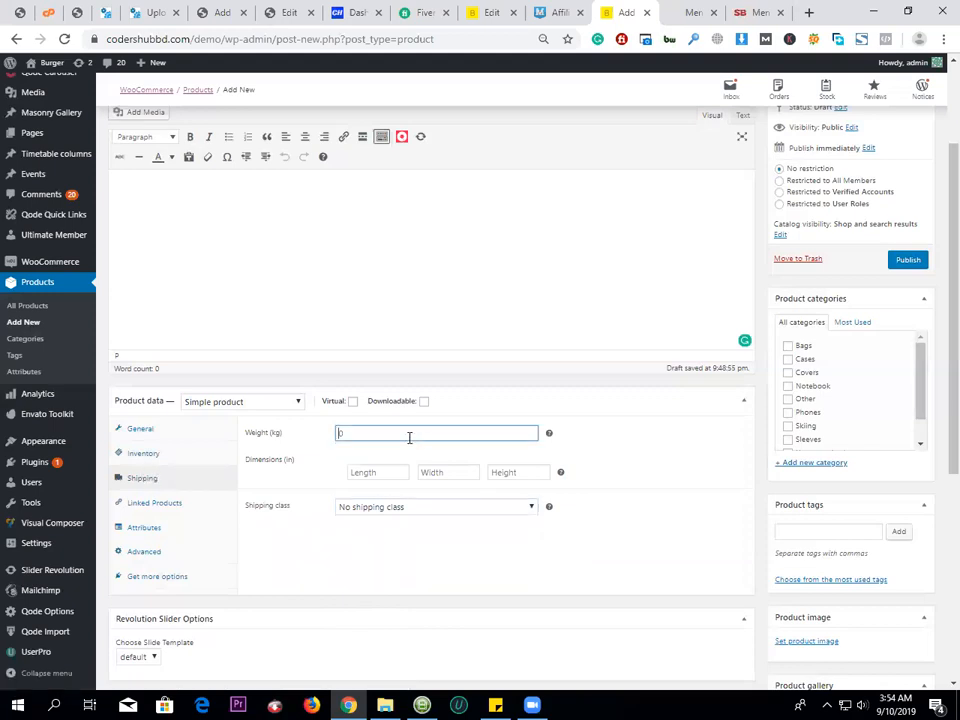
pyautogui.write('2')
pyautogui.click(441, 508)
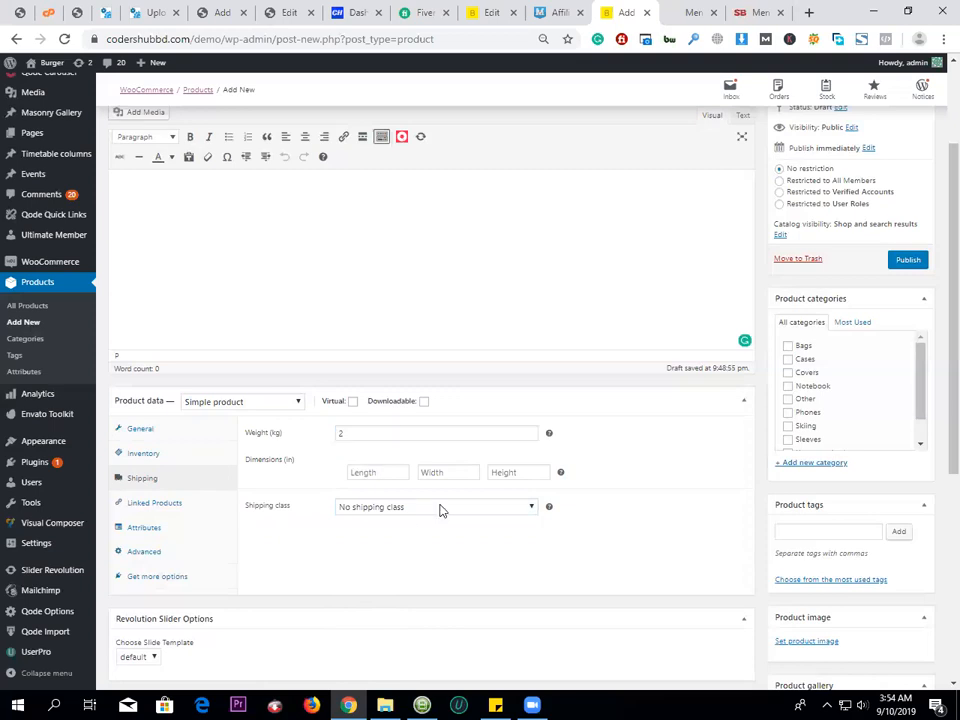
pyautogui.press('Tab')
pyautogui.hotkey('shift', 'Tab')
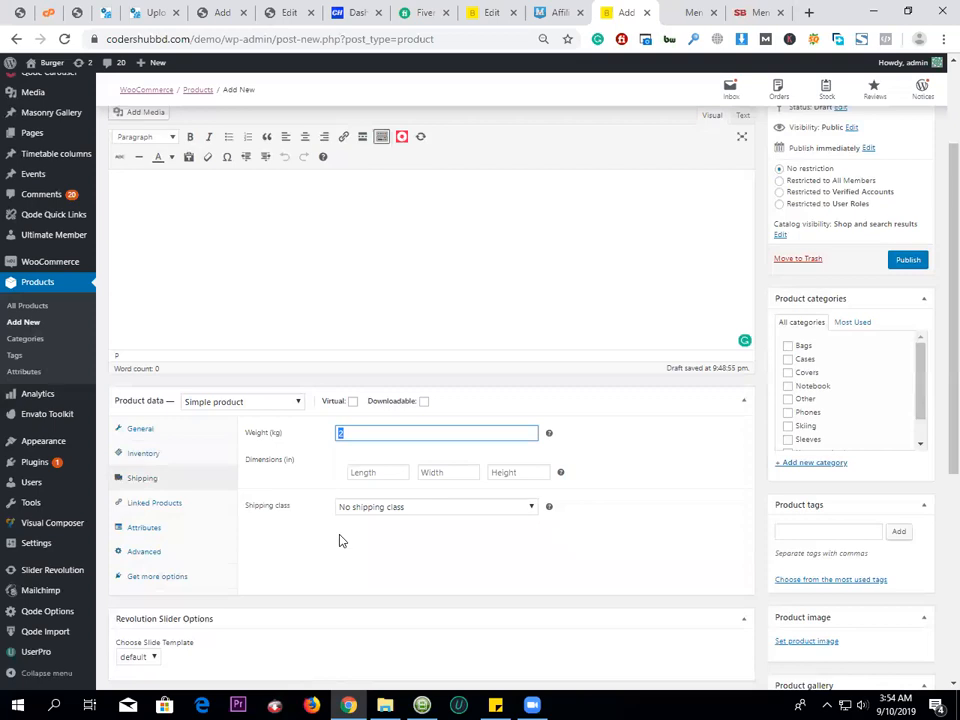
pyautogui.press('BackSpace')
# - Look through the product's linked products, attributes, advanced settings and additional options
pyautogui.click(168, 512)
pyautogui.click(201, 534)
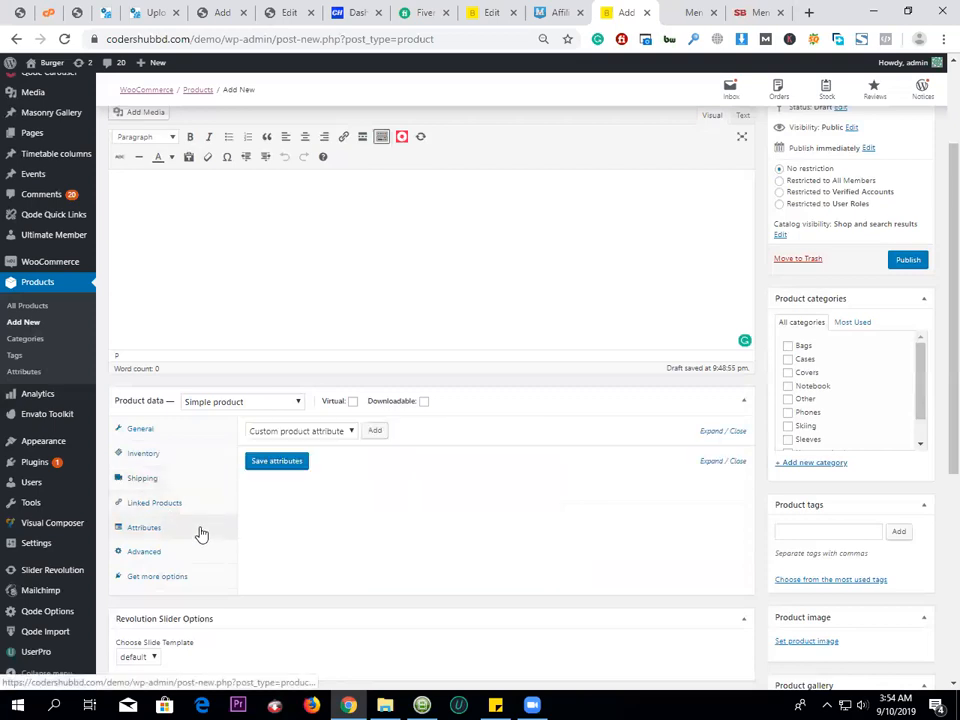
pyautogui.click(190, 558)
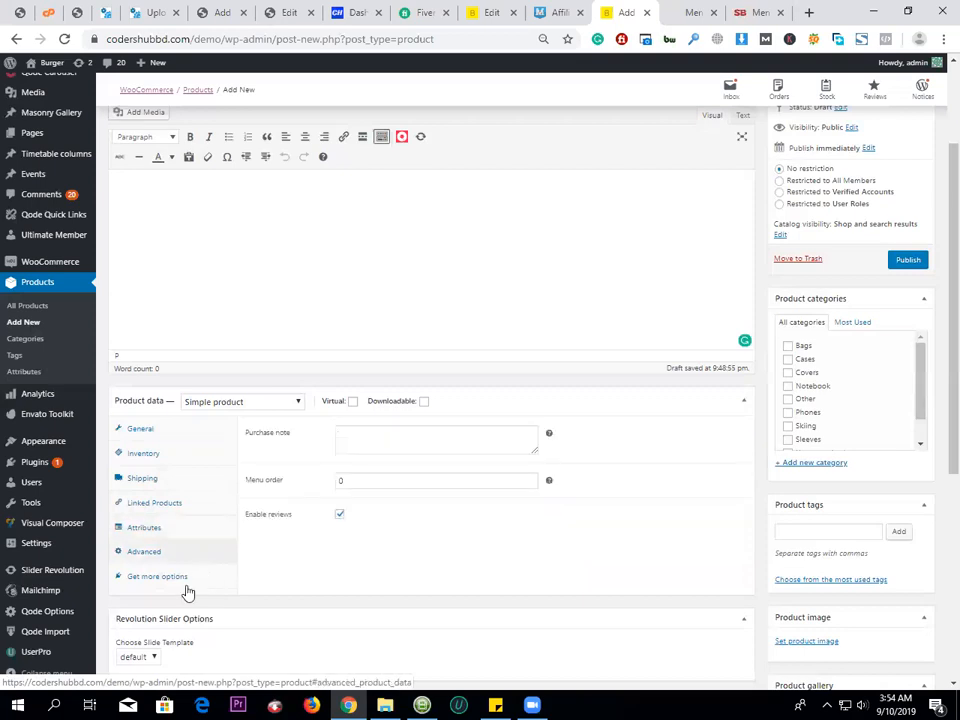
pyautogui.click(178, 576)
pyautogui.click(174, 548)
# - Try adding a custom product attribute with an empty name, check the available product types, and save the attributes
pyautogui.click(177, 534)
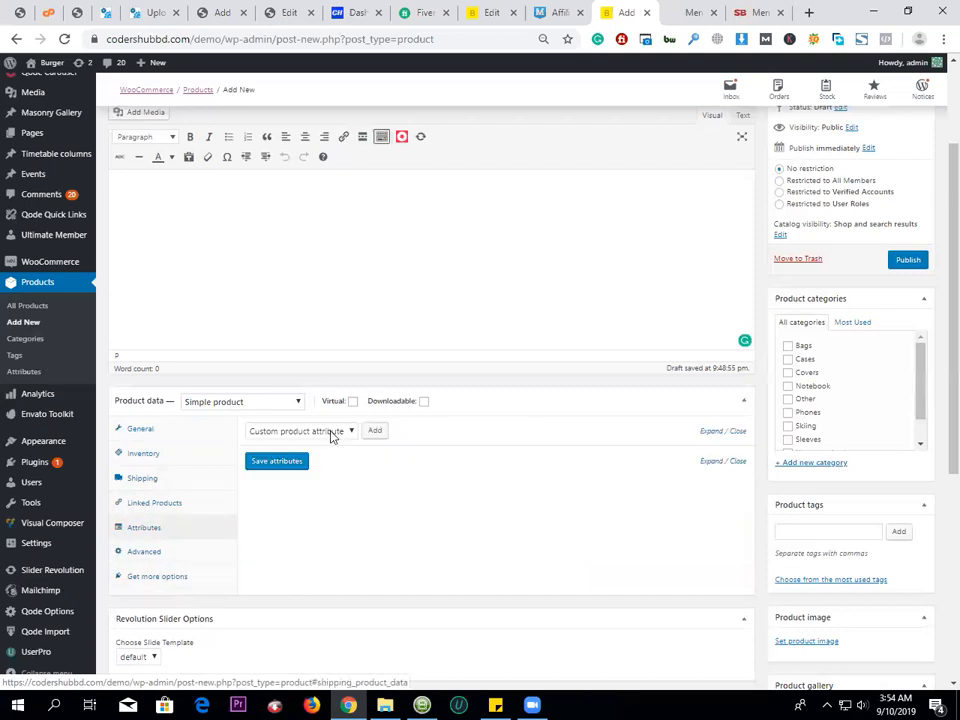
pyautogui.click(331, 434)
pyautogui.click(300, 458)
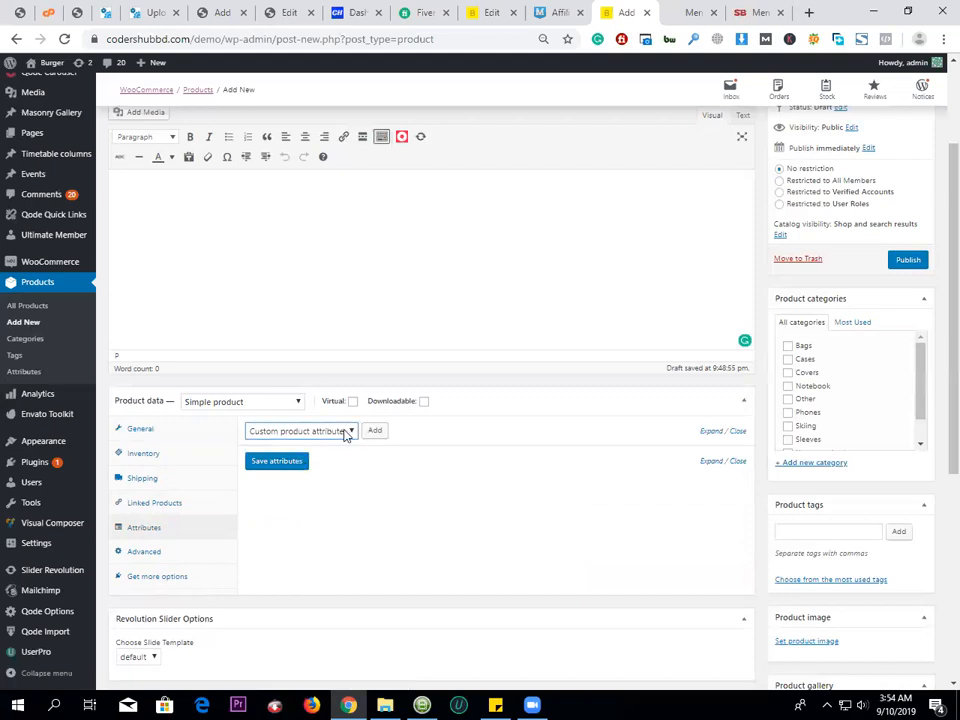
pyautogui.click(377, 432)
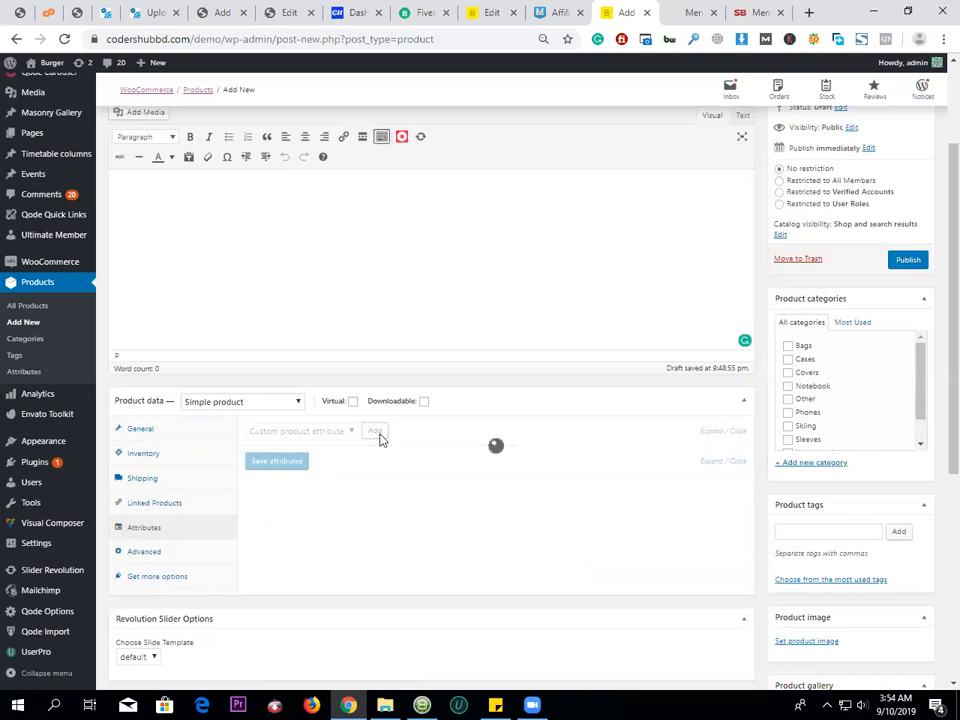
pyautogui.click(325, 503)
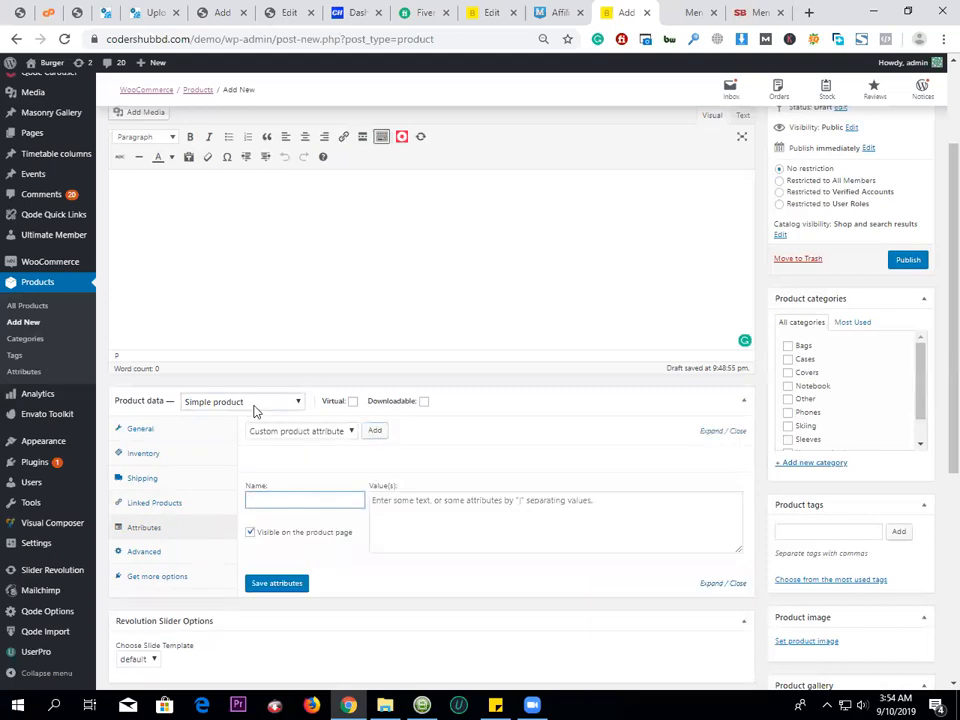
pyautogui.click(258, 405)
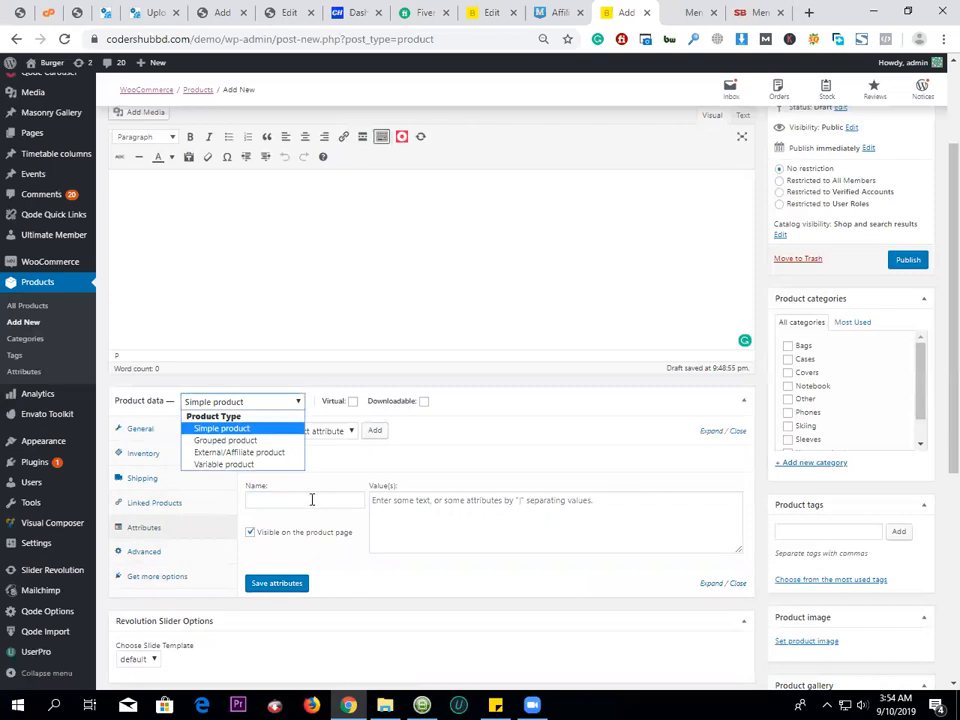
pyautogui.click(253, 428)
pyautogui.click(333, 505)
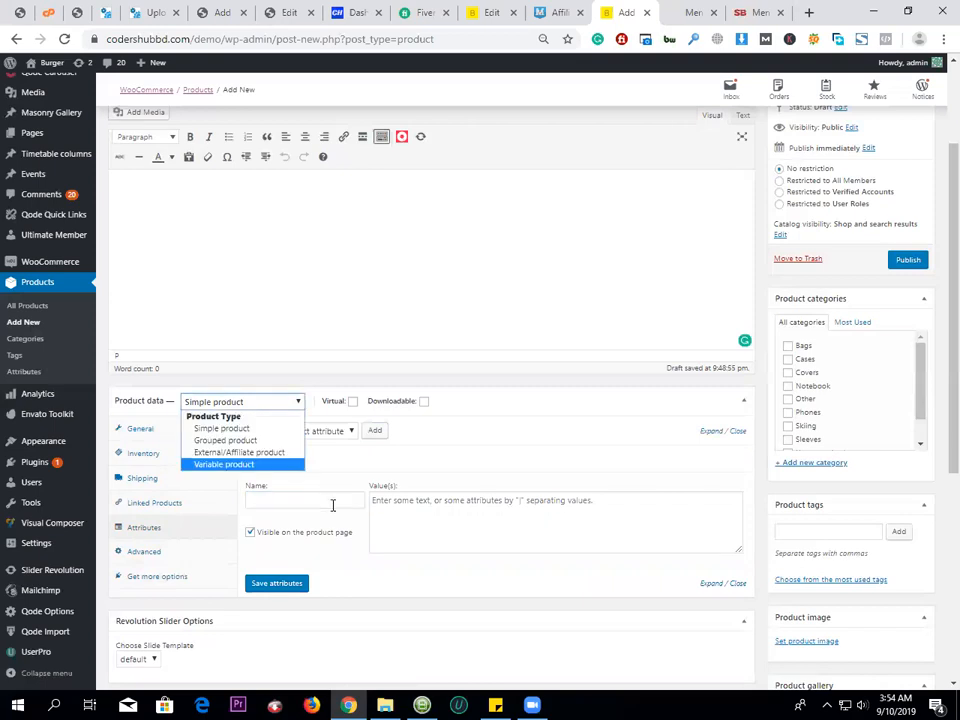
pyautogui.click(300, 580)
# - Set the raspberry and chocolate pancake photo from the media library as the product image
pyautogui.scroll(-3, 829, 350)
pyautogui.click(829, 345)
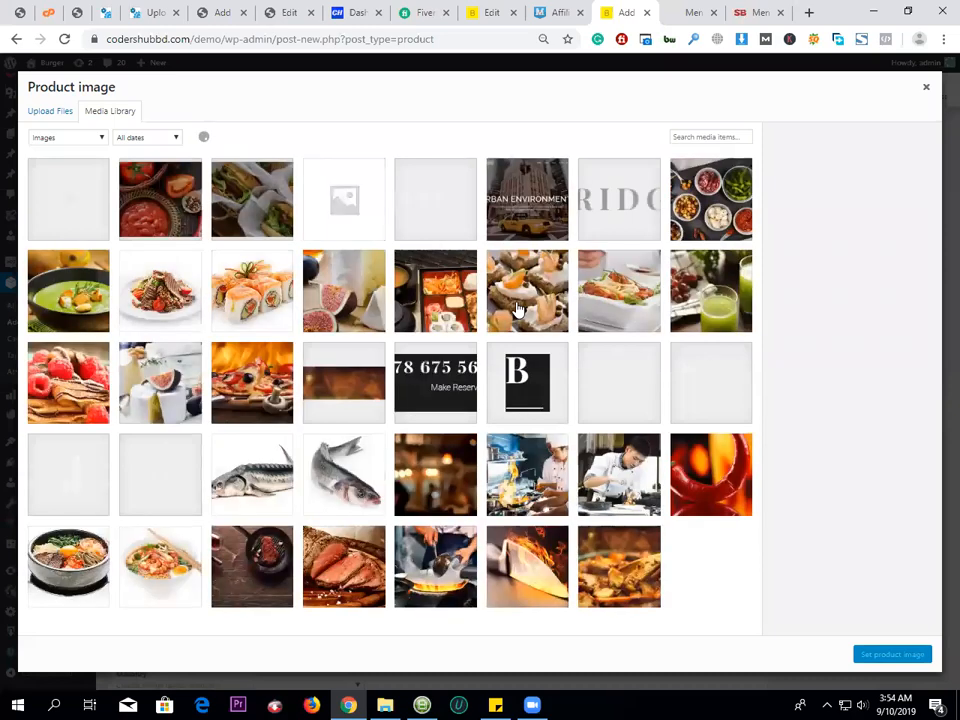
pyautogui.scroll(-3, 517, 315)
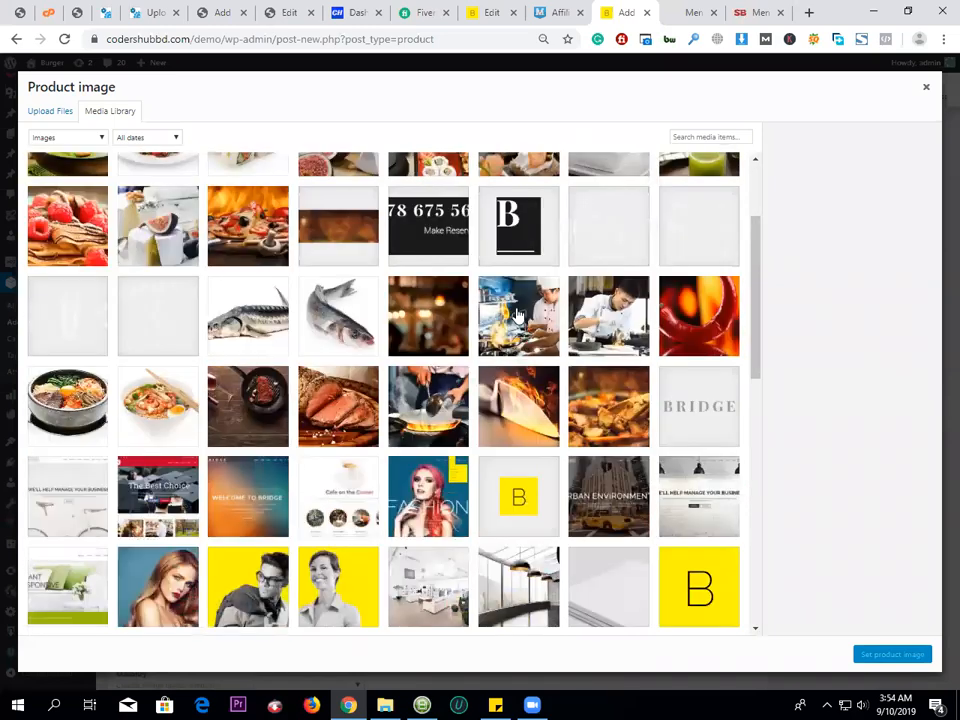
pyautogui.scroll(-3, 517, 315)
pyautogui.scroll(-3, 517, 315)
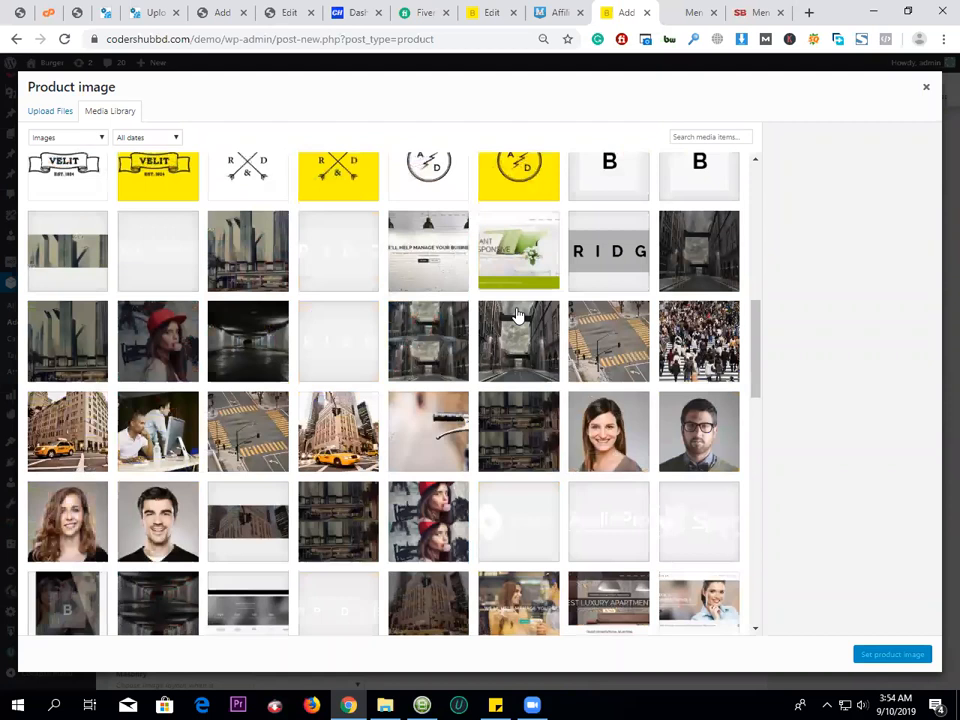
pyautogui.scroll(3, 514, 315)
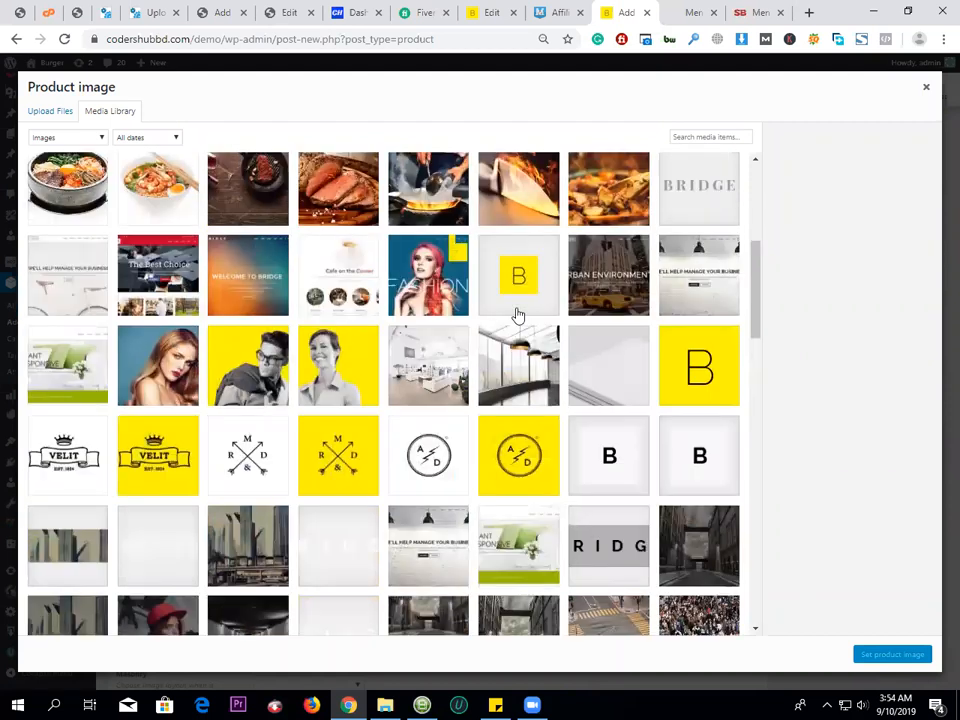
pyautogui.scroll(3, 448, 366)
pyautogui.scroll(1, 357, 348)
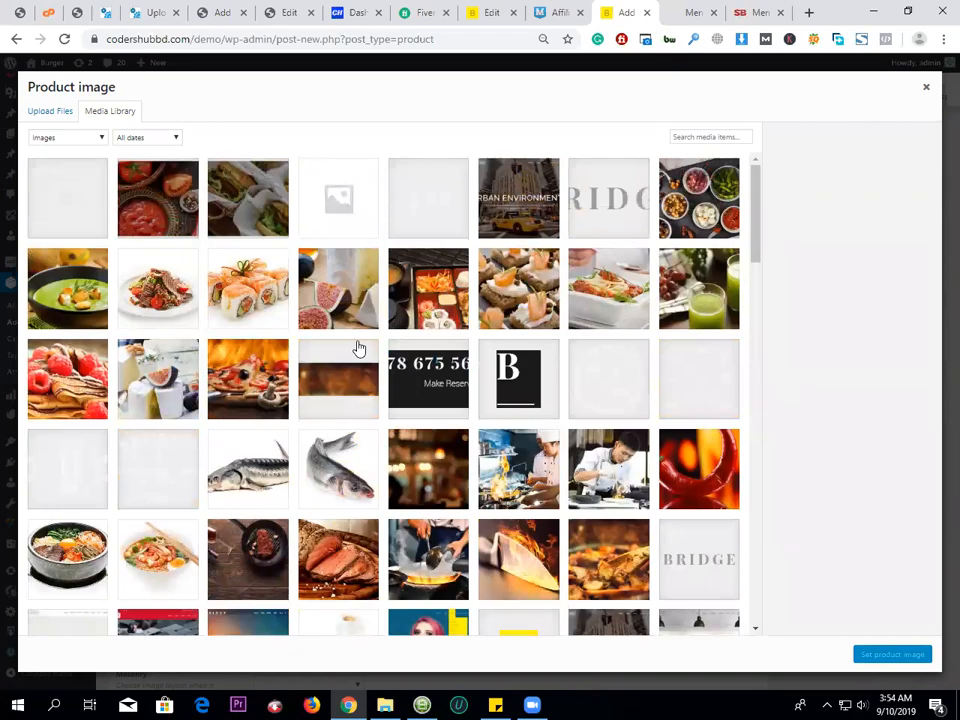
pyautogui.click(65, 373)
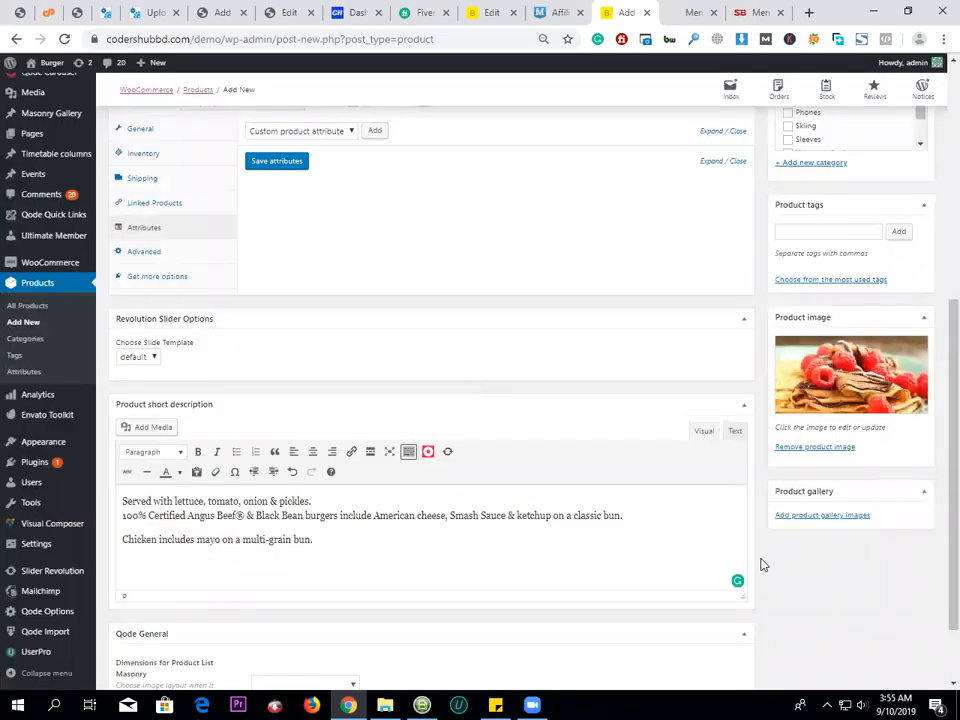
# - Add the figs, salmon canapés and noodle salad (process4) photos from the media library to the product gallery
pyautogui.scroll(-1, 835, 545)
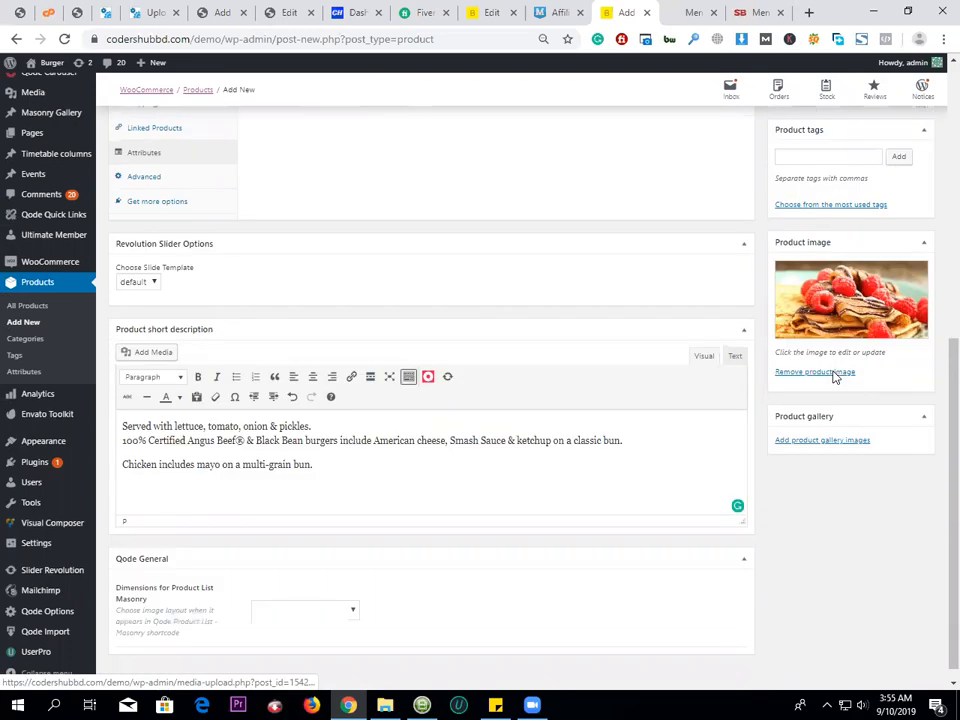
pyautogui.click(817, 448)
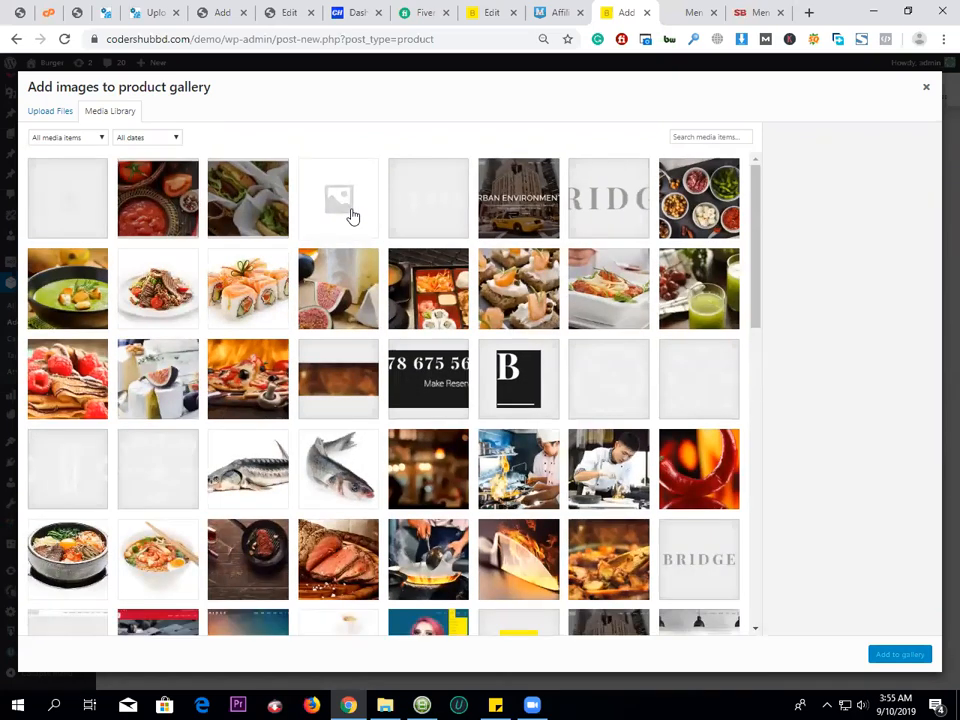
pyautogui.click(450, 290)
pyautogui.click(897, 656)
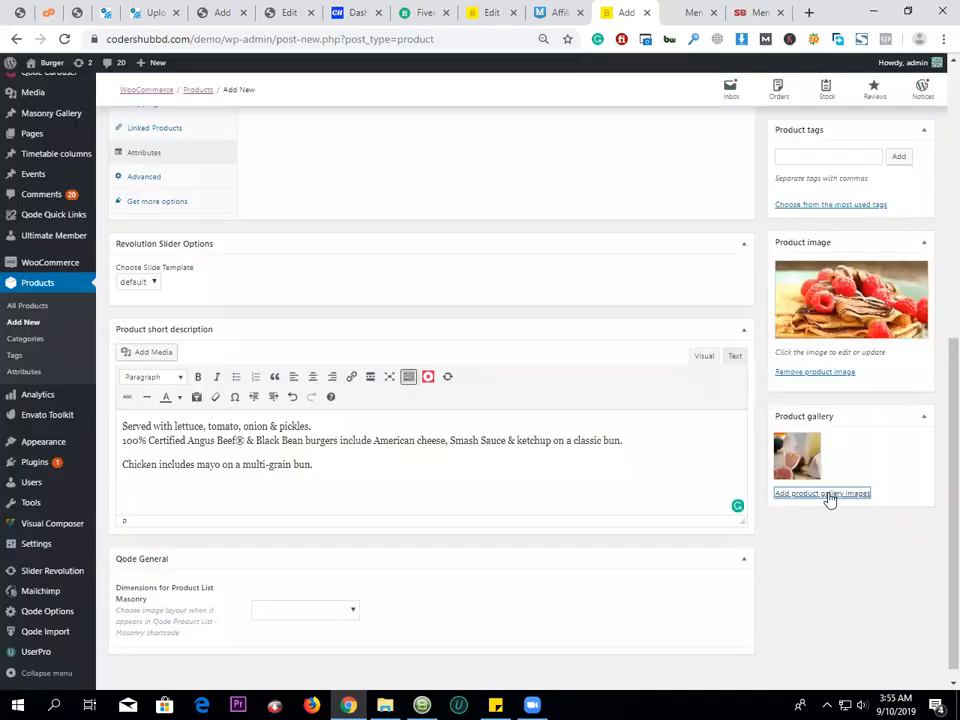
pyautogui.click(828, 495)
pyautogui.click(505, 316)
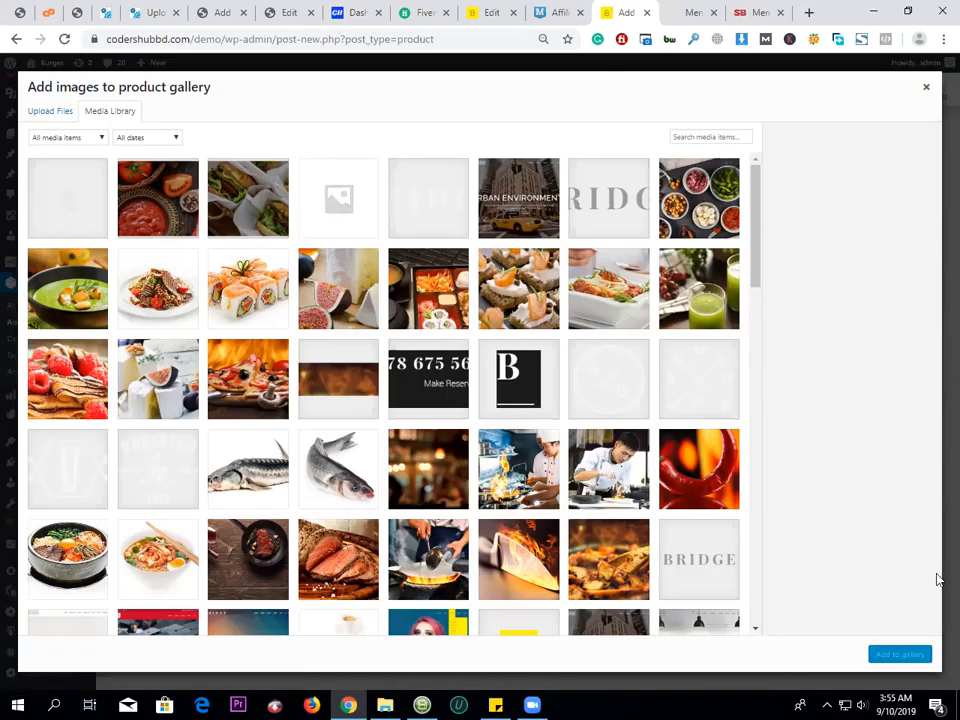
pyautogui.click(898, 654)
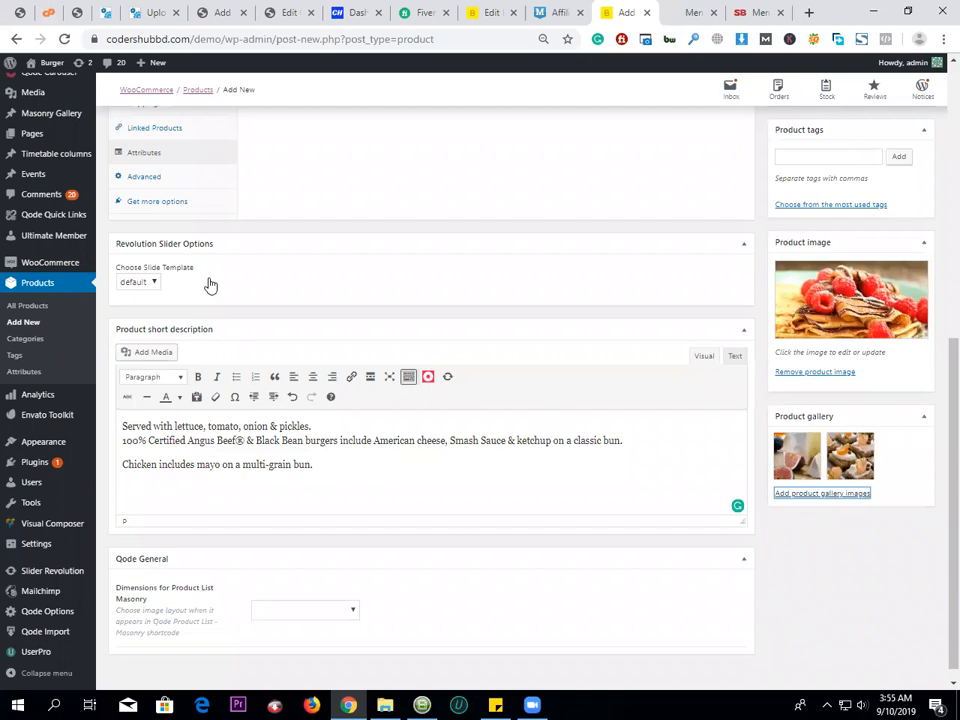
pyautogui.click(822, 493)
pyautogui.click(158, 289)
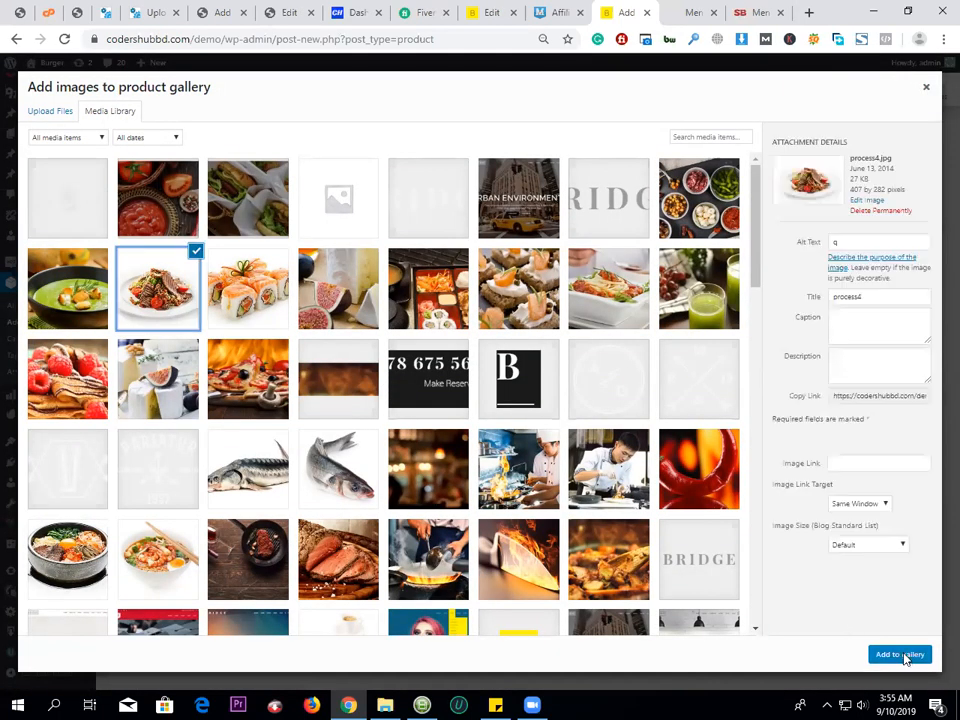
pyautogui.click(899, 654)
# - Add the product tag Burger
pyautogui.scroll(4, 534, 448)
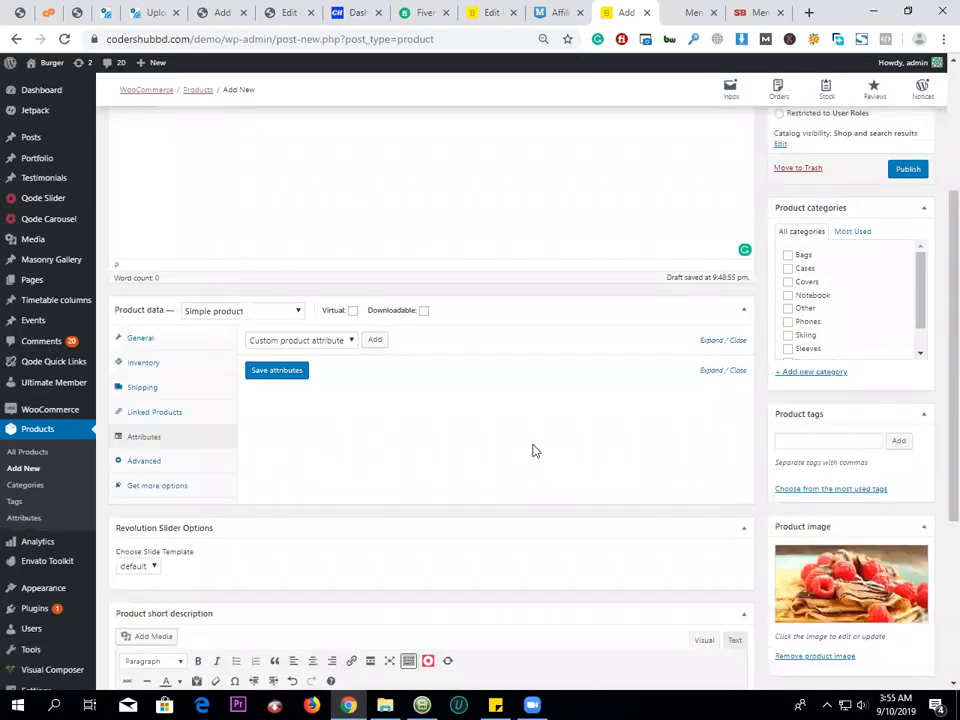
pyautogui.click(832, 443)
pyautogui.write('Burger')
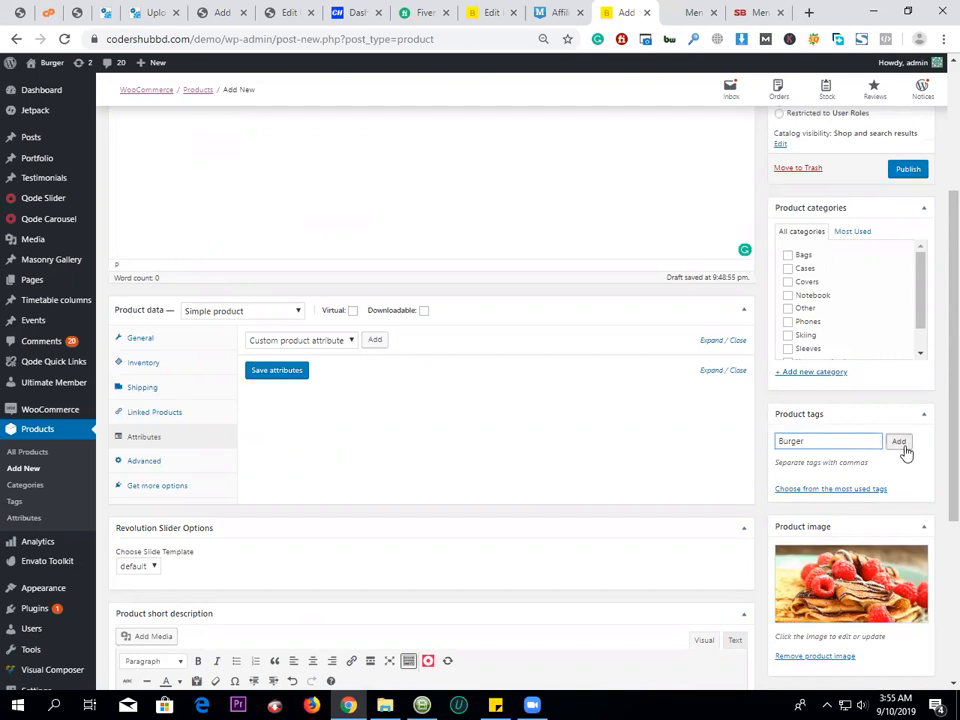
pyautogui.press('Return')
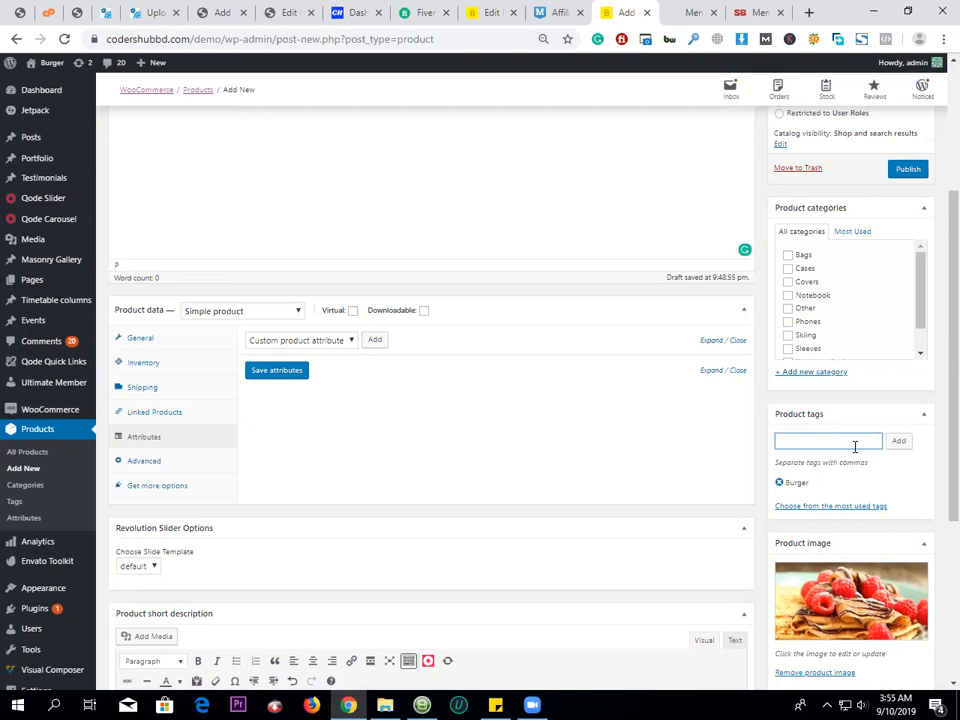
# - Create a new product category named Fast Food for the product
pyautogui.click(811, 371)
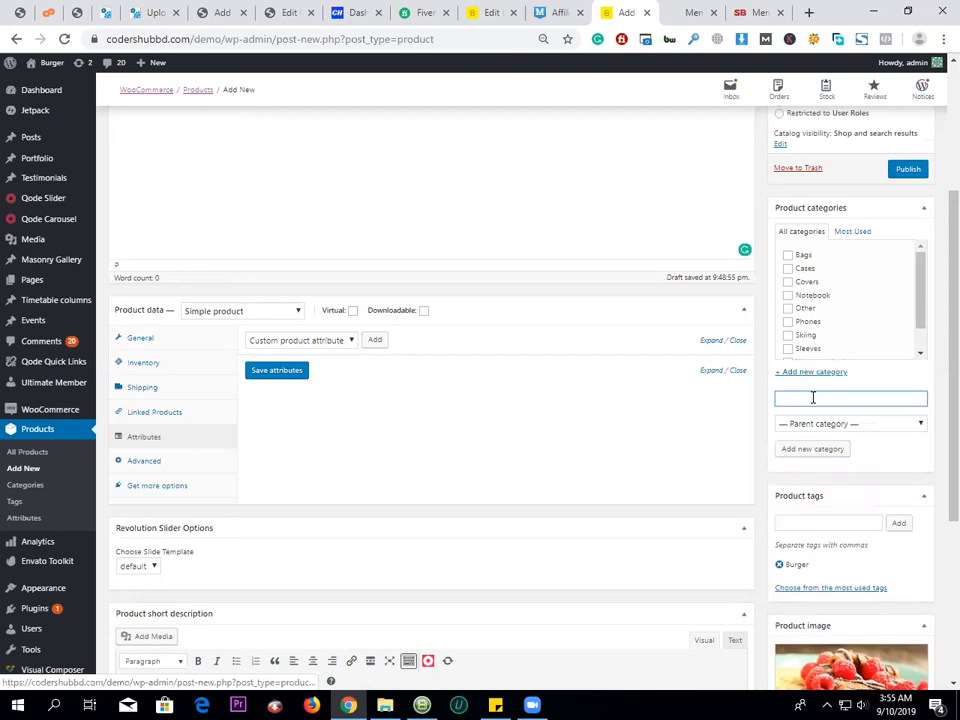
pyautogui.write('Fas')
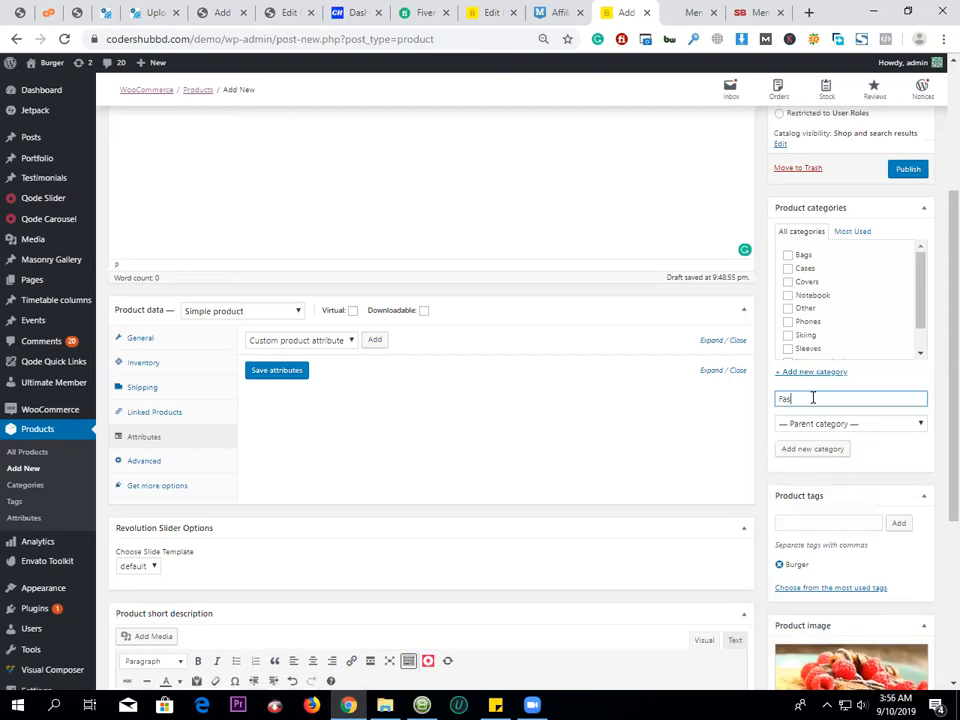
pyautogui.write('t Food')
pyautogui.click(828, 450)
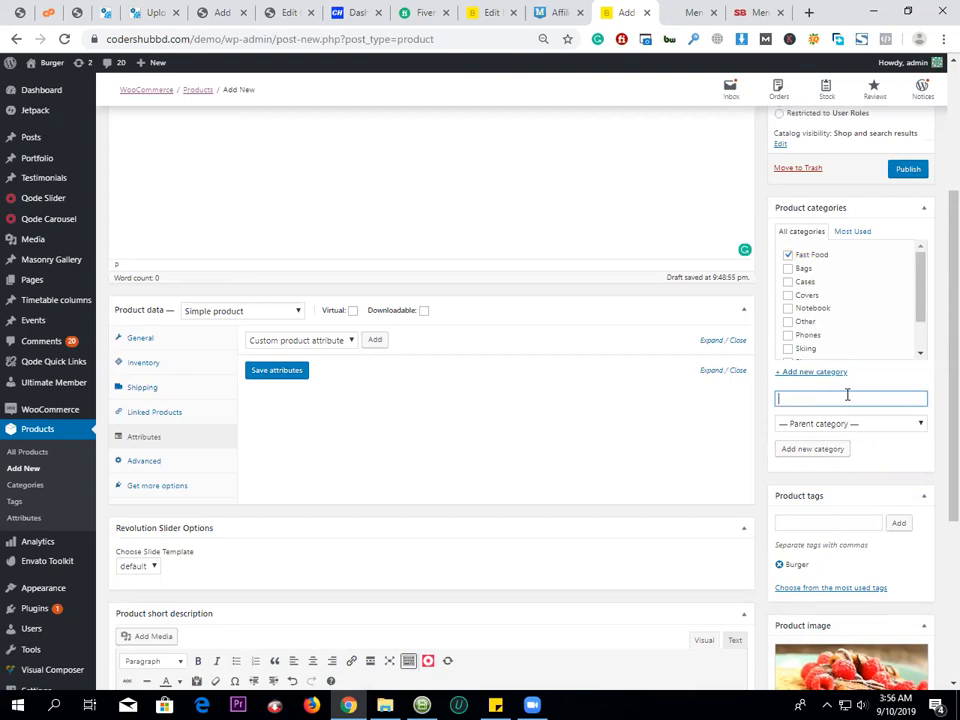
# - Create a product category named Burger with Fast Food as its parent category
pyautogui.write('Burger')
pyautogui.click(836, 423)
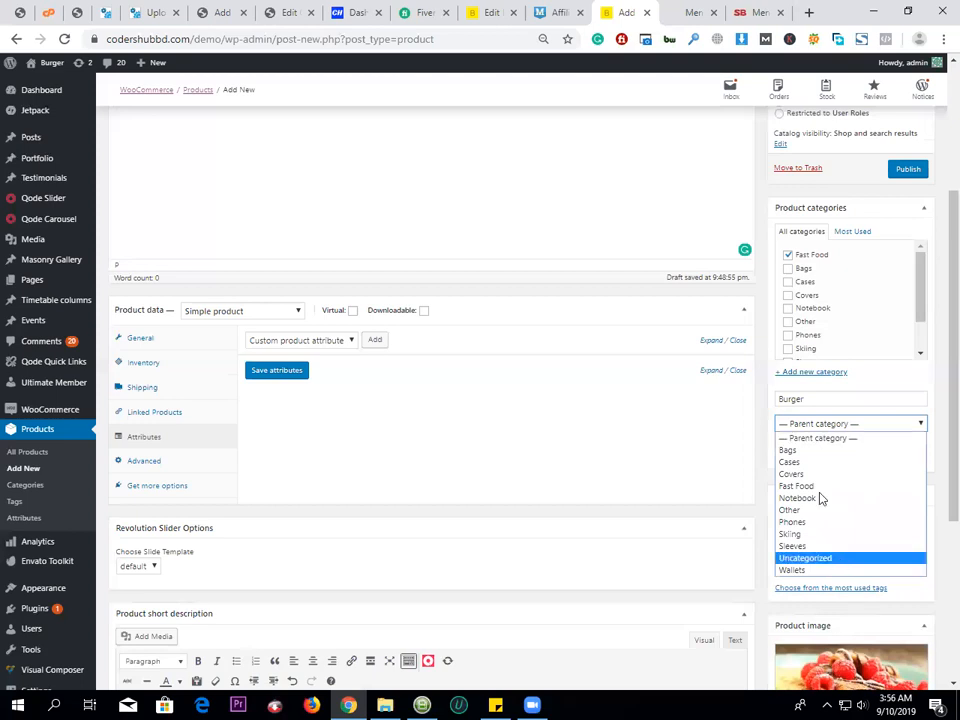
pyautogui.click(819, 487)
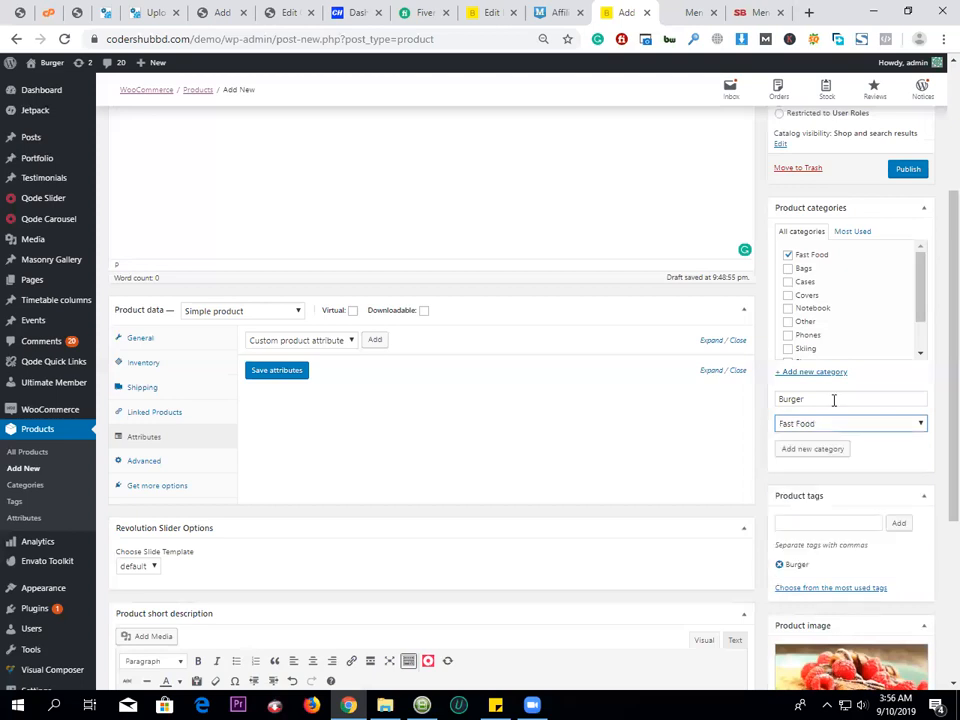
pyautogui.click(826, 449)
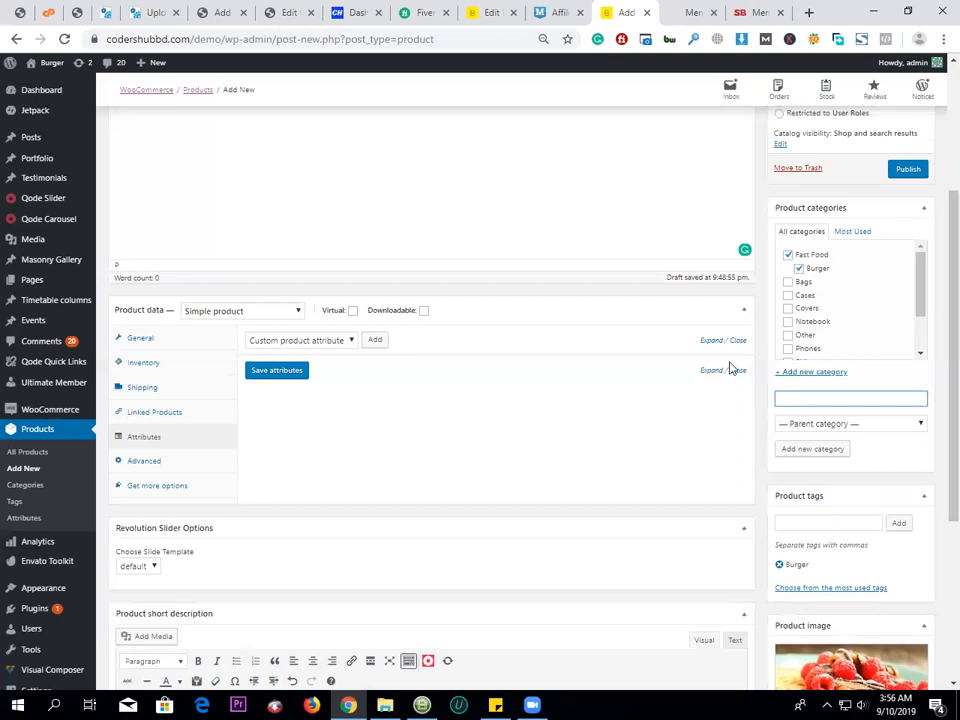
# - Publish the Burger product
pyautogui.scroll(3, 615, 482)
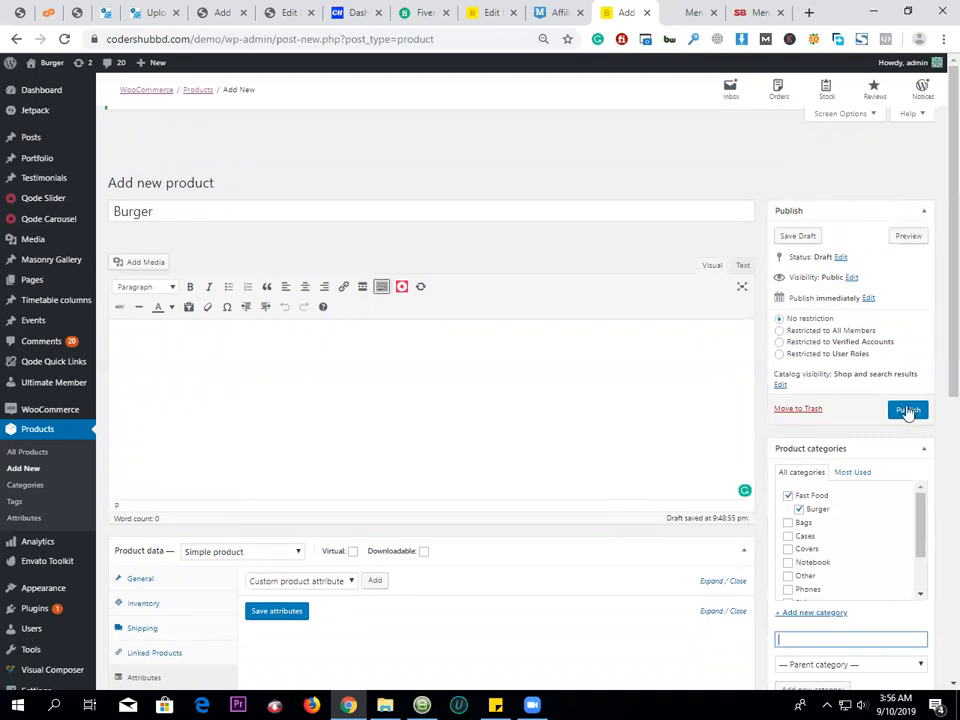
pyautogui.click(907, 411)
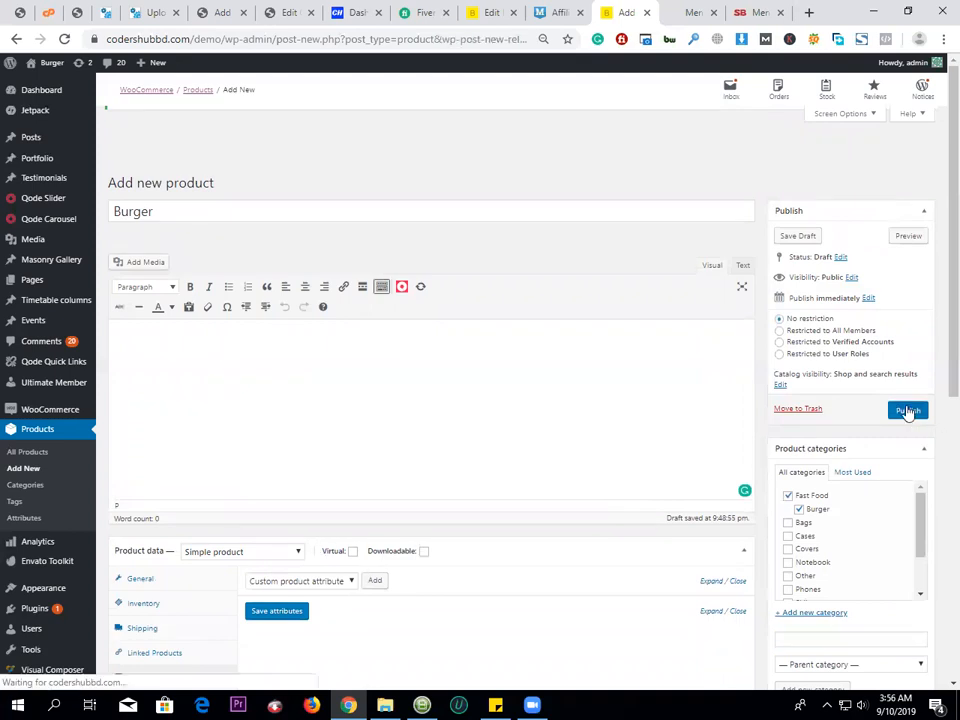
pyautogui.click(907, 411)
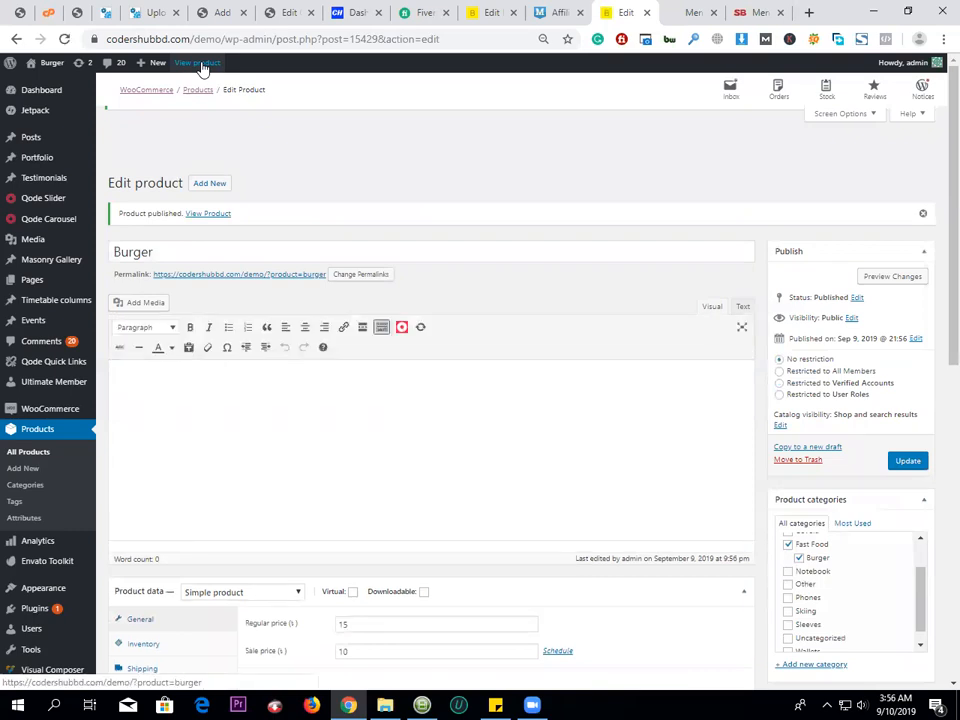
# - View the published Burger product page in the shop and look over its description, prices, stock and images
pyautogui.click(200, 63)
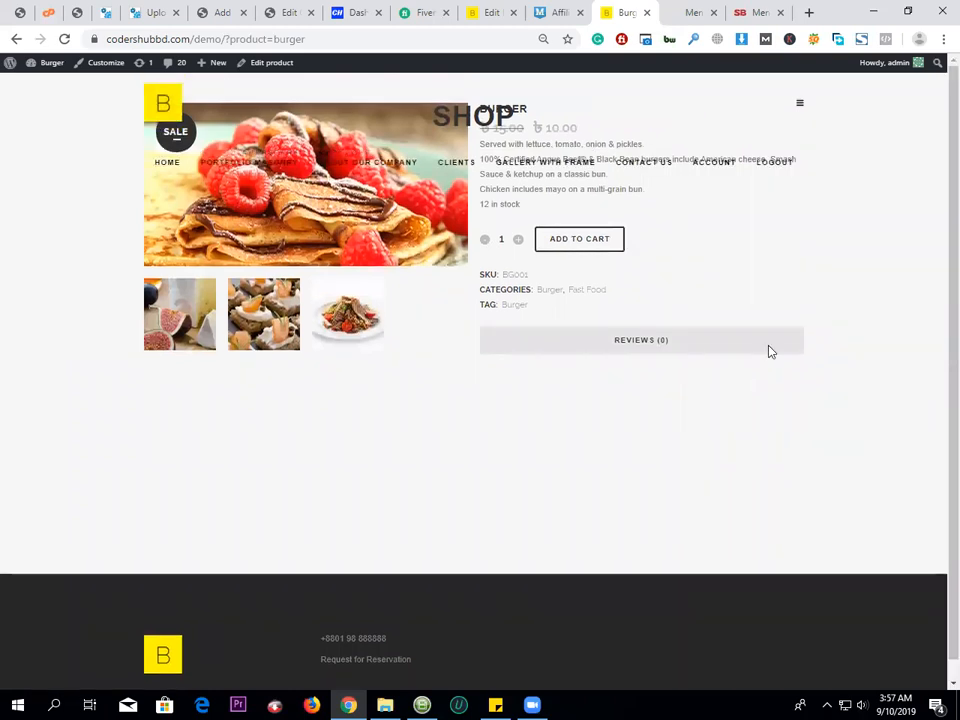
pyautogui.scroll(-1, 770, 351)
pyautogui.scroll(1, 779, 321)
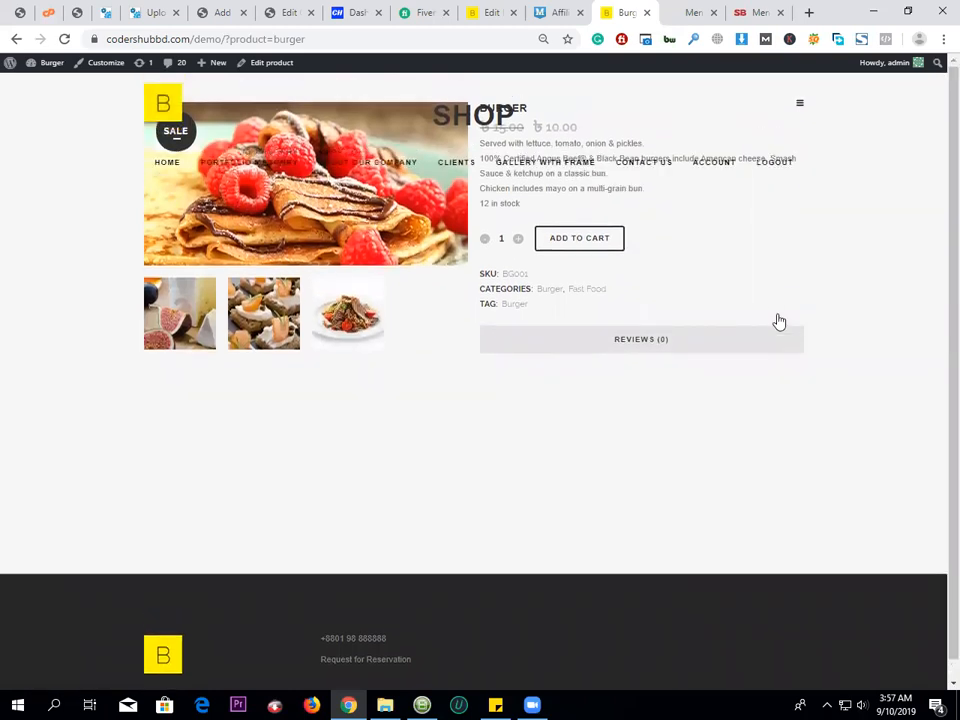
pyautogui.scroll(-1, 936, 355)
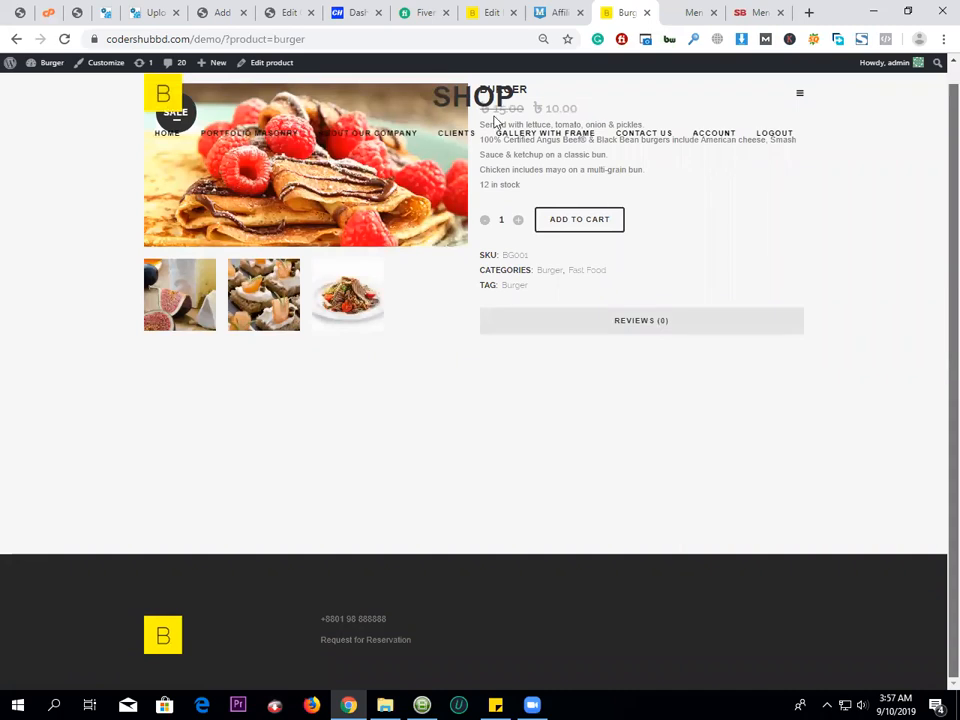
pyautogui.scroll(1, 540, 160)
pyautogui.moveTo(531, 209); pyautogui.dragTo(497, 177)
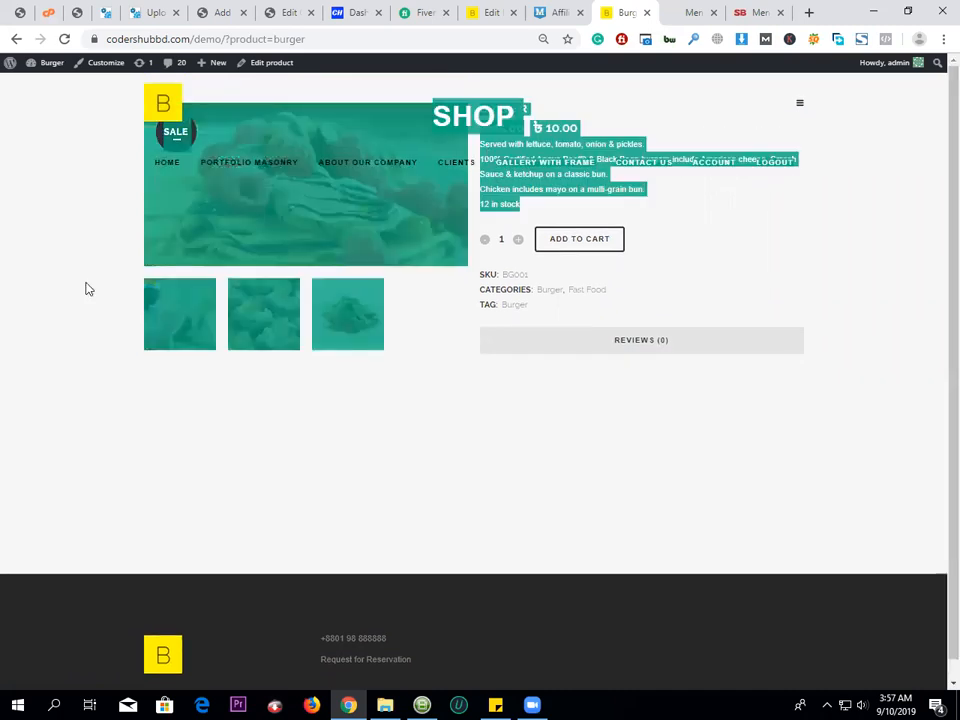
pyautogui.click(361, 213)
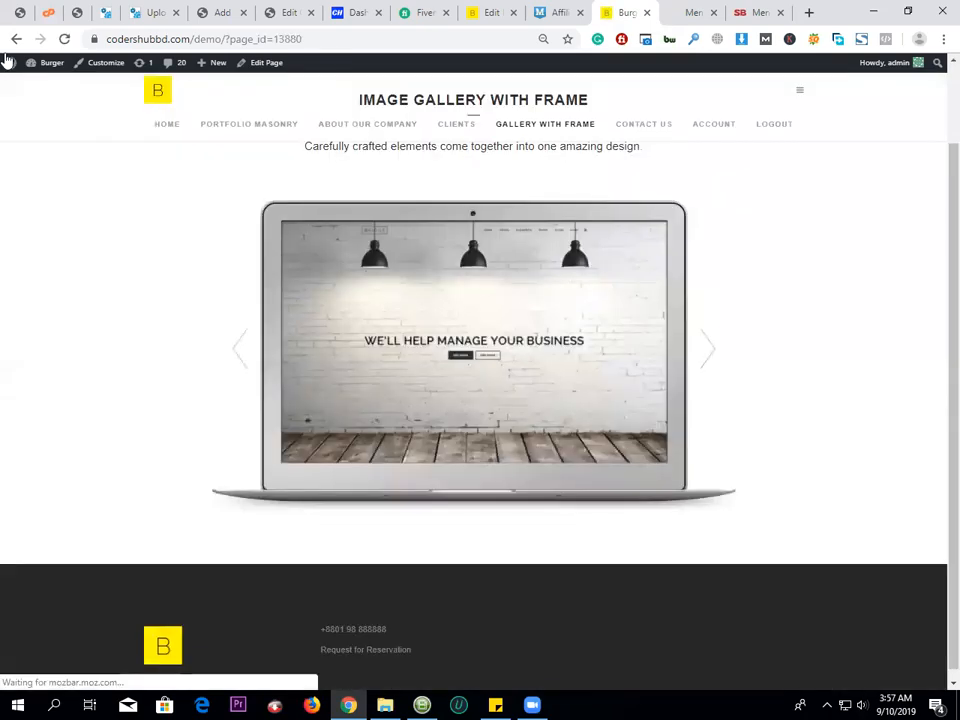
pyautogui.click(15, 39)
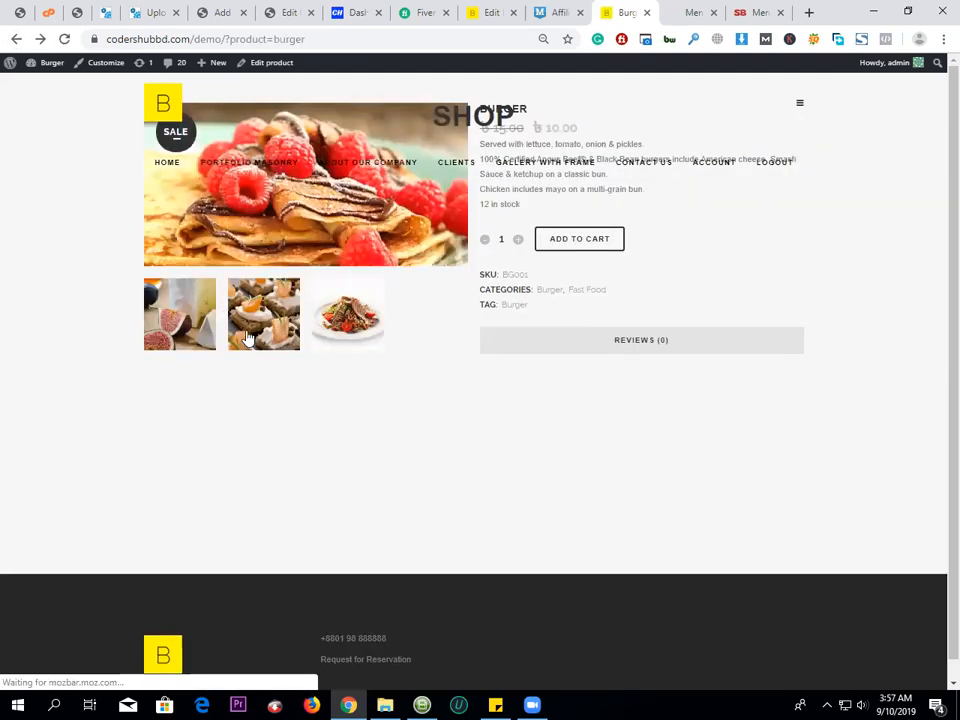
# - Browse the product's gallery images in the enlarged view and close it
pyautogui.click(337, 340)
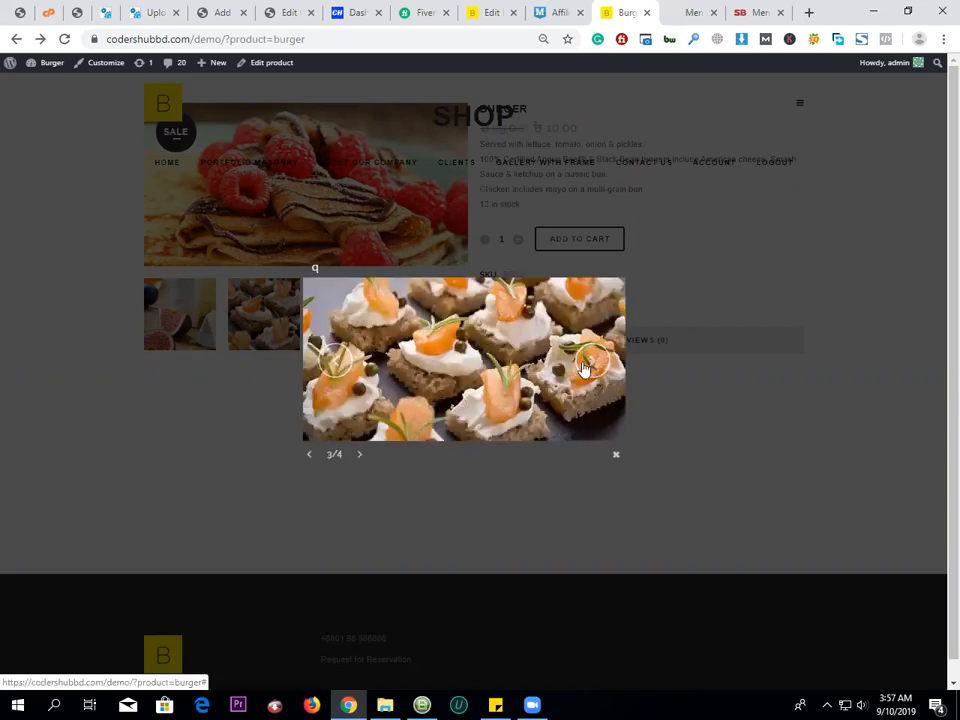
pyautogui.click(831, 362)
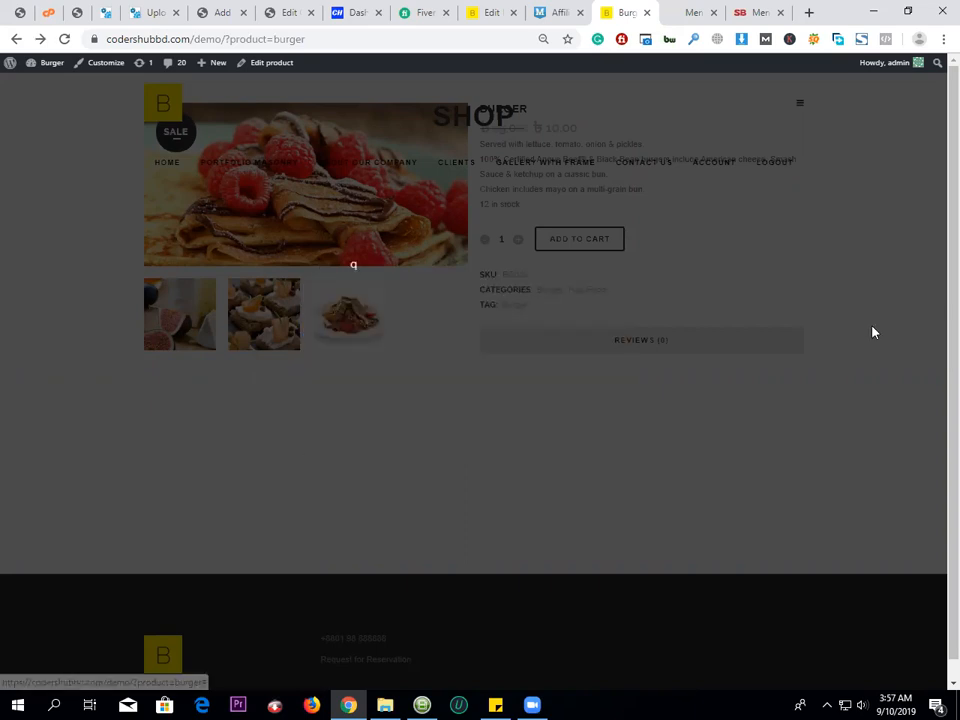
pyautogui.click(372, 258)
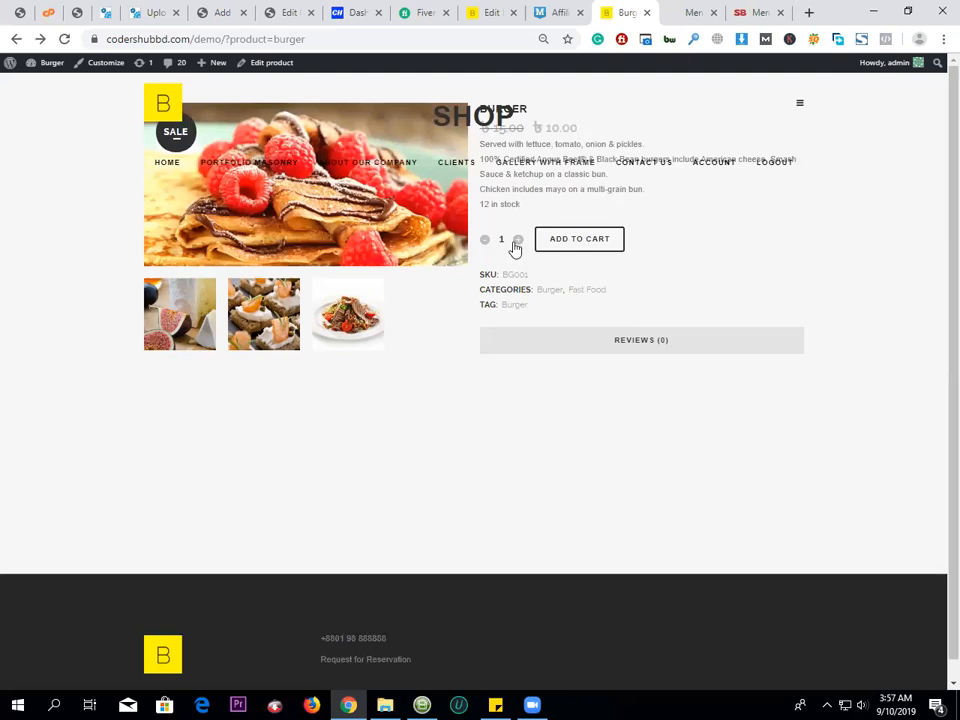
# - Set the Burger's order quantity to 12 and add it to the cart
pyautogui.click(517, 240)
pyautogui.click(516, 243)
pyautogui.click(516, 243)
pyautogui.click(516, 243)
pyautogui.click(516, 243)
pyautogui.click(519, 243)
pyautogui.click(519, 242)
pyautogui.click(519, 242)
pyautogui.click(519, 242)
pyautogui.click(519, 242)
pyautogui.click(519, 242)
pyautogui.click(519, 242)
pyautogui.click(519, 242)
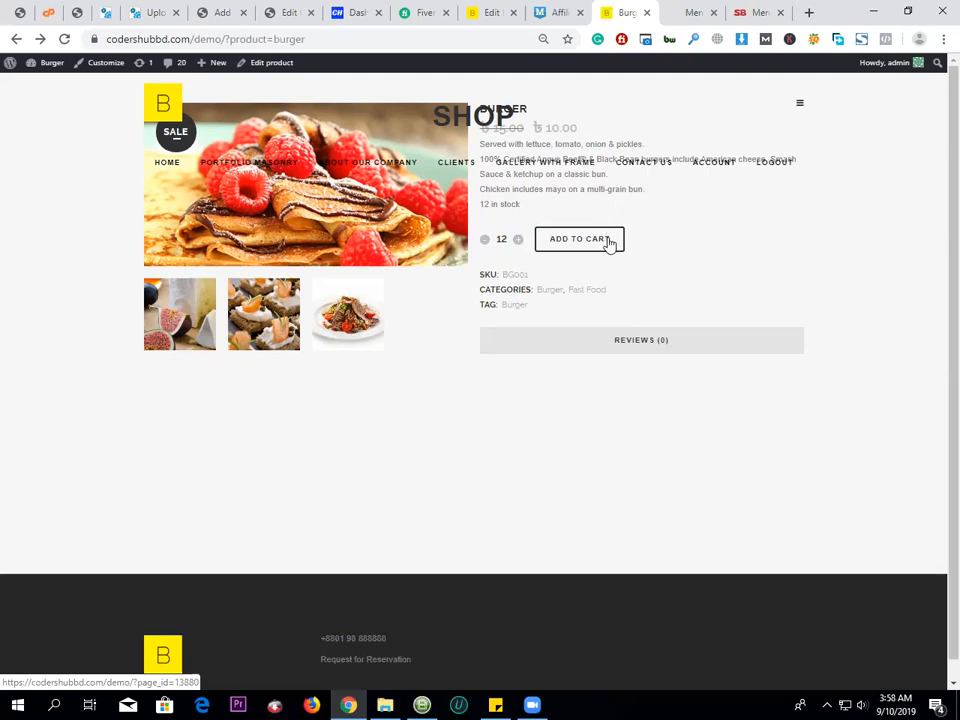
pyautogui.click(610, 245)
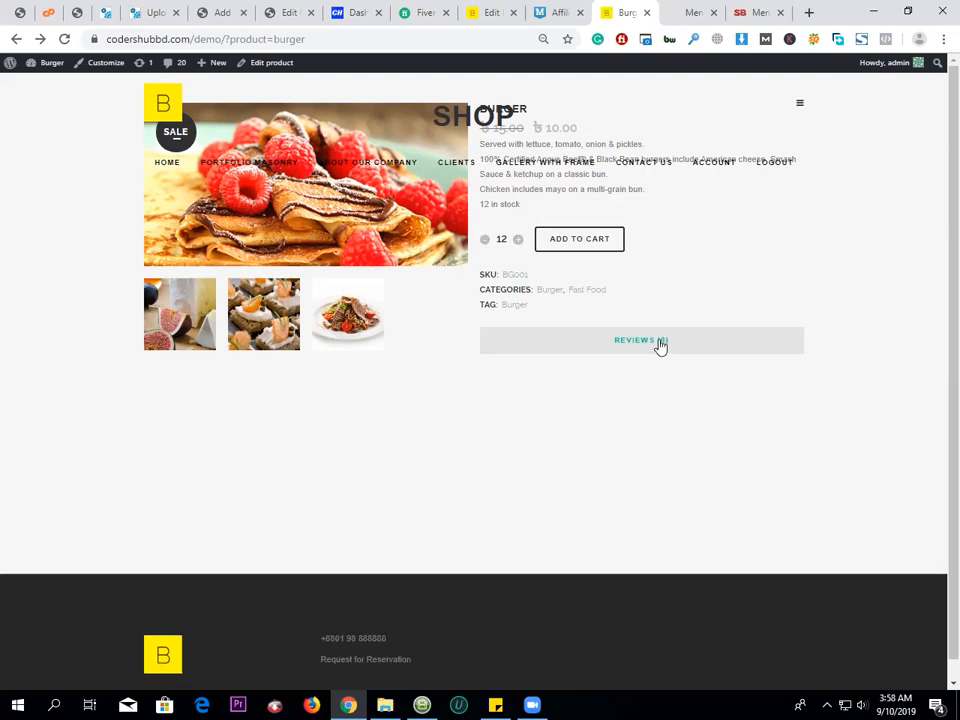
pyautogui.click(601, 250)
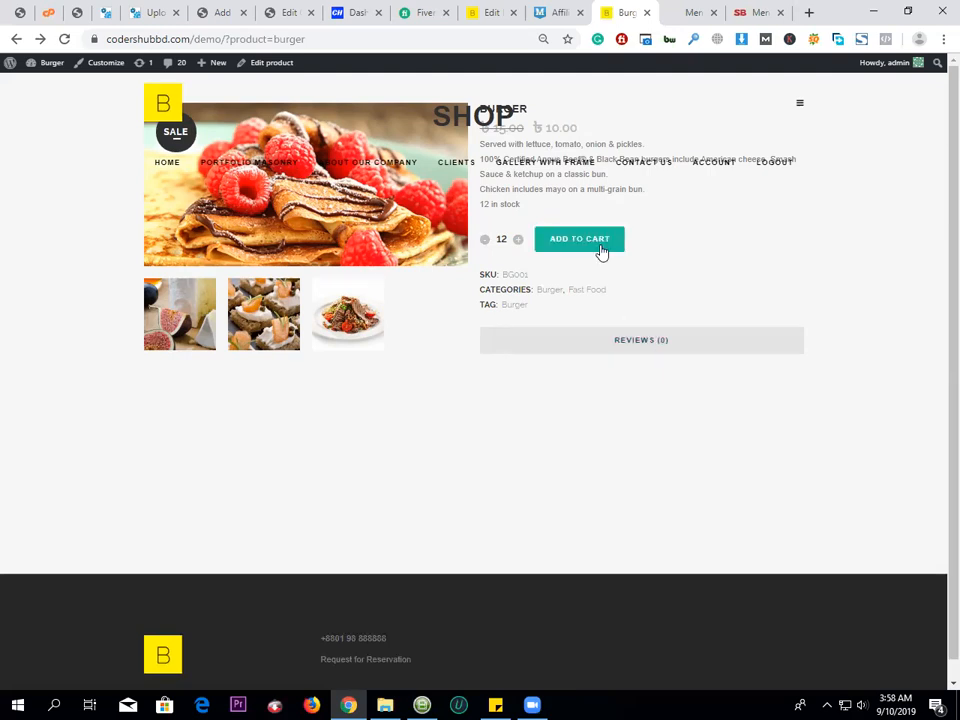
pyautogui.click(601, 250)
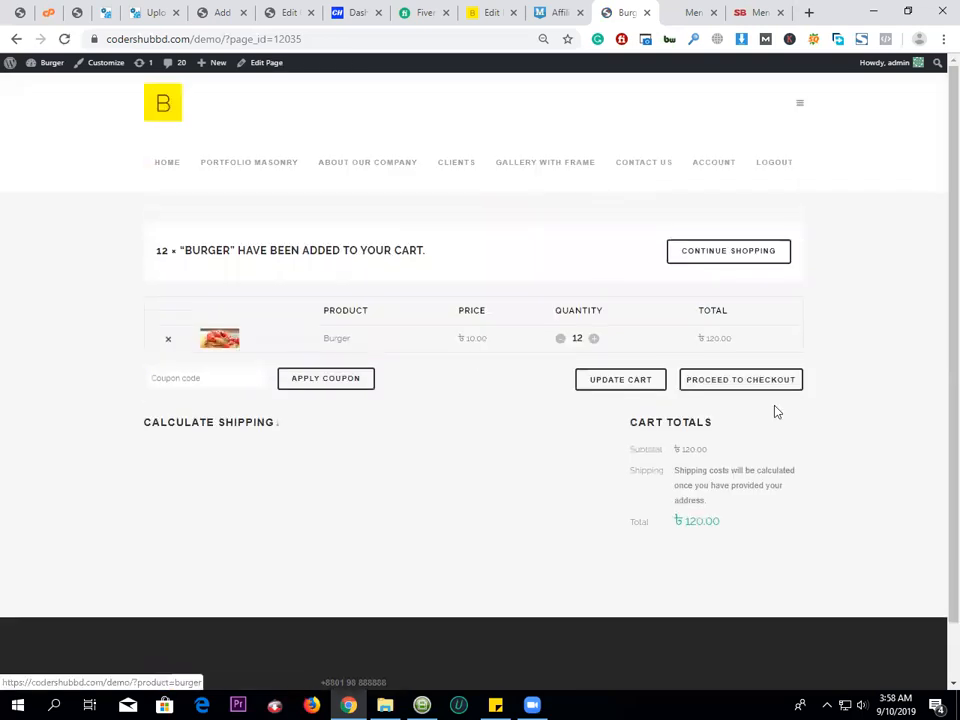
# - Proceed to checkout and look through the billing details form, order summary and payment method
pyautogui.click(789, 385)
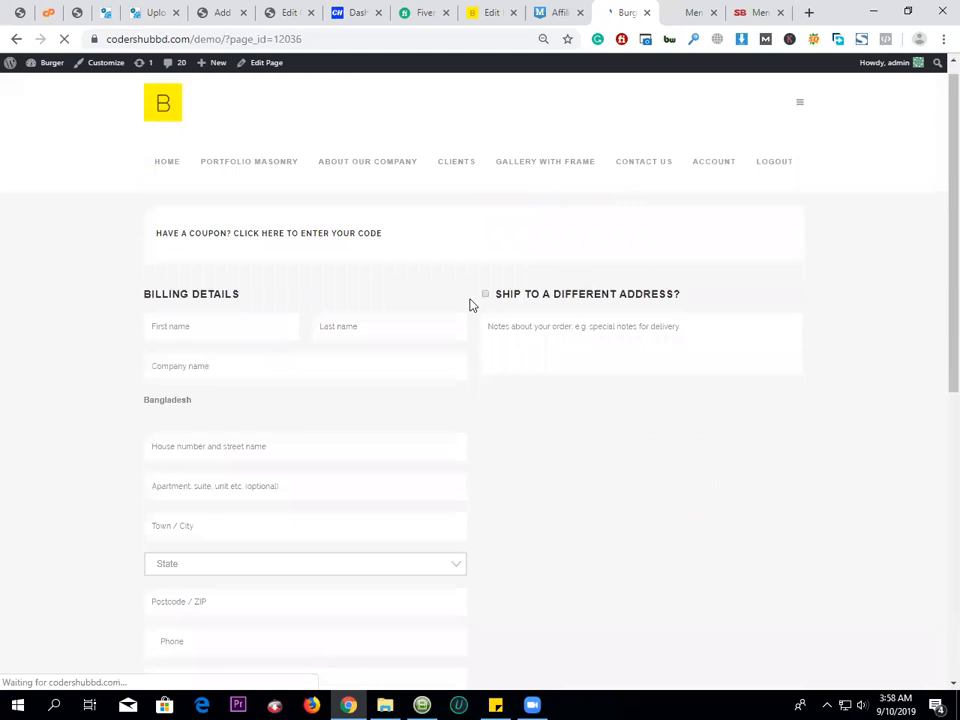
pyautogui.scroll(-1, 295, 270)
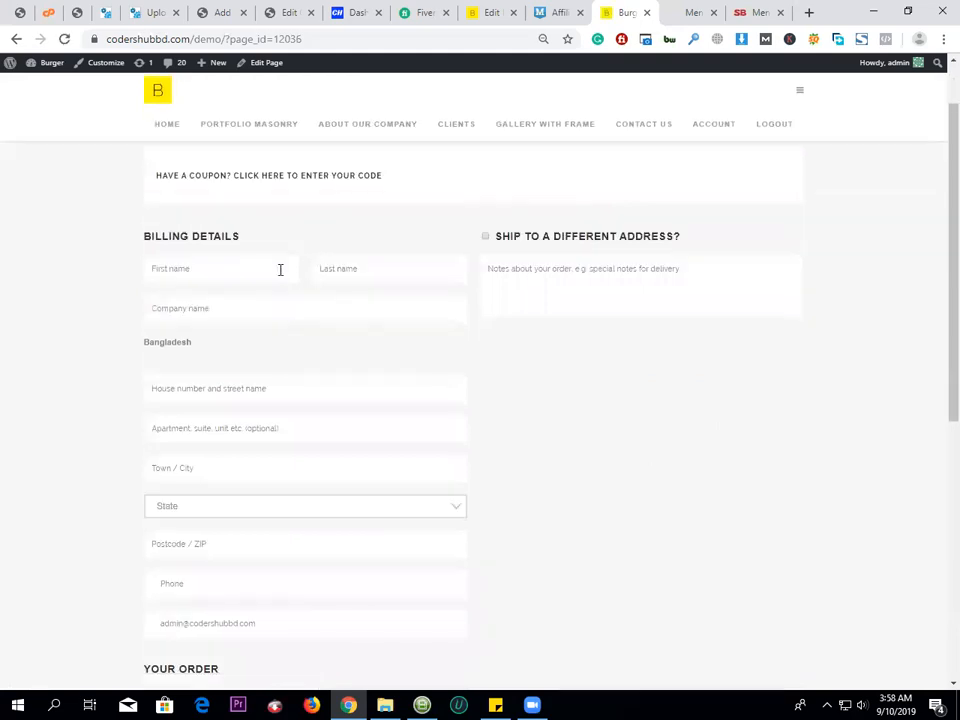
pyautogui.scroll(-1, 298, 328)
pyautogui.scroll(-3, 302, 332)
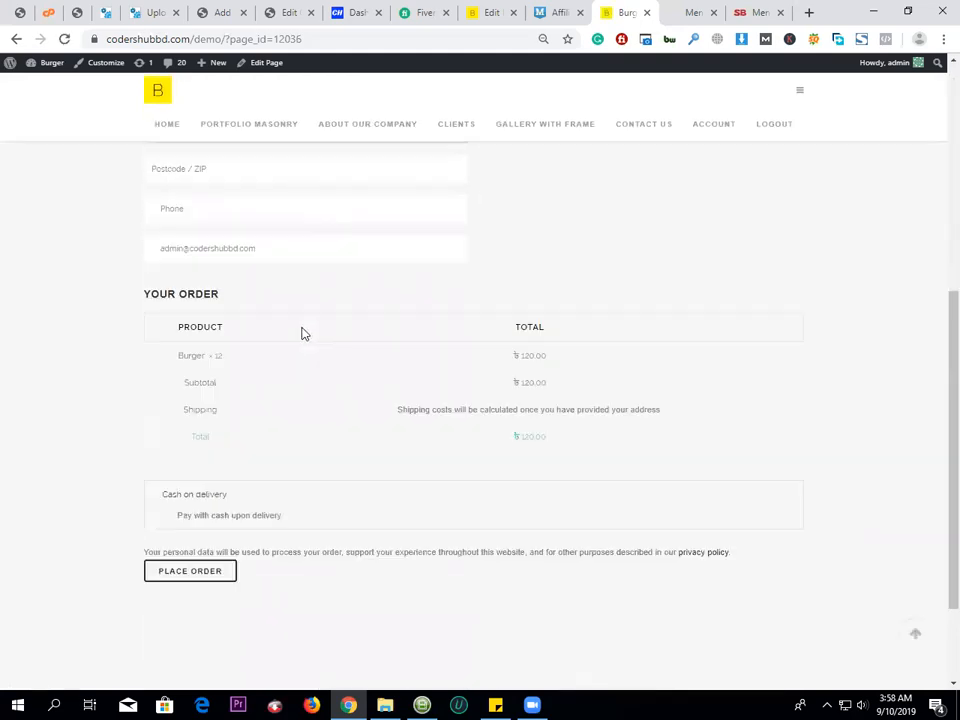
pyautogui.scroll(3, 276, 228)
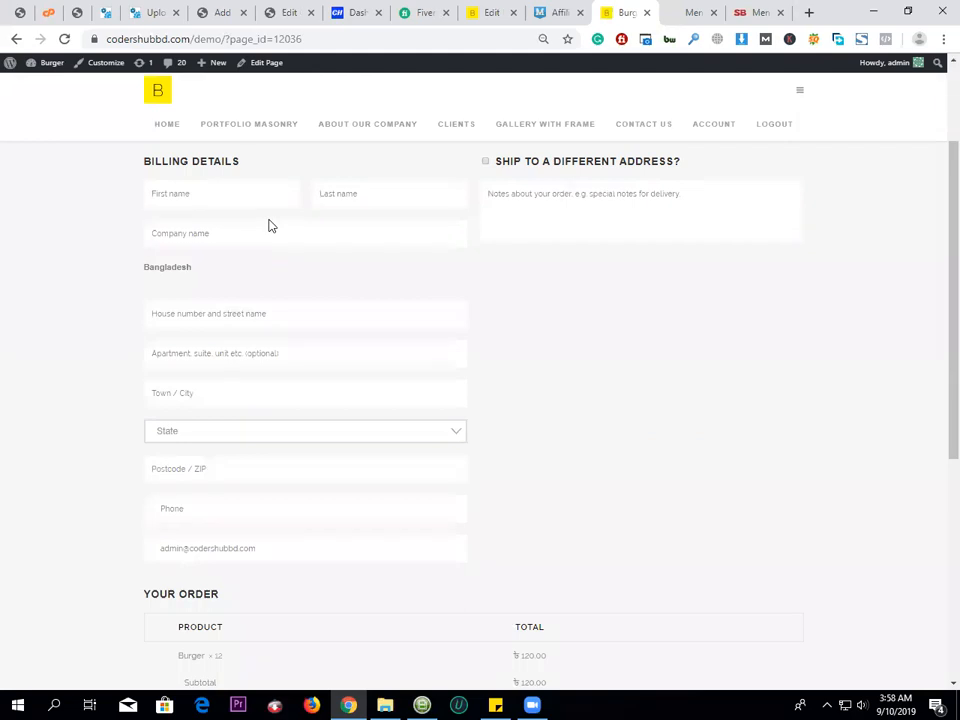
# - Enter the customer's first name and last name in the billing details and set the company name to codershubbd
pyautogui.write('manu')
pyautogui.write('f')
pyautogui.press('Tab')
pyautogui.write('m')
pyautogui.write('ua')
pyautogui.write('an')
pyautogui.press('Tab')
pyautogui.write('codershubbd')
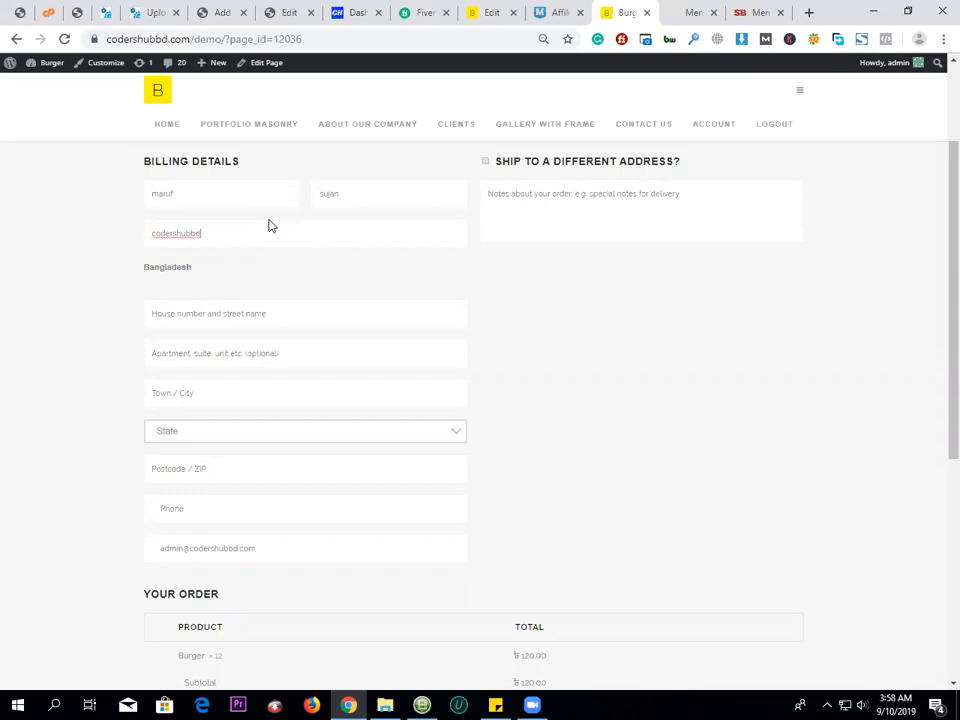
# - Enter the billing street address and try to submit the checkout form
pyautogui.press('Tab')
pyautogui.write('manikganj')
pyautogui.press('Return')
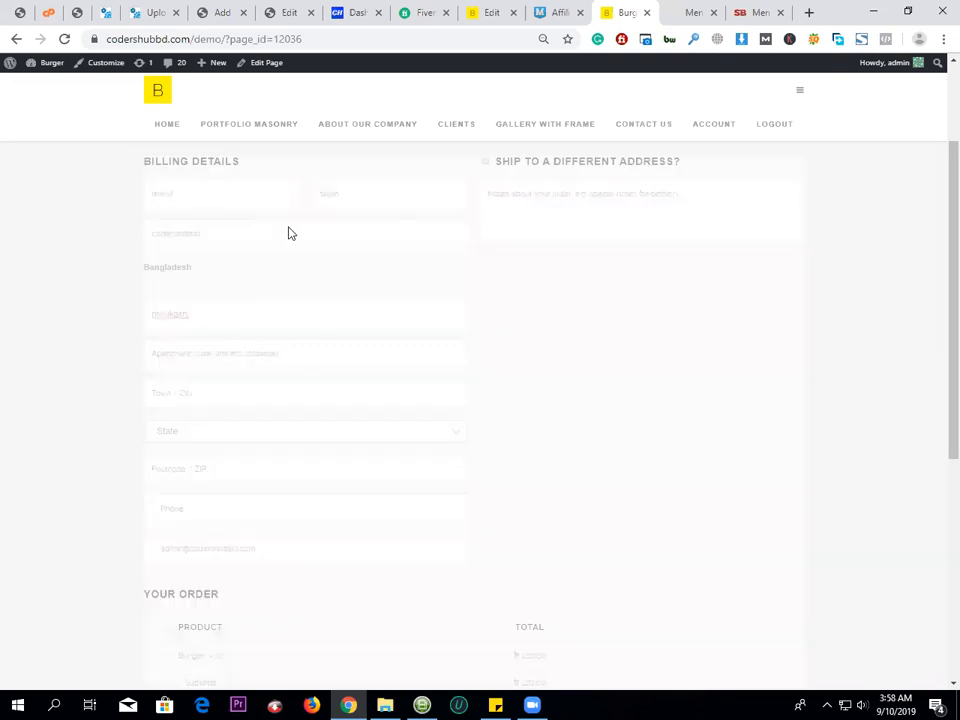
pyautogui.scroll(2, 366, 411)
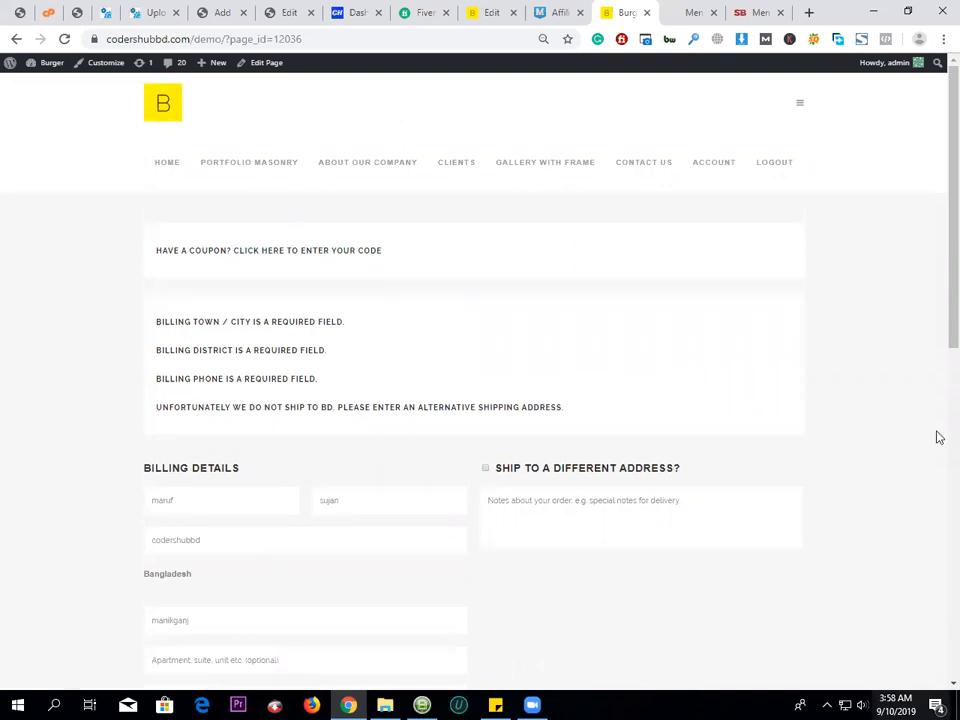
# - Copy the code of the 30 percent discount coupon from the WooCommerce coupons list and return to the checkout page
pyautogui.click(500, 11)
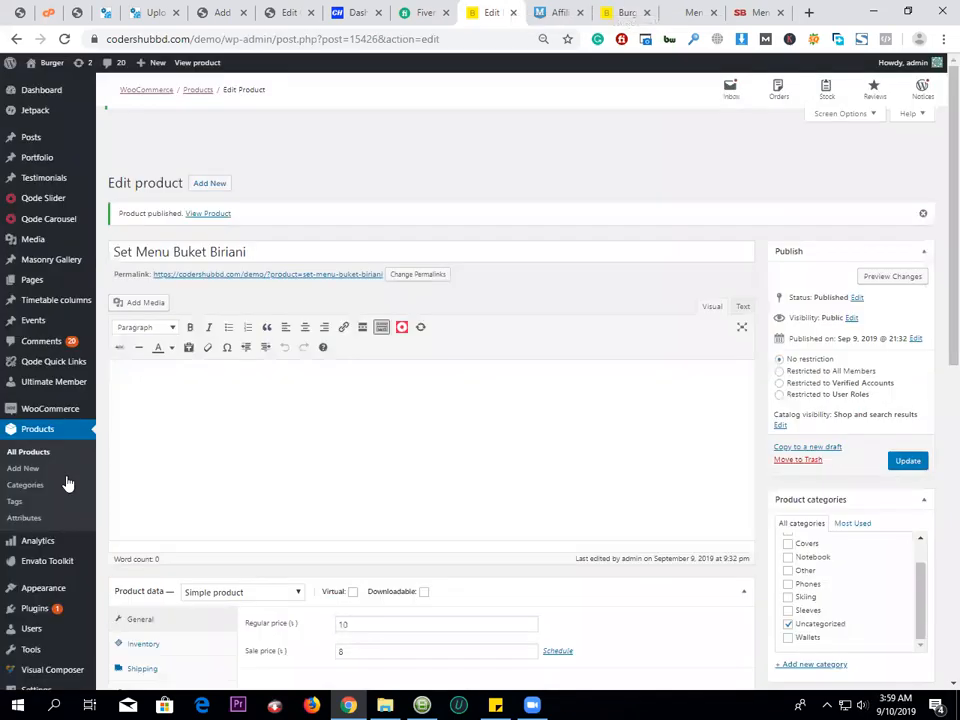
pyautogui.moveTo(81, 413)
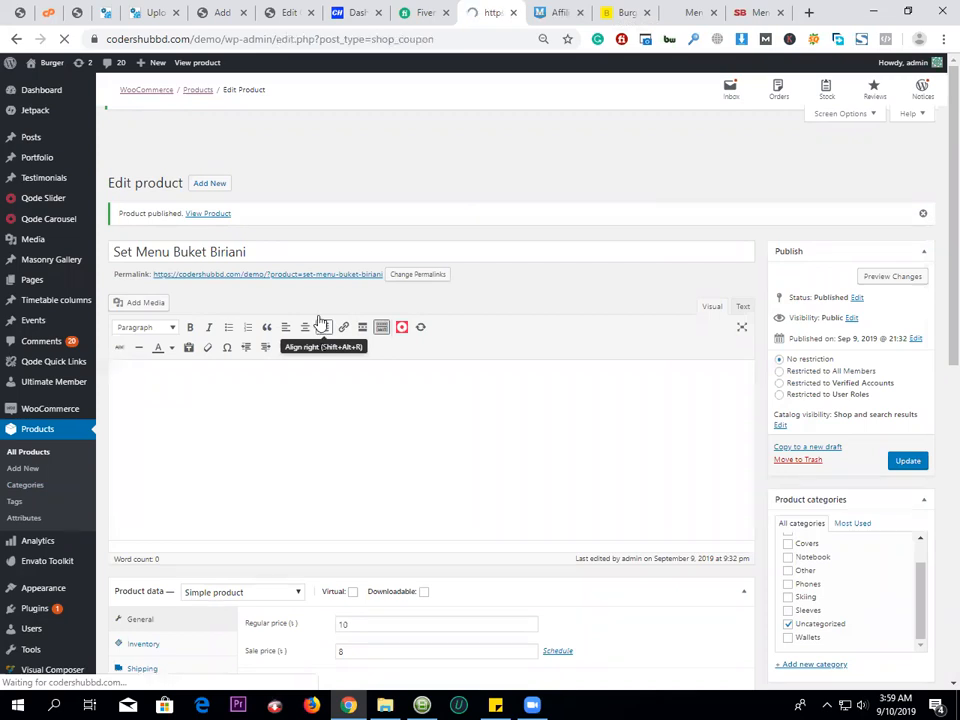
pyautogui.click(622, 10)
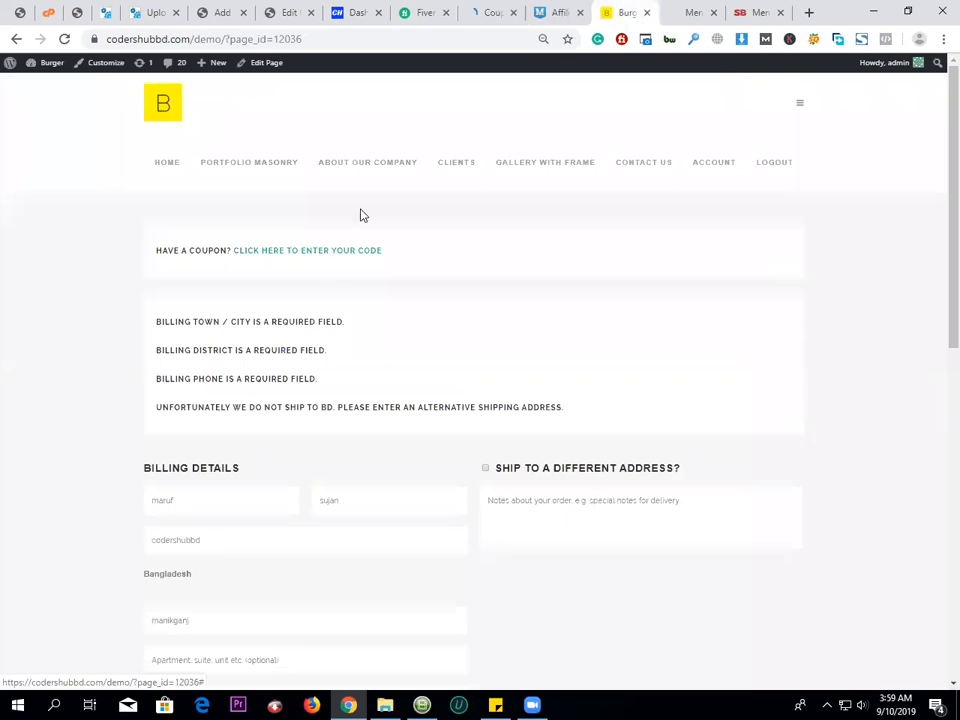
pyautogui.click(486, 12)
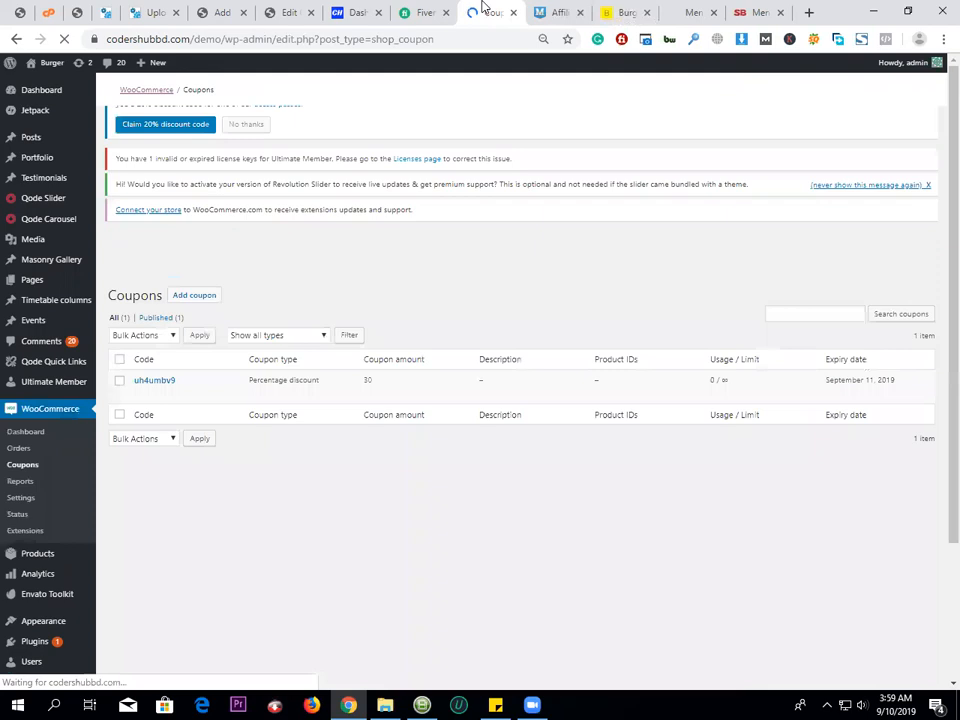
pyautogui.moveTo(182, 267); pyautogui.dragTo(136, 265)
pyautogui.rightClick(141, 266)
pyautogui.click(240, 404)
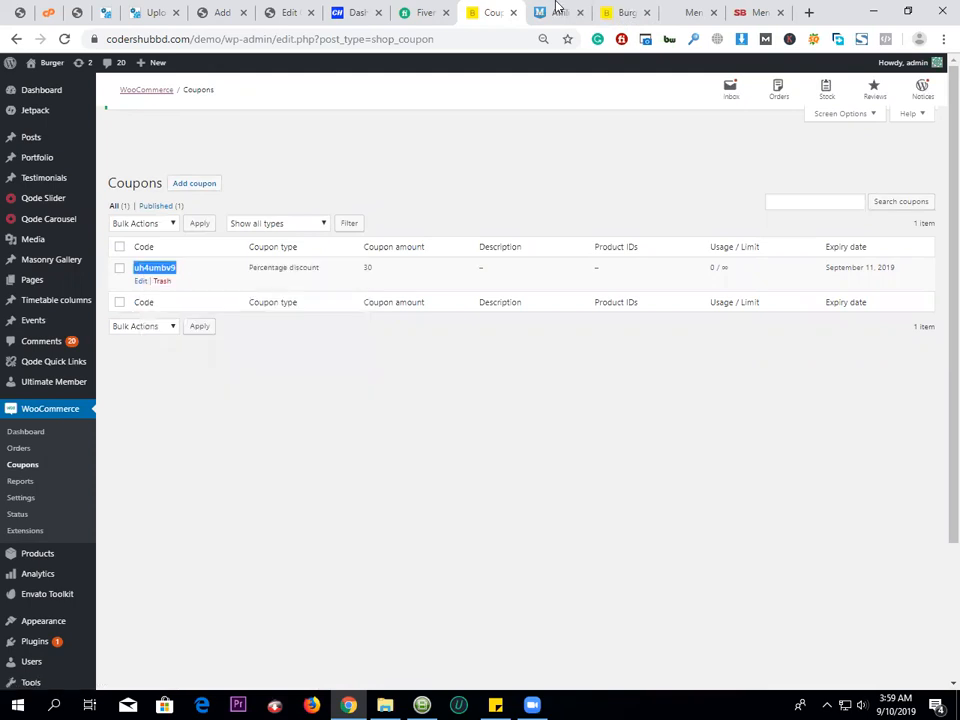
pyautogui.hotkey('ctrl', 'Tab')
pyautogui.hotkey('ctrl', 'Tab')
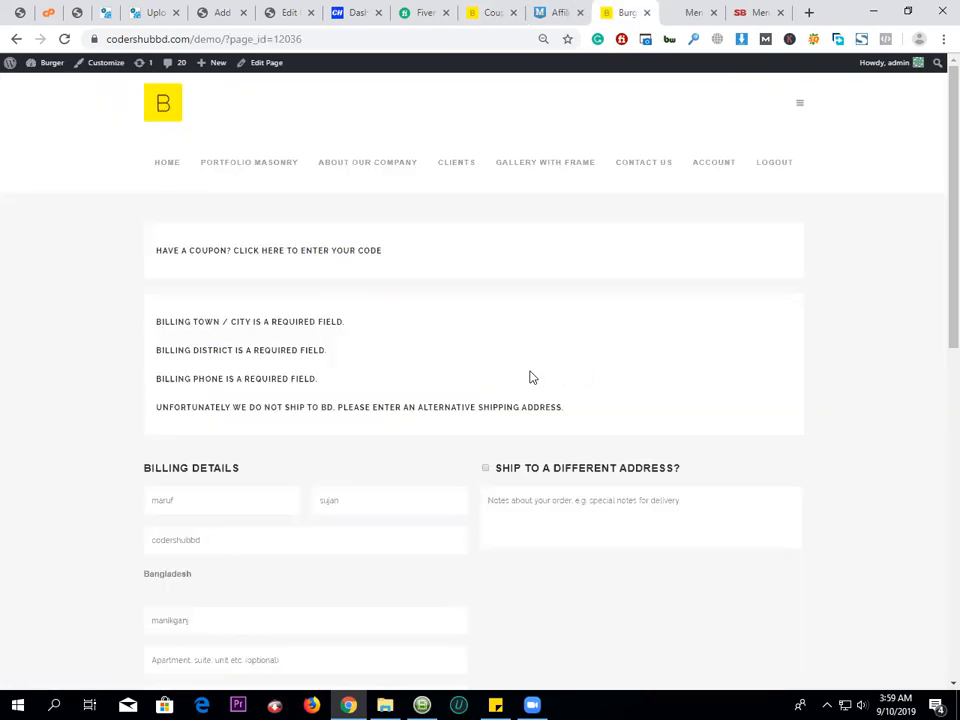
# - Fill in the billing town or city from the saved address suggestion and choose the customer's district as the state
pyautogui.scroll(-5, 238, 389)
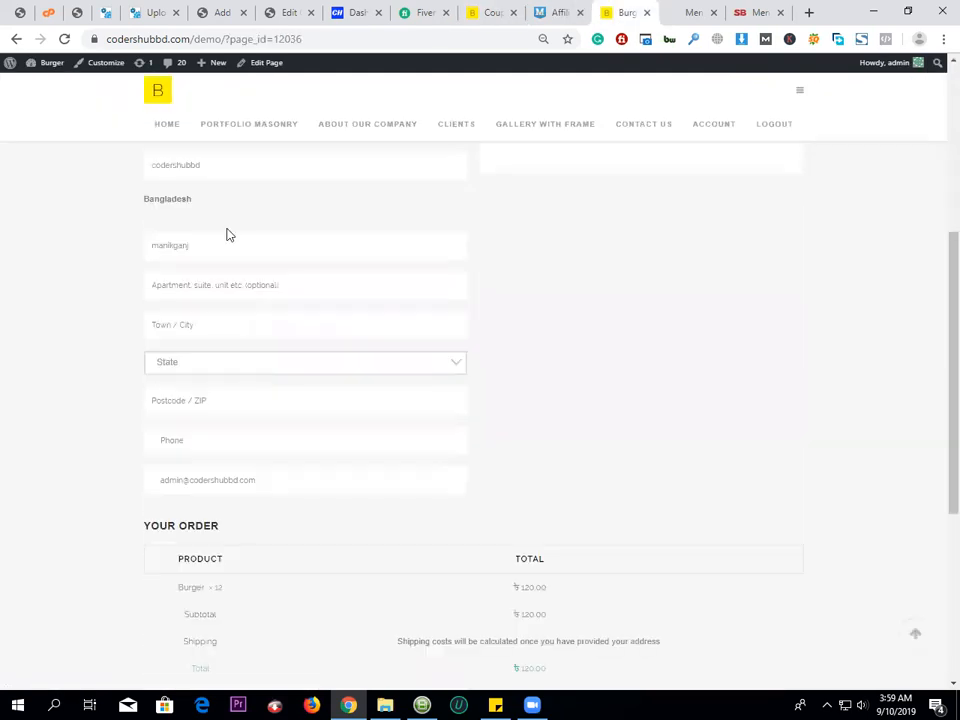
pyautogui.click(212, 280)
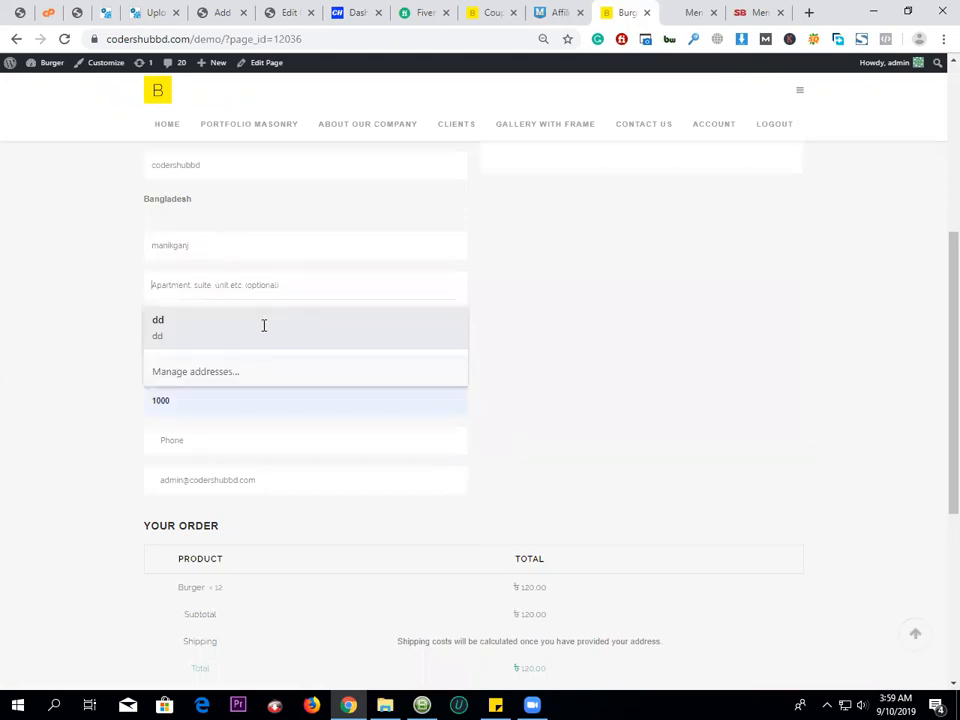
pyautogui.press('Tab')
pyautogui.click(294, 378)
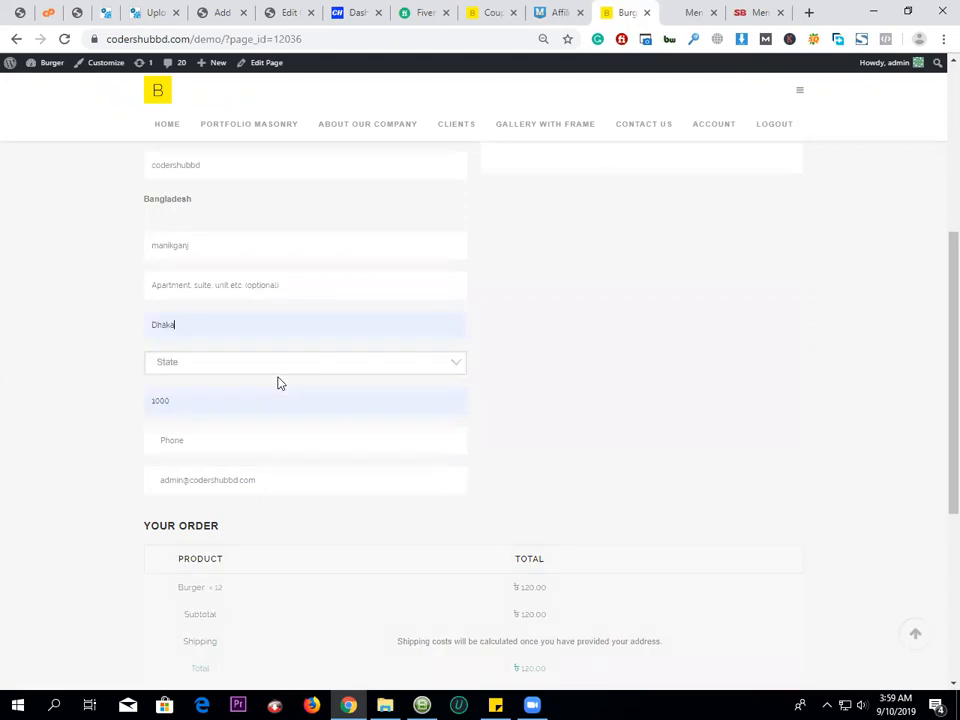
pyautogui.scroll(-5, 232, 490)
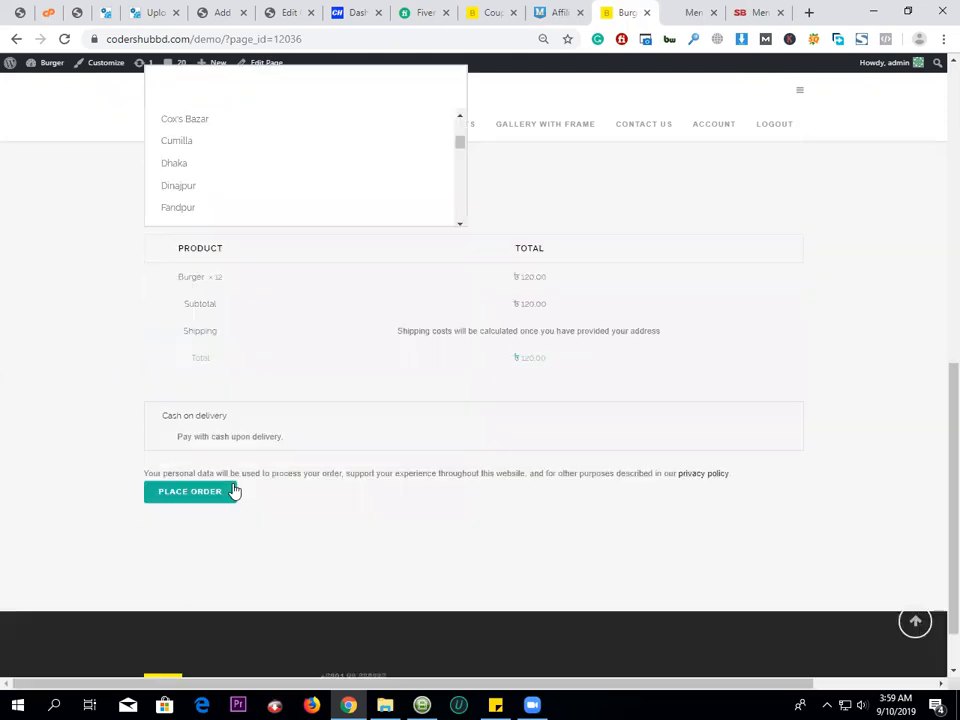
pyautogui.write('ma')
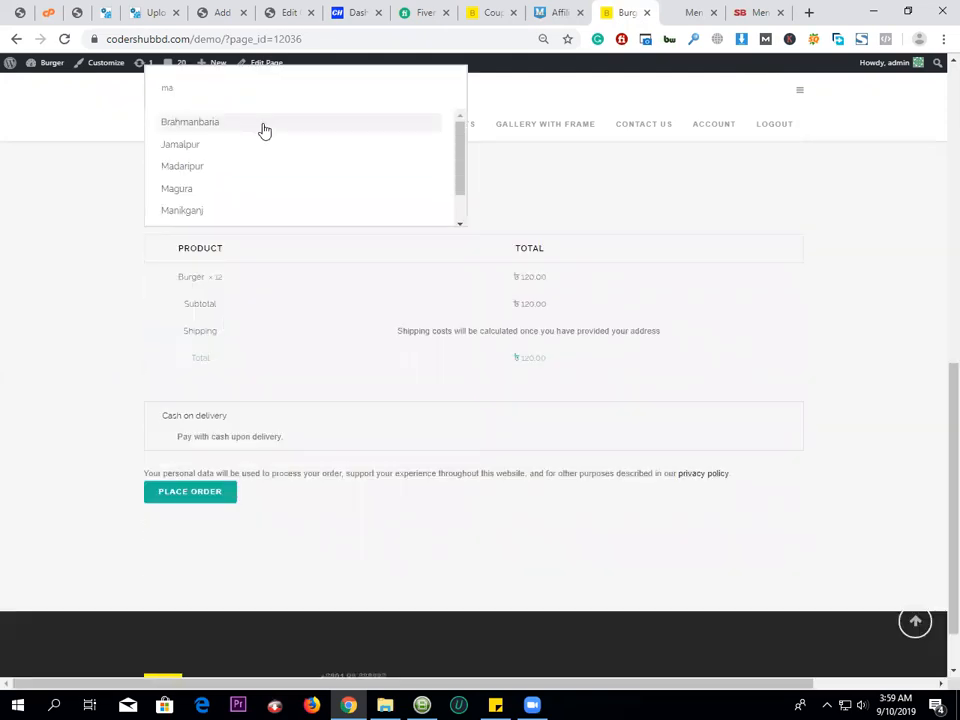
pyautogui.click(232, 211)
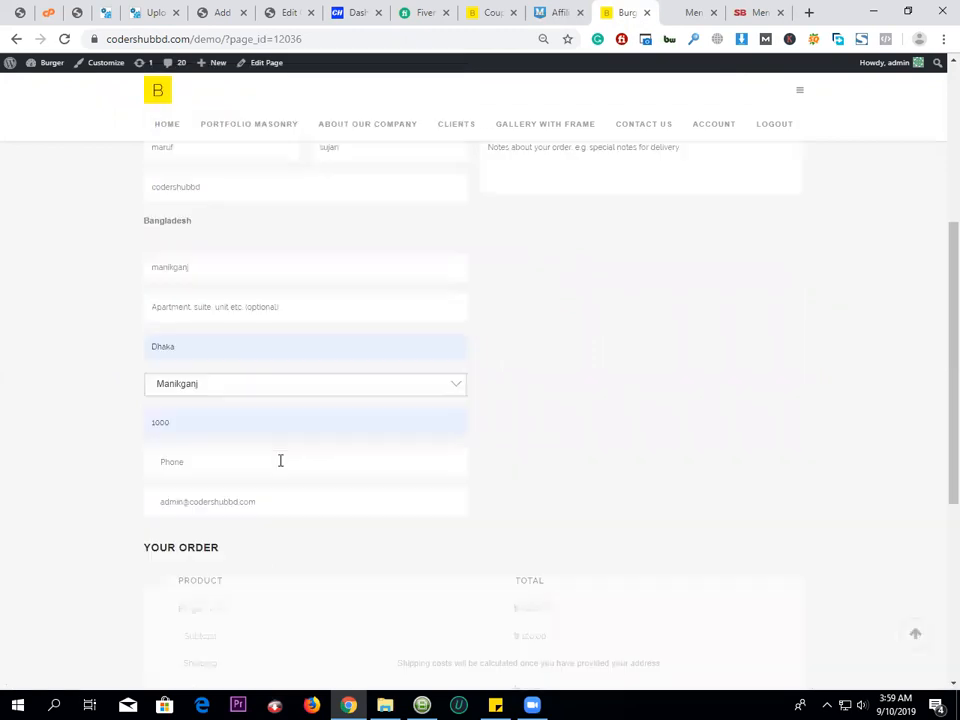
# - Replace the billing postcode with the customer's own and fill in the phone number from the saved suggestion
pyautogui.click(158, 420)
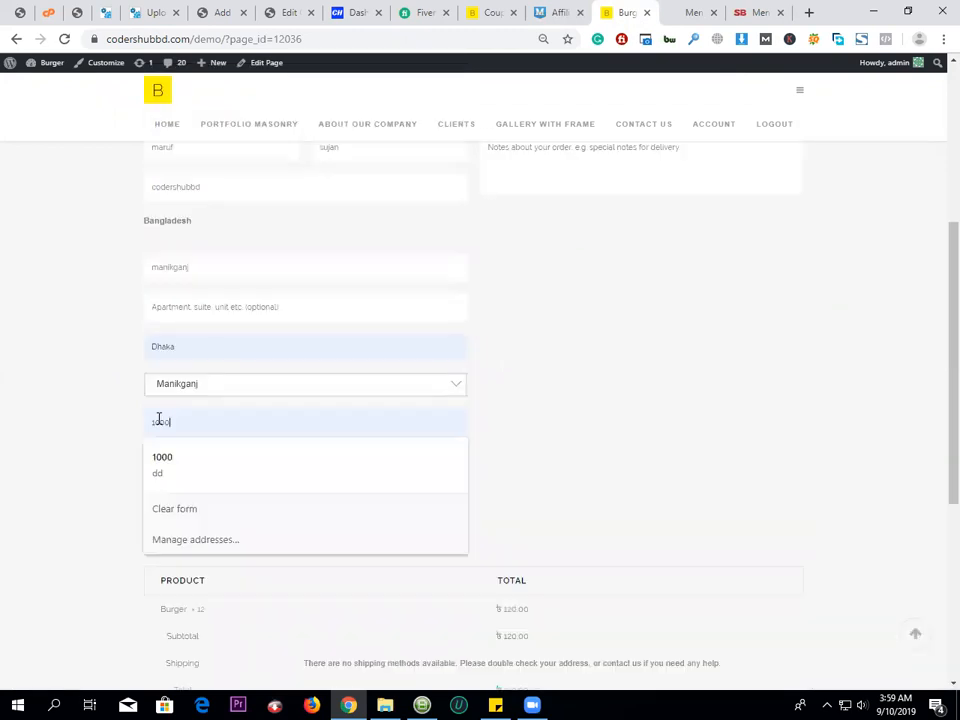
pyautogui.hotkey('shift', 'Left')
pyautogui.hotkey('shift', 'Left')
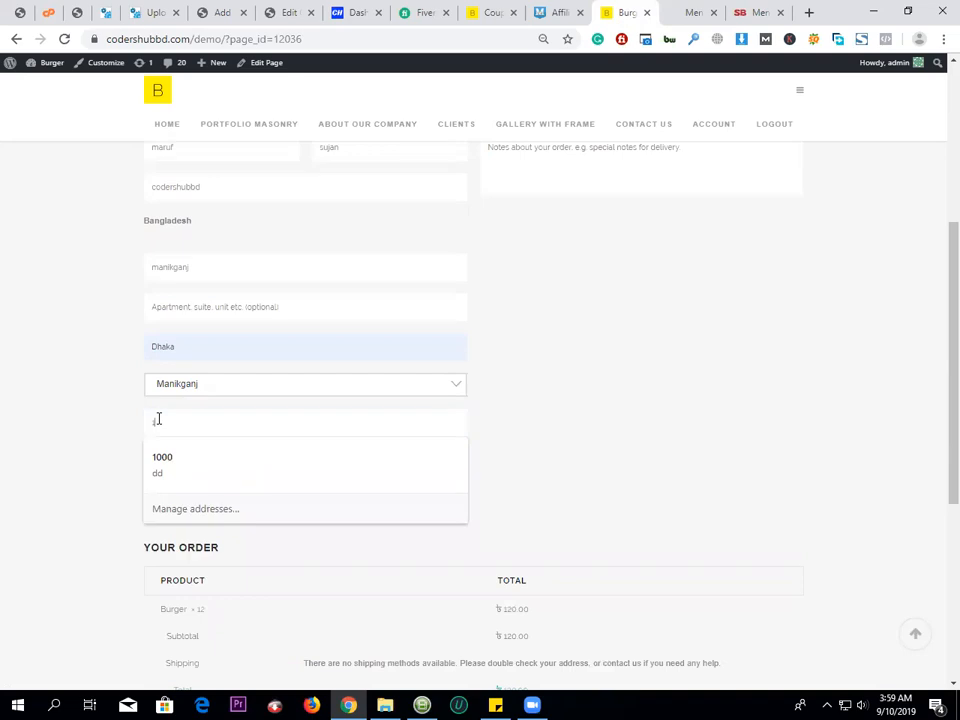
pyautogui.write('800')
pyautogui.click(158, 474)
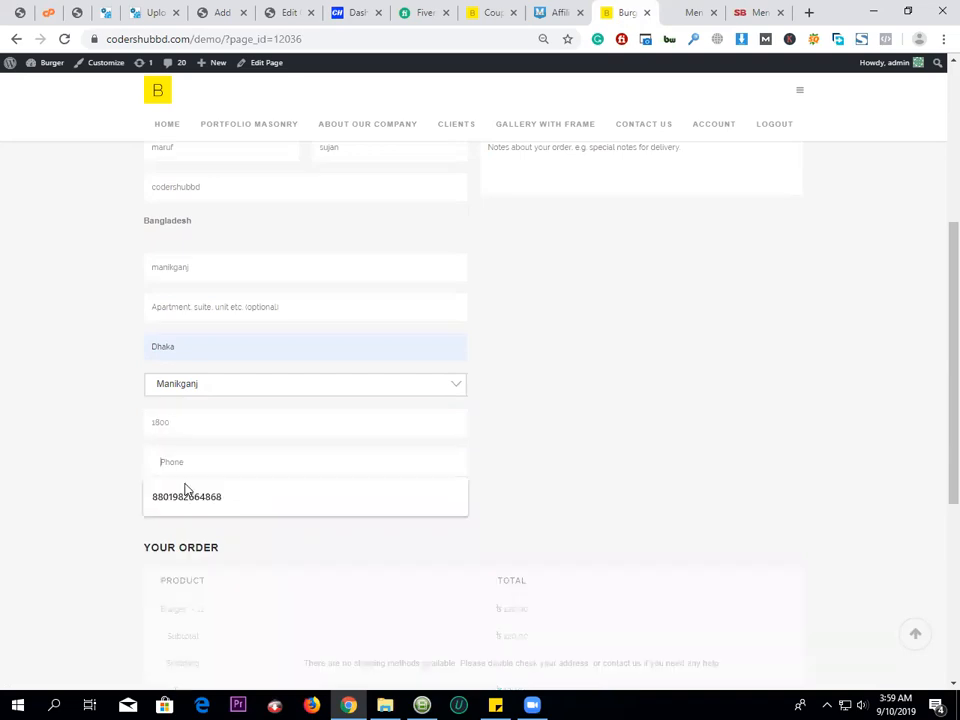
pyautogui.click(191, 495)
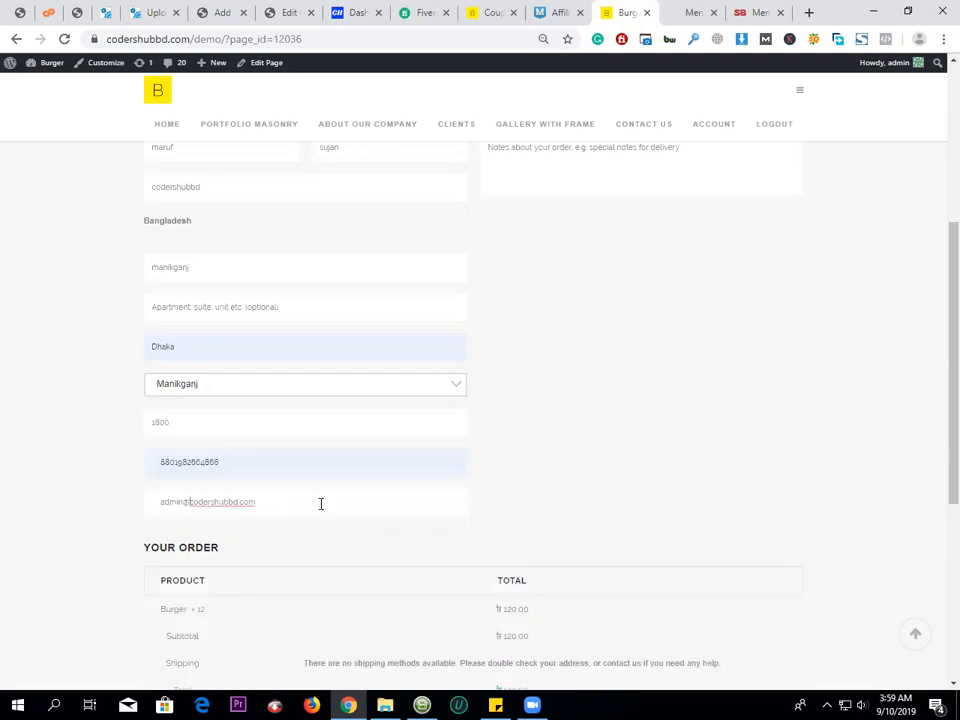
# - Apply the copied coupon code to the order on the checkout page
pyautogui.scroll(-3, 310, 500)
pyautogui.scroll(-5, 381, 514)
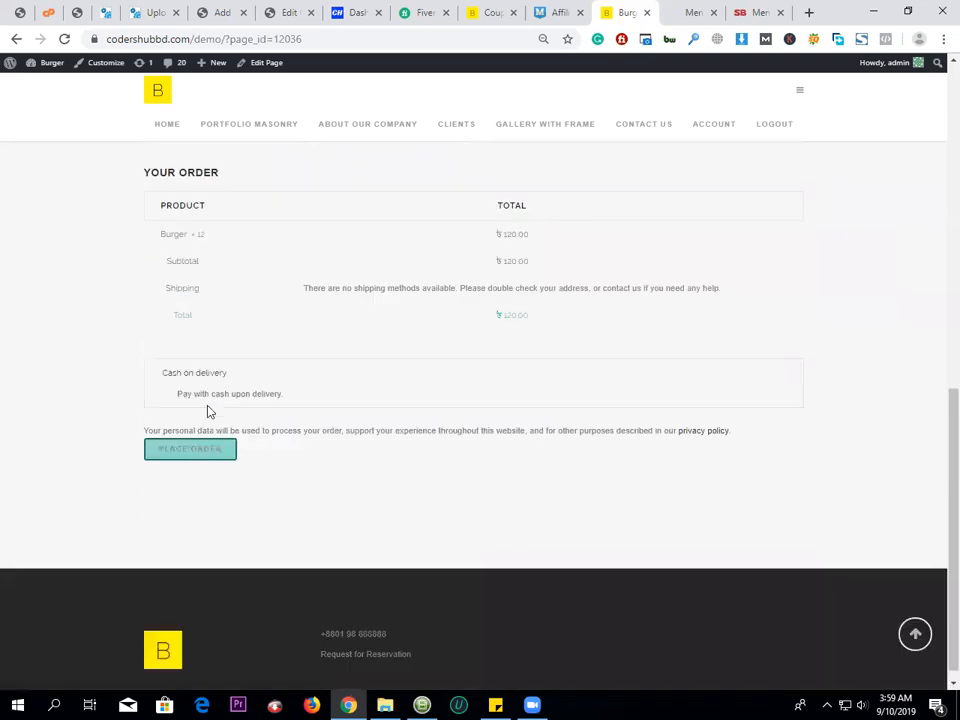
pyautogui.scroll(1, 382, 386)
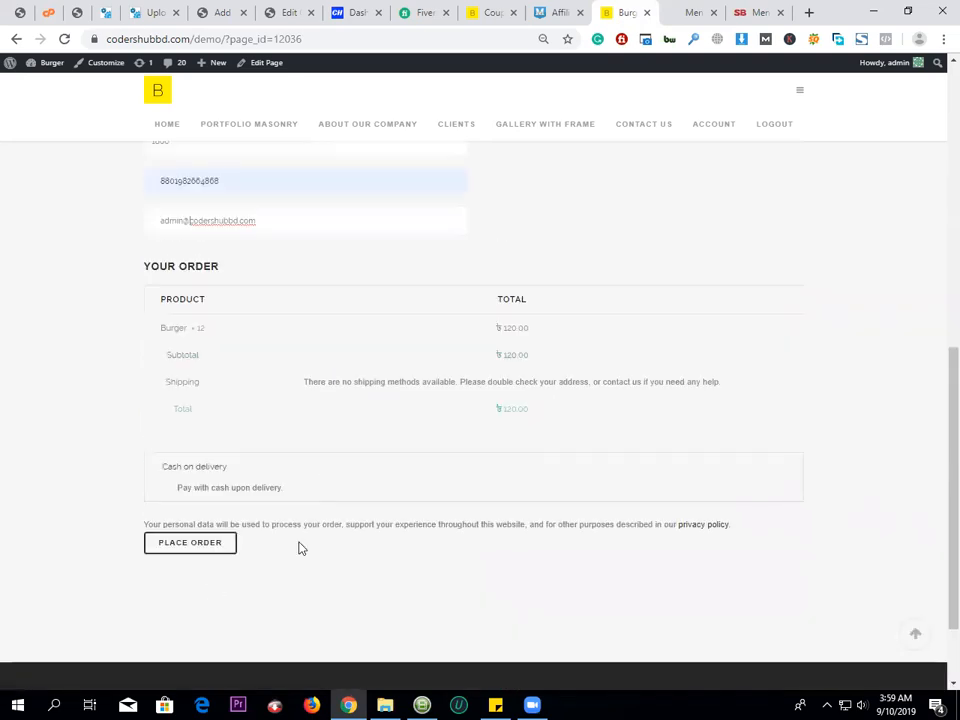
pyautogui.scroll(1, 380, 430)
pyautogui.scroll(10, 330, 350)
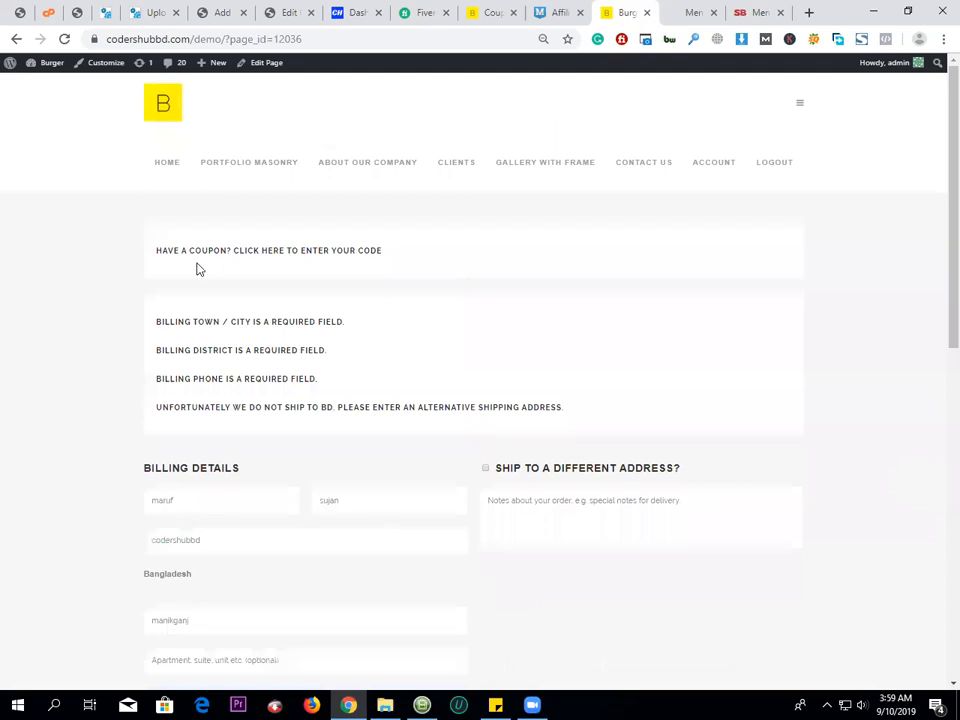
pyautogui.click(281, 257)
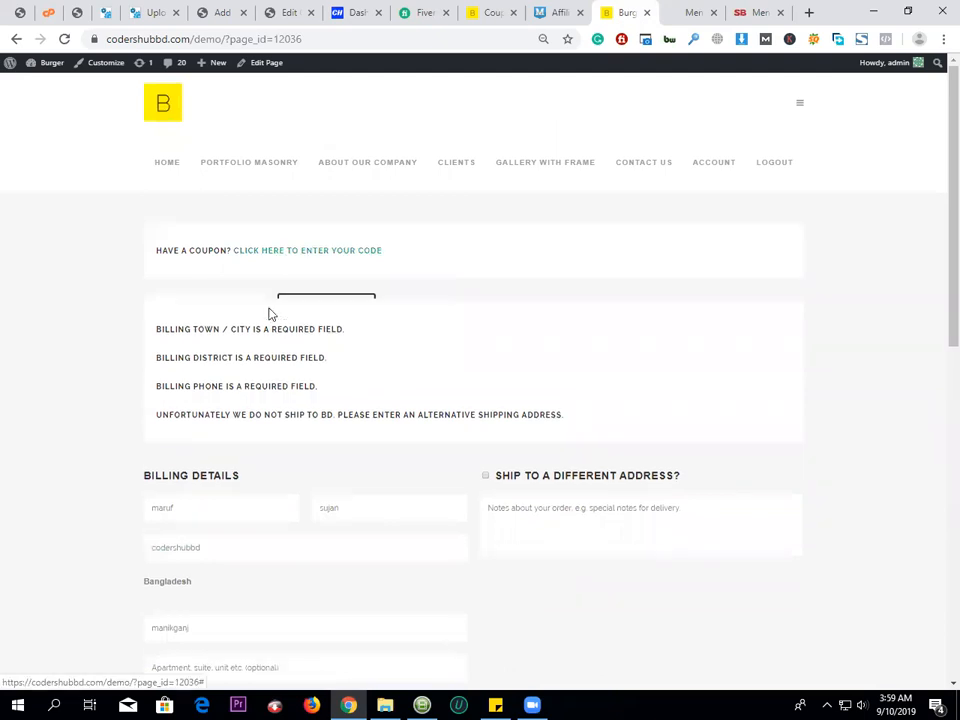
pyautogui.write('dhuamhng')
pyautogui.click(354, 313)
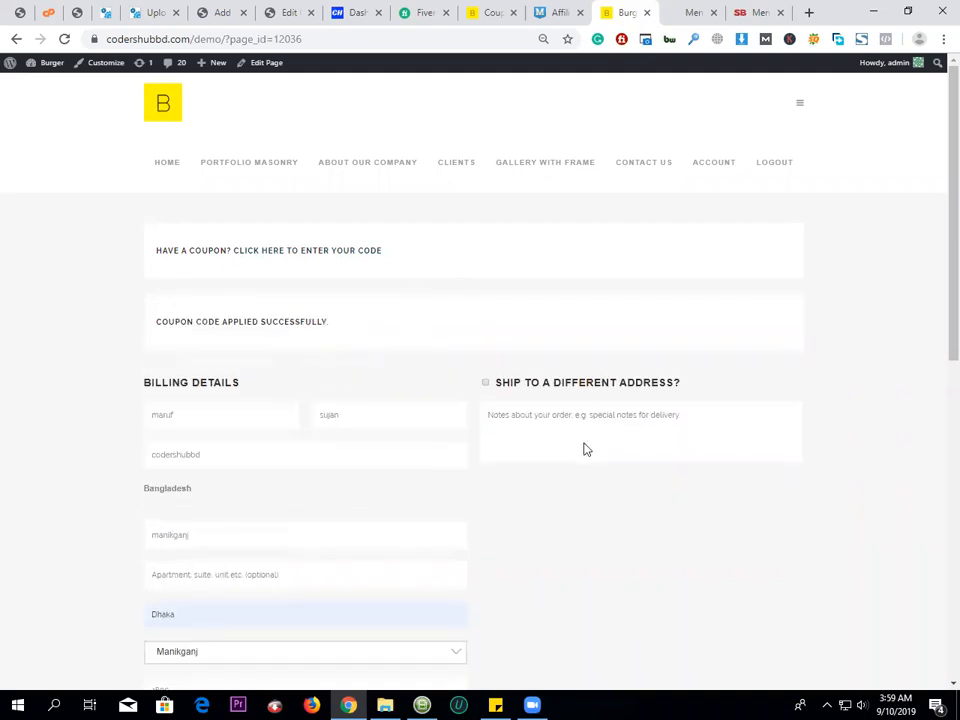
# - Examine the order summary's Burger price, coupon discount, shipping line and total
pyautogui.scroll(-5, 578, 450)
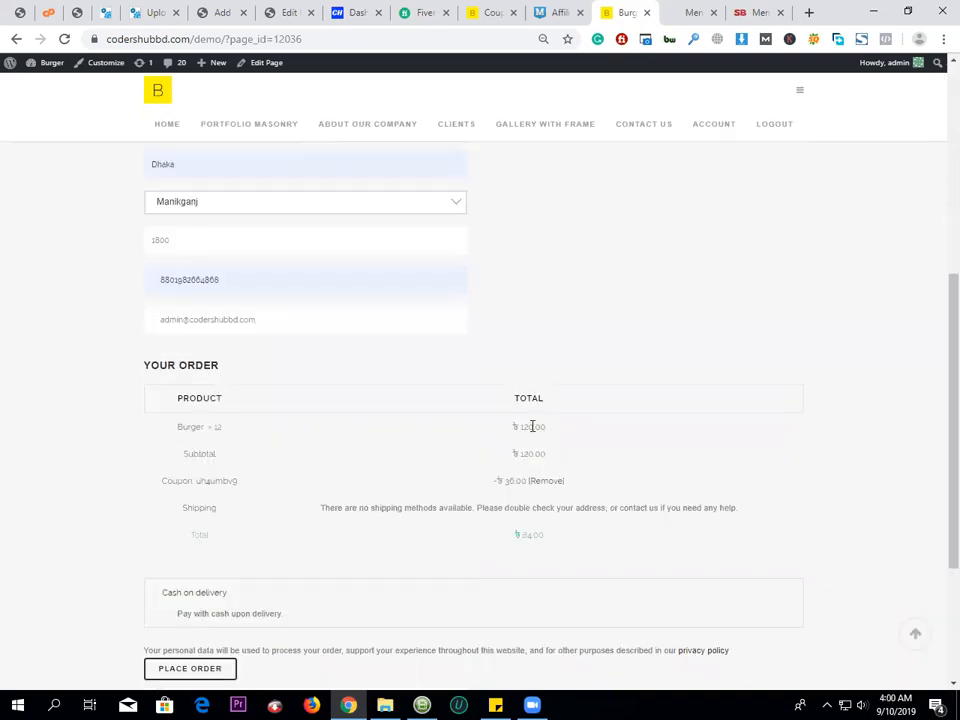
pyautogui.moveTo(525, 427); pyautogui.dragTo(549, 422)
pyautogui.click(533, 429)
pyautogui.moveTo(195, 480); pyautogui.dragTo(227, 480)
pyautogui.moveTo(503, 481); pyautogui.dragTo(540, 484)
pyautogui.click(647, 484)
pyautogui.scroll(-3, 568, 527)
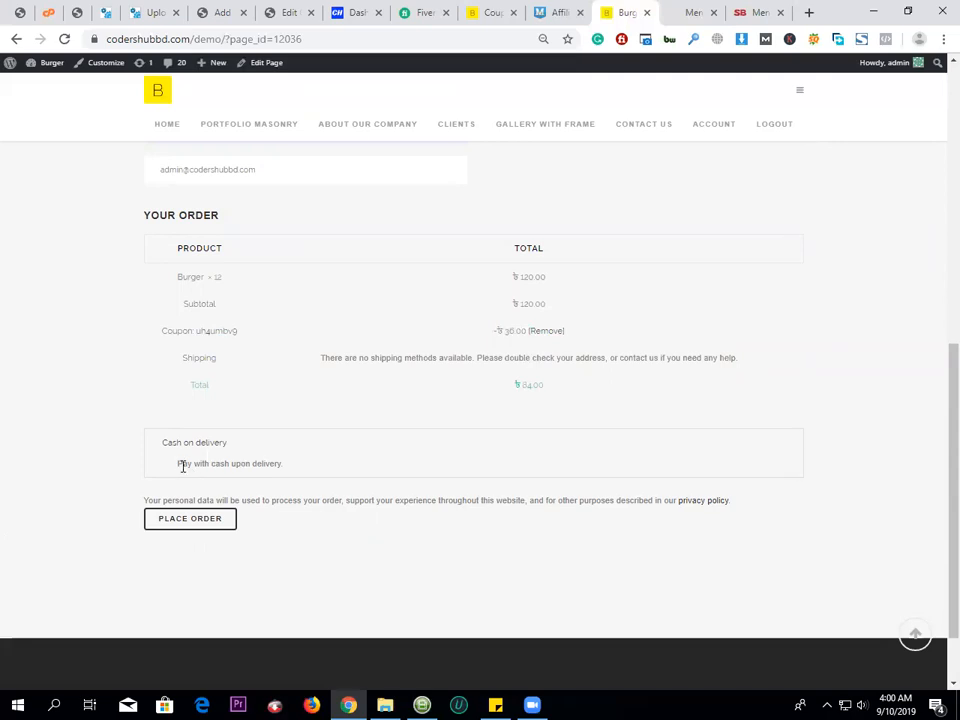
# - Try to place the order with cash on delivery and read the notice above the billing details
pyautogui.moveTo(178, 463); pyautogui.dragTo(210, 464)
pyautogui.click(306, 482)
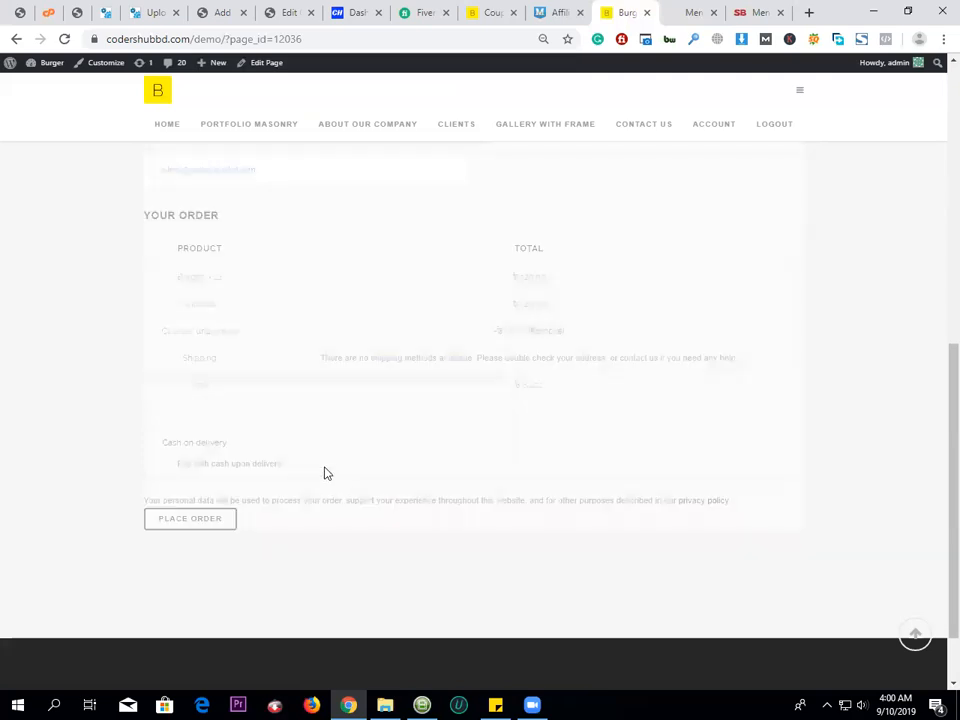
pyautogui.scroll(3, 191, 454)
pyautogui.scroll(-4, 491, 388)
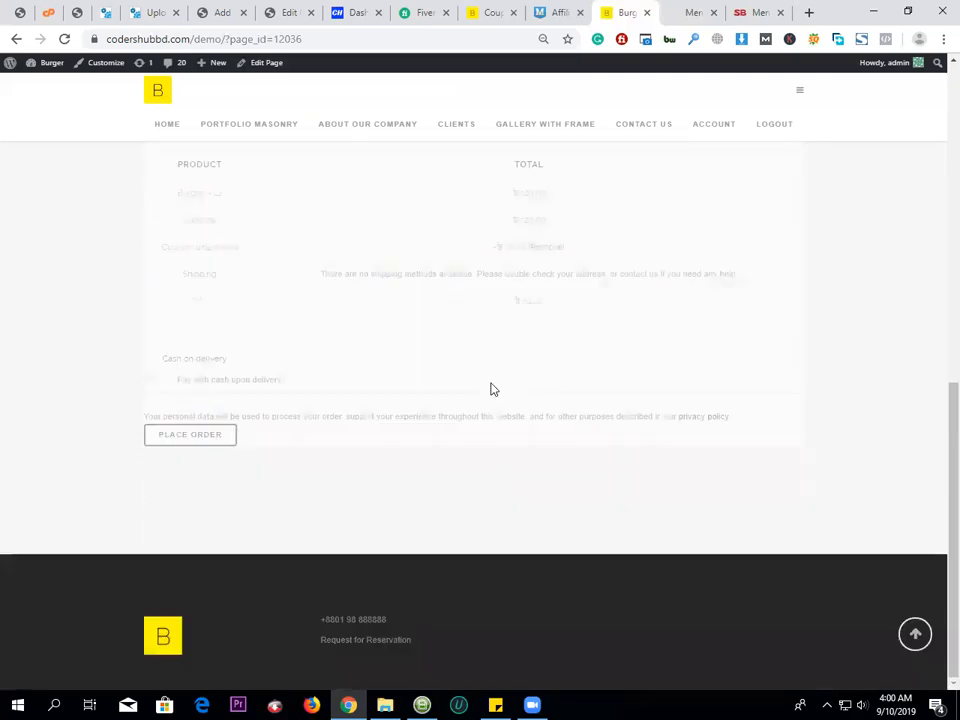
pyautogui.scroll(10, 491, 388)
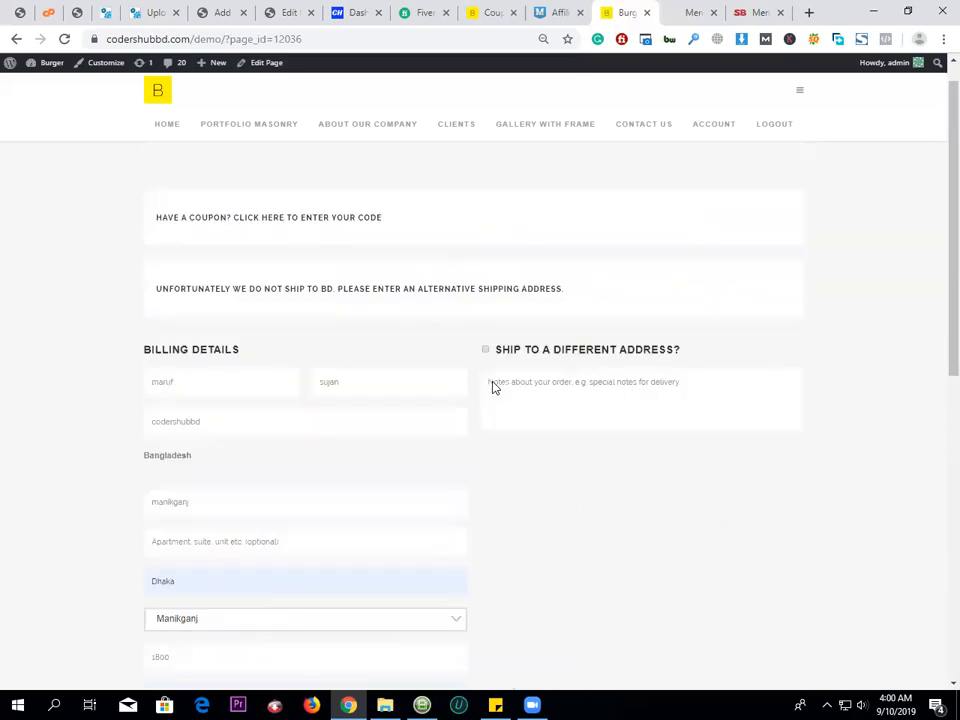
pyautogui.scroll(1, 492, 387)
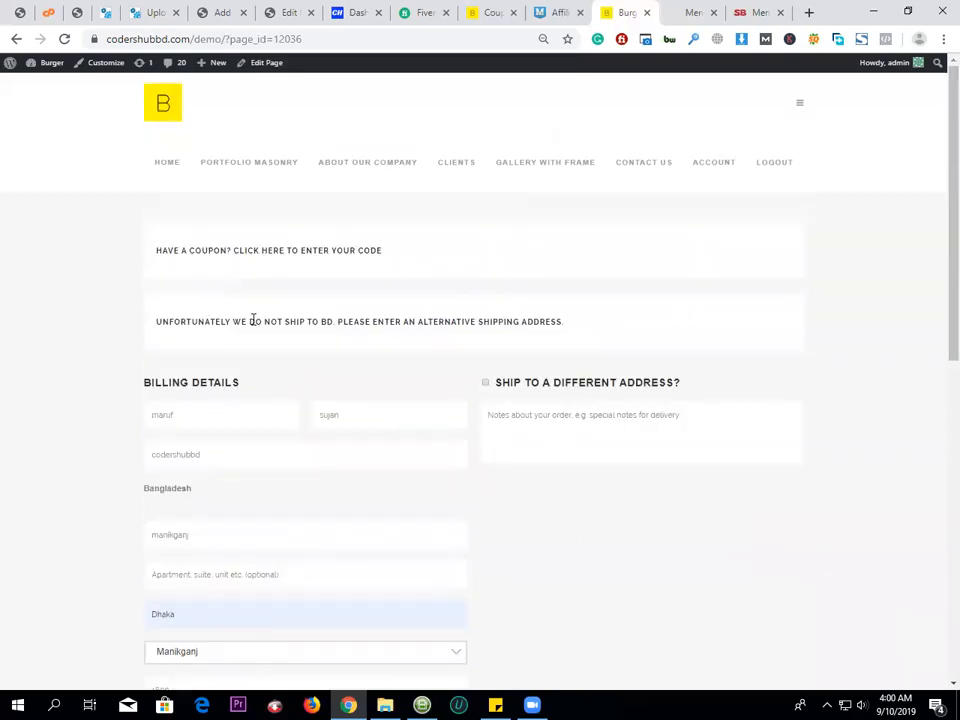
# - Enable shipping to a different address and look through the added shipping fields beside the billing details
pyautogui.click(488, 385)
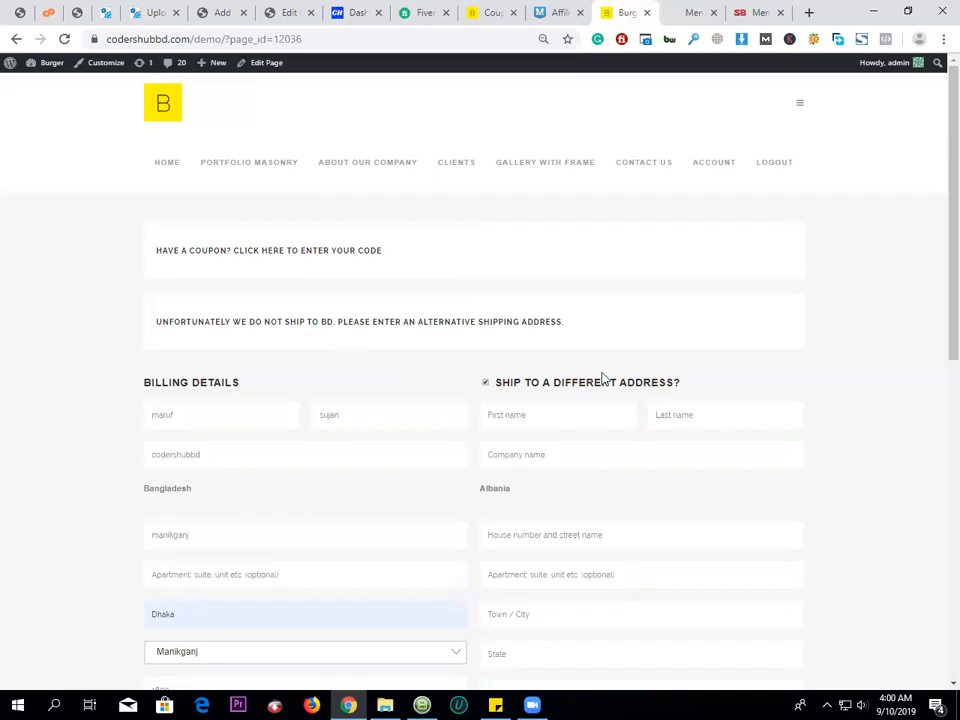
pyautogui.scroll(-3, 431, 426)
pyautogui.scroll(-4, 404, 430)
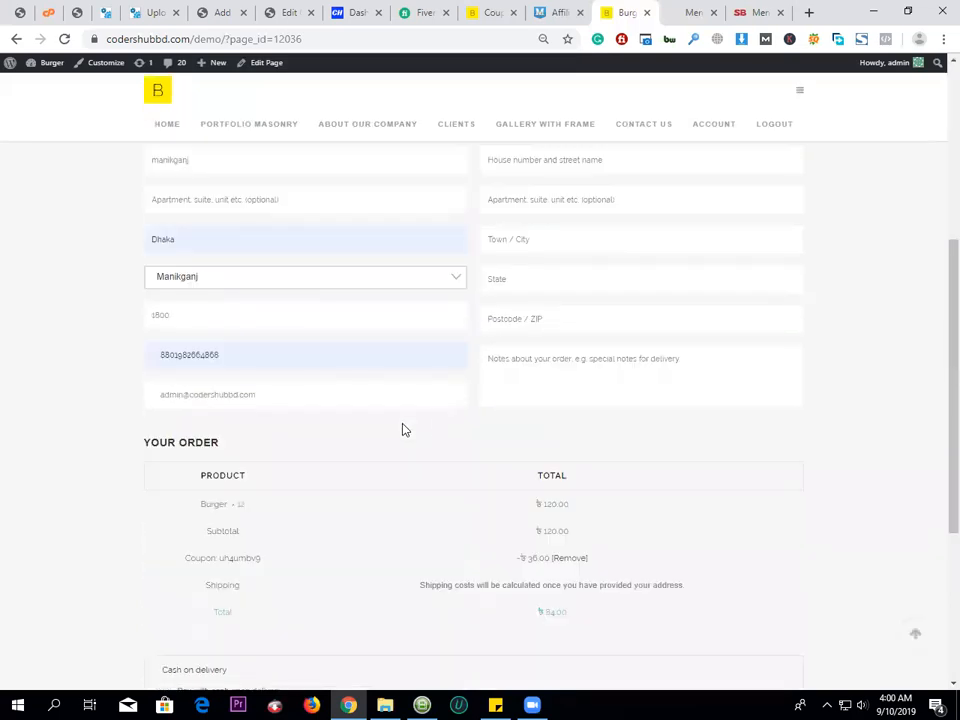
pyautogui.scroll(3, 404, 430)
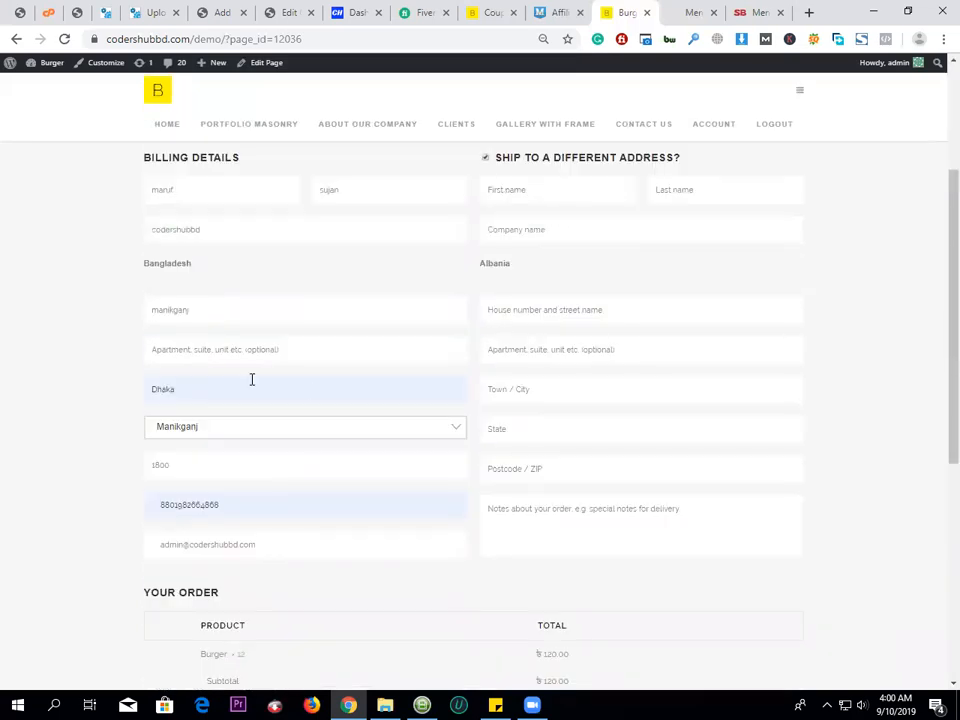
pyautogui.scroll(-3, 266, 467)
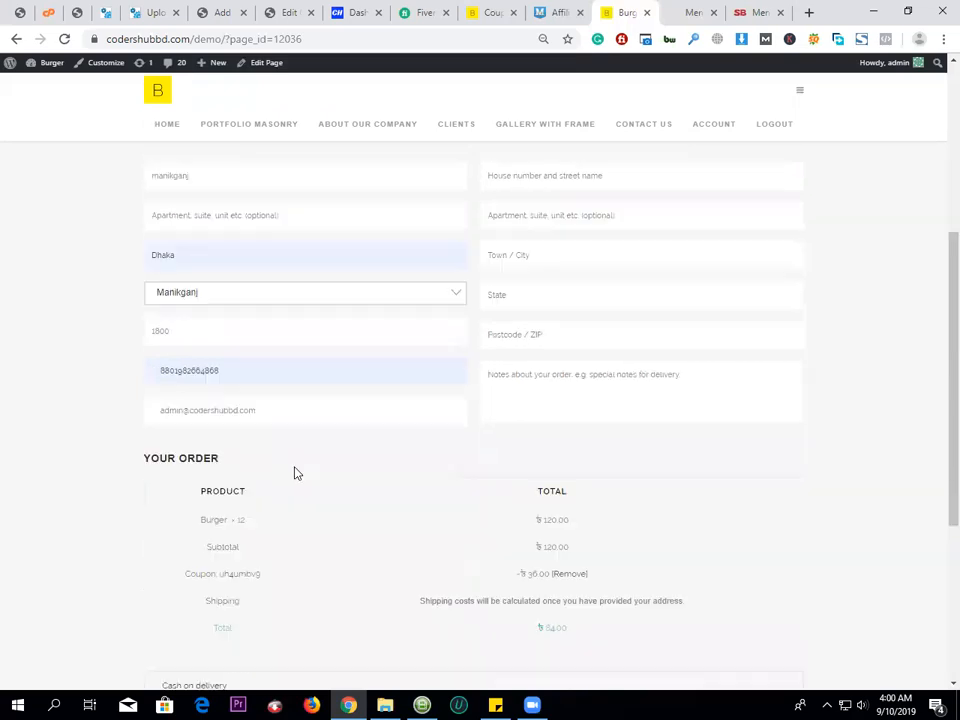
pyautogui.scroll(4, 295, 473)
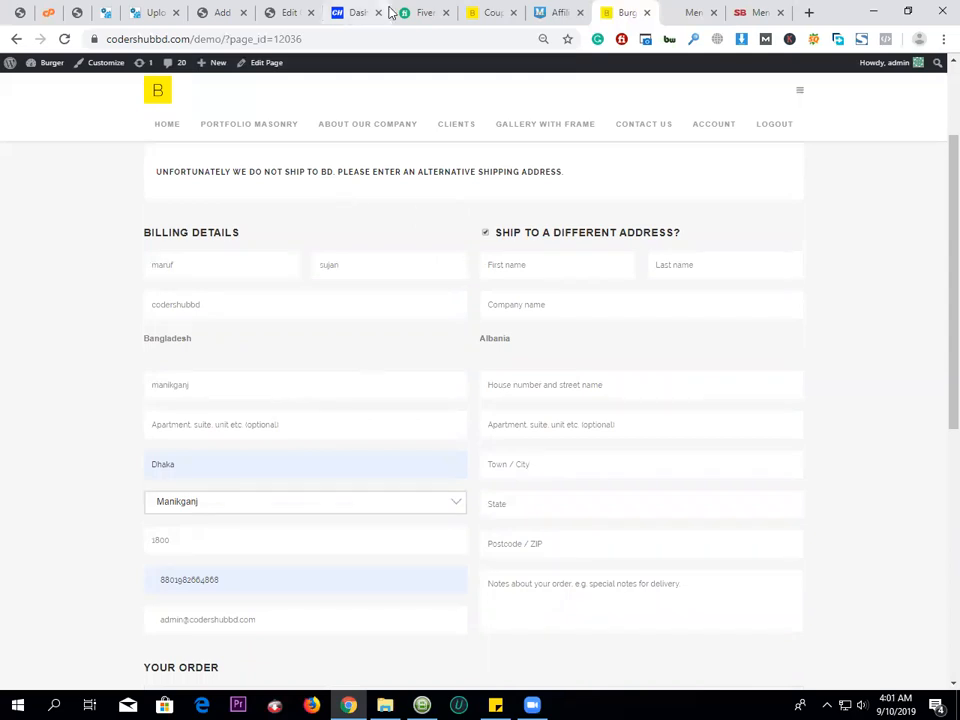
# - Open the store's WooCommerce general settings at the selling and shipping location options
pyautogui.click(477, 8)
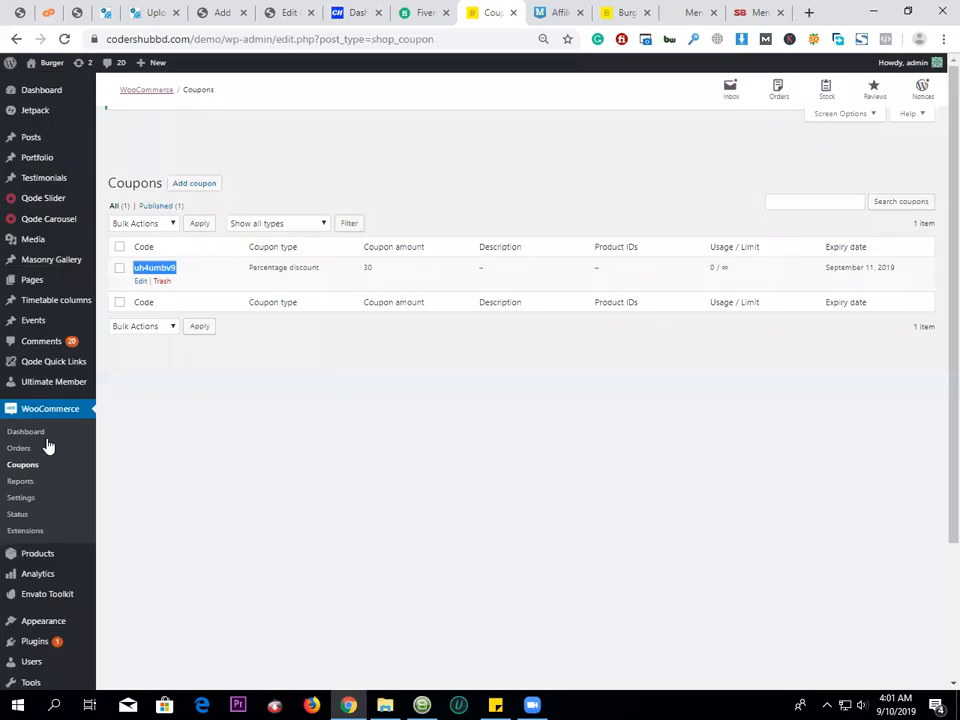
pyautogui.click(24, 497)
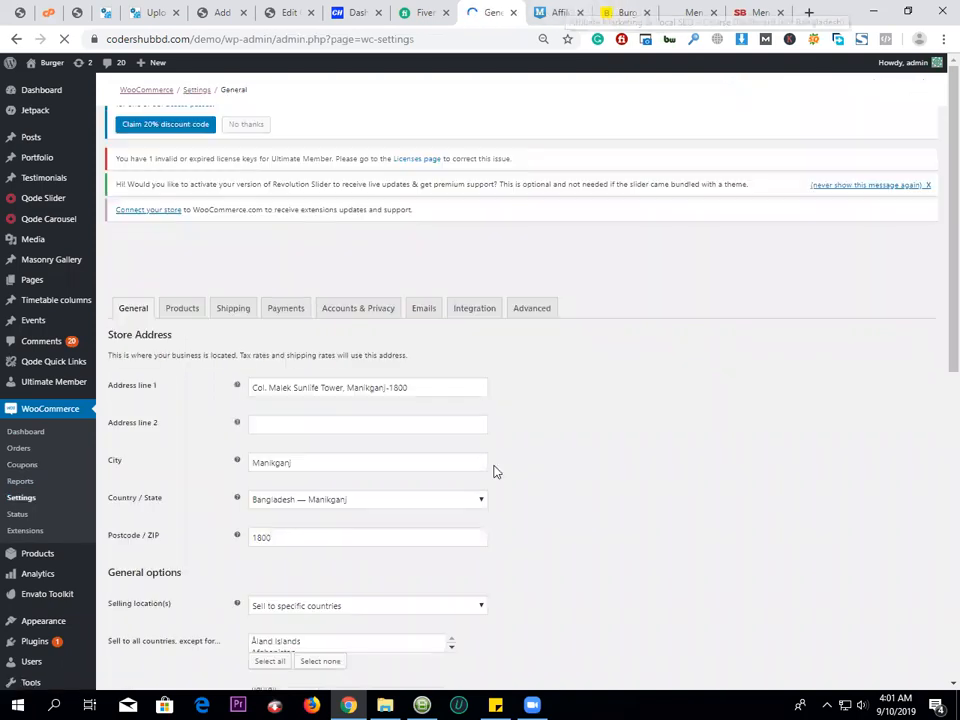
pyautogui.scroll(-3, 496, 471)
pyautogui.scroll(-3, 496, 471)
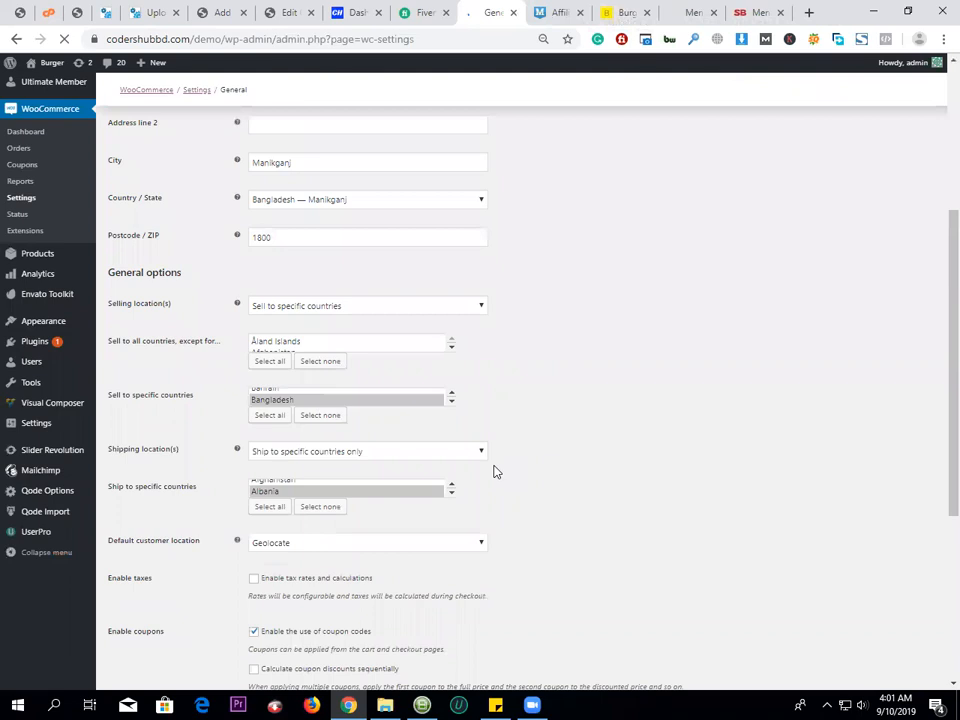
pyautogui.scroll(-3, 496, 471)
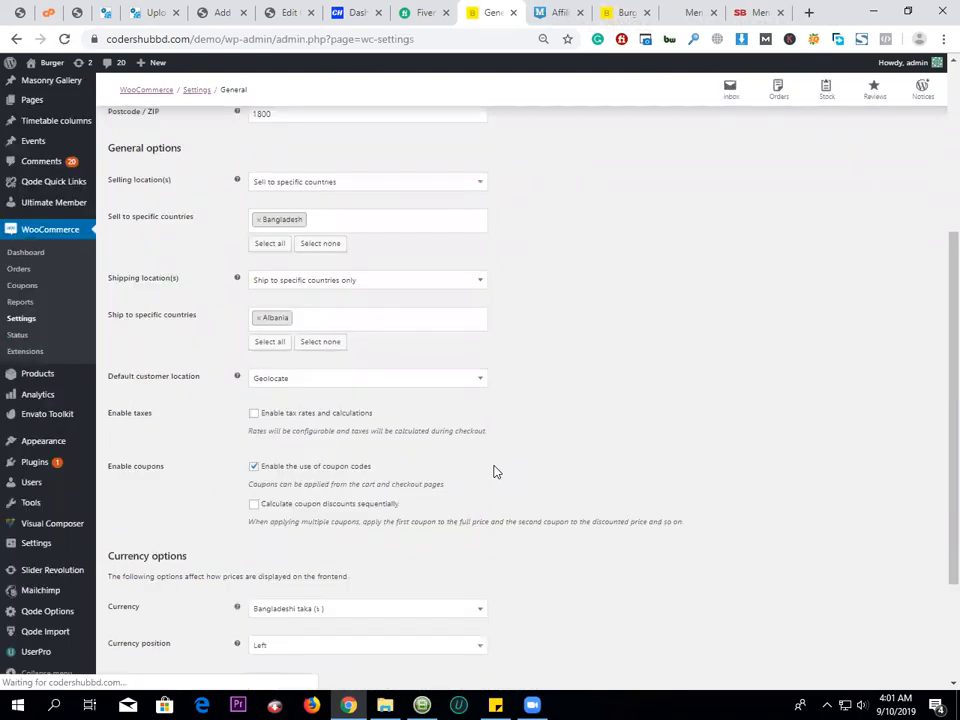
# - Replace Albania with Bangladesh as the specific country to ship to and save the general settings
pyautogui.click(287, 318)
pyautogui.press('BackSpace')
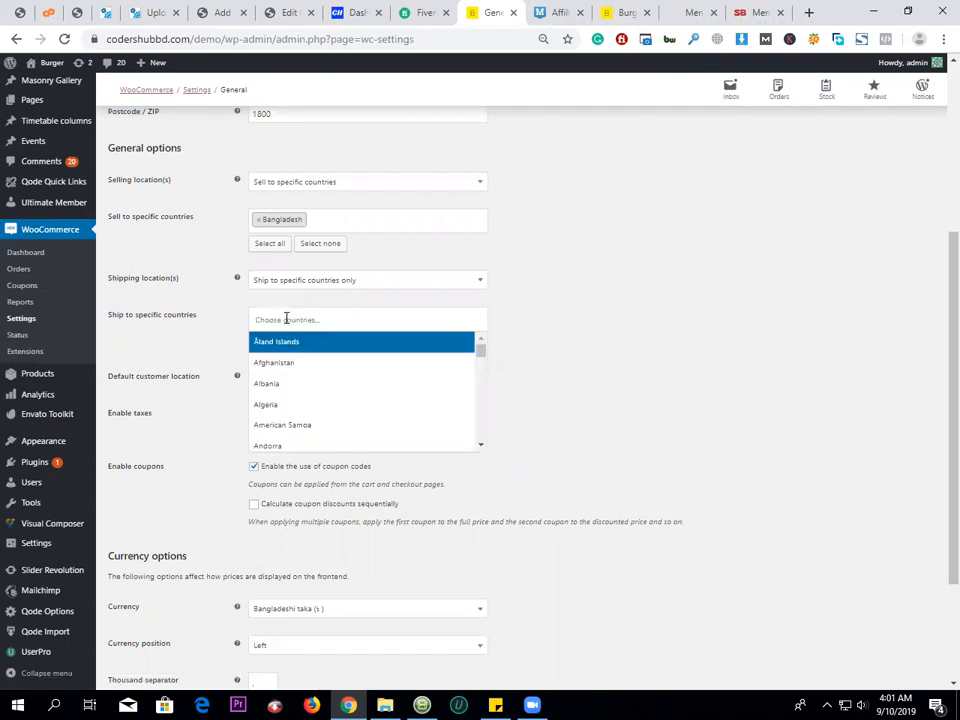
pyautogui.write('ban')
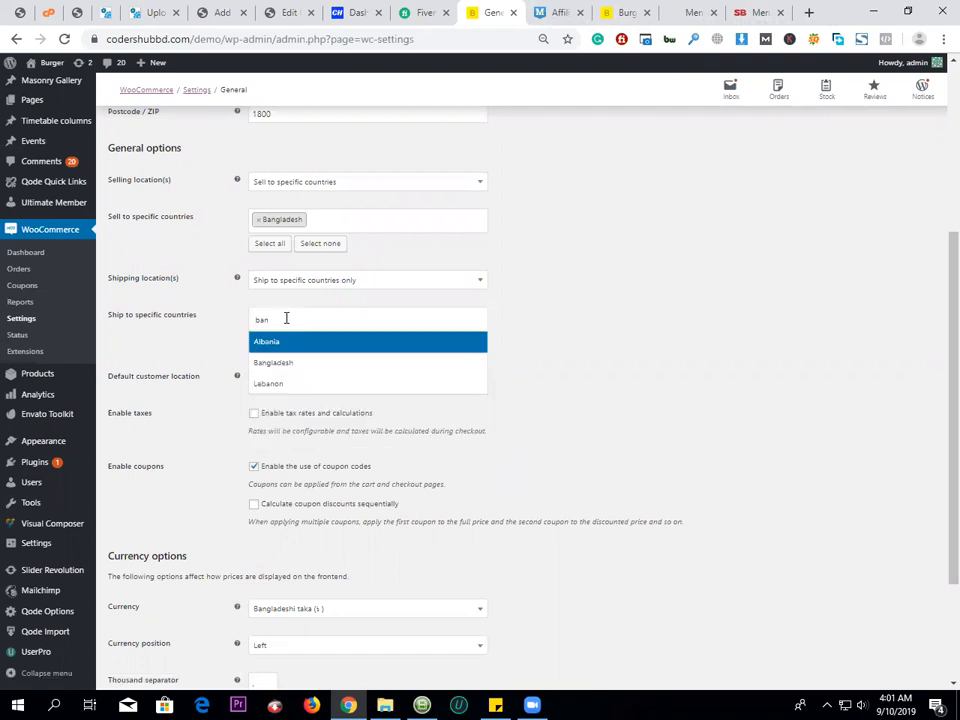
pyautogui.press('Down')
pyautogui.press('Return')
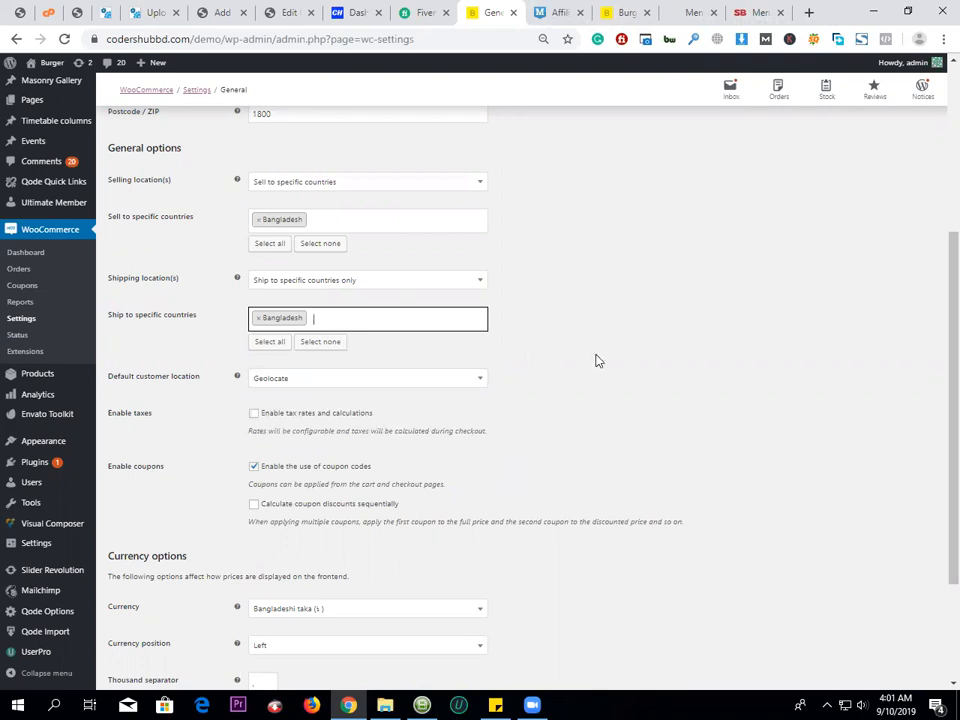
pyautogui.scroll(-3, 118, 636)
pyautogui.click(137, 628)
# - Return to the Burger checkout page, reread the shipping notice and reload the page
pyautogui.click(628, 11)
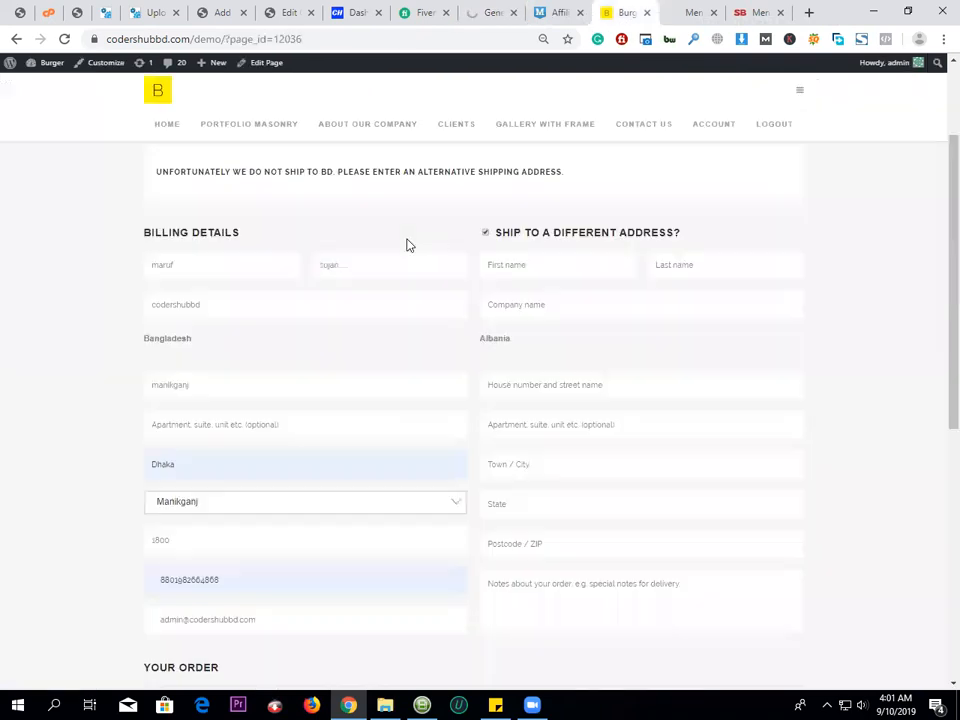
pyautogui.moveTo(225, 172); pyautogui.dragTo(328, 172)
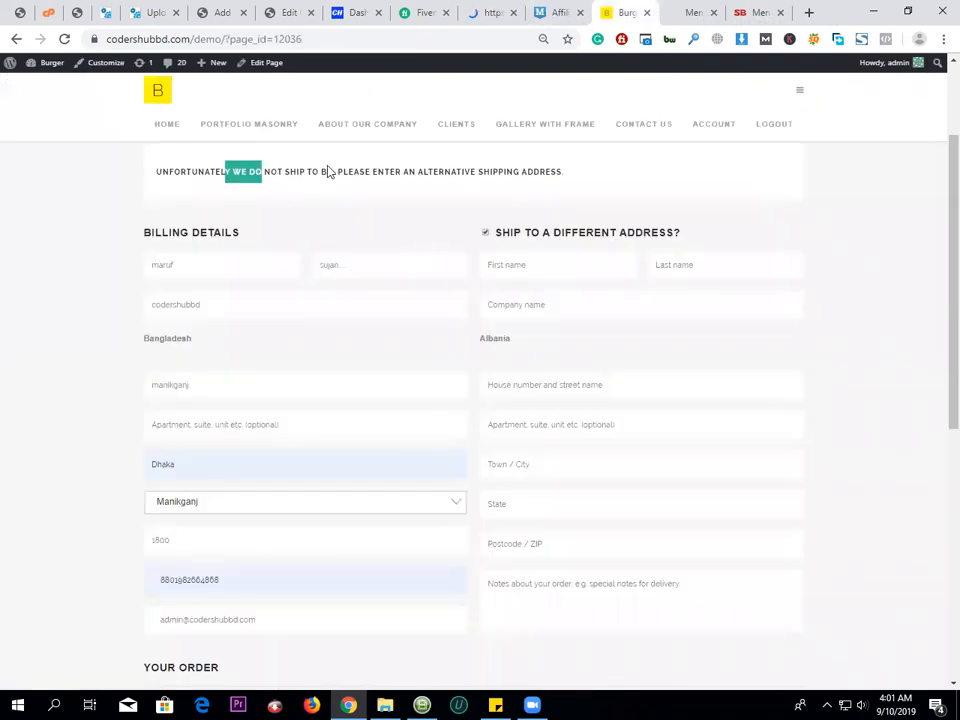
pyautogui.click(505, 93)
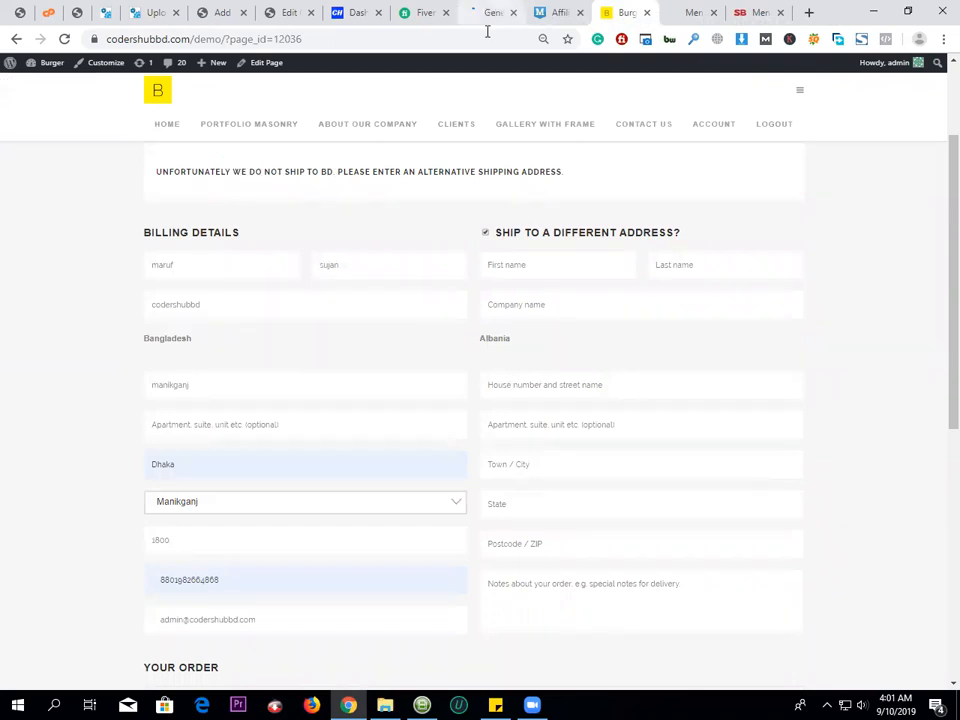
pyautogui.scroll(-4, 456, 352)
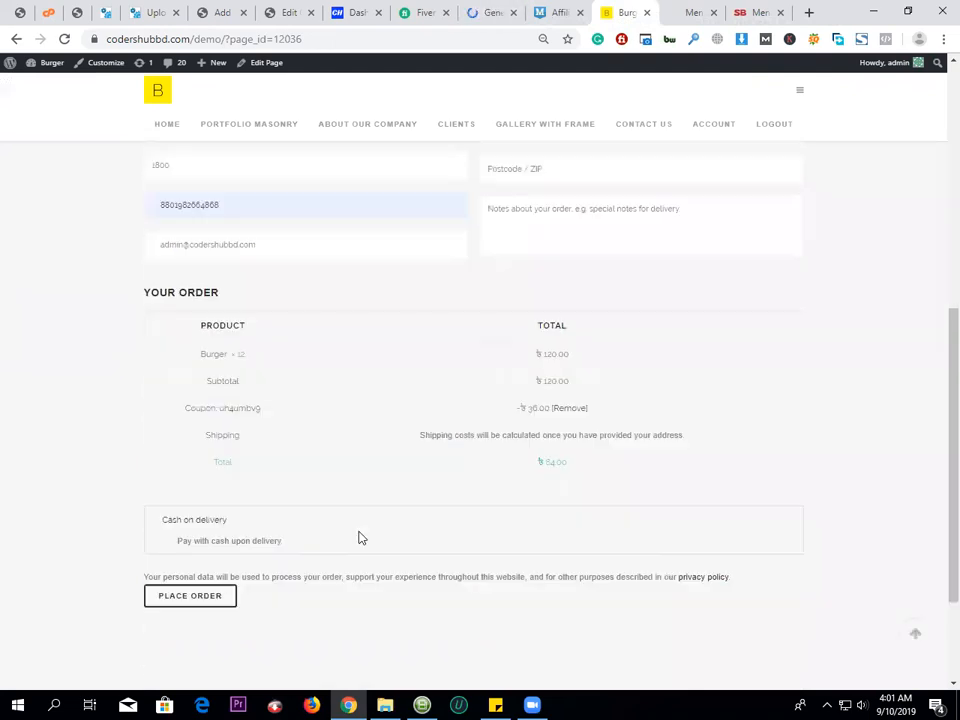
pyautogui.scroll(5, 145, 74)
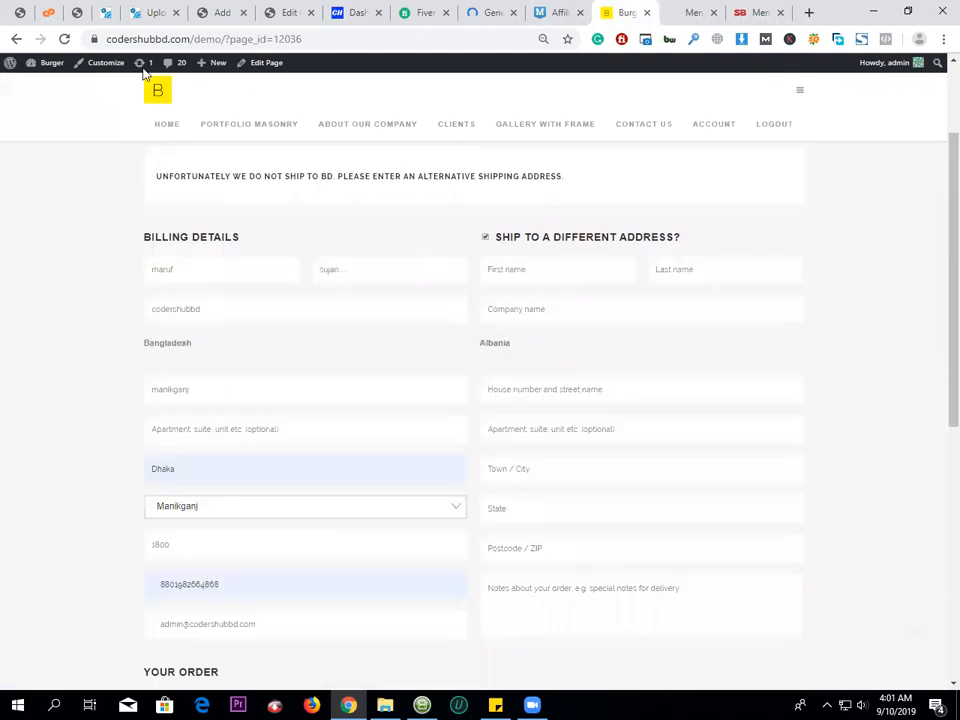
pyautogui.click(64, 40)
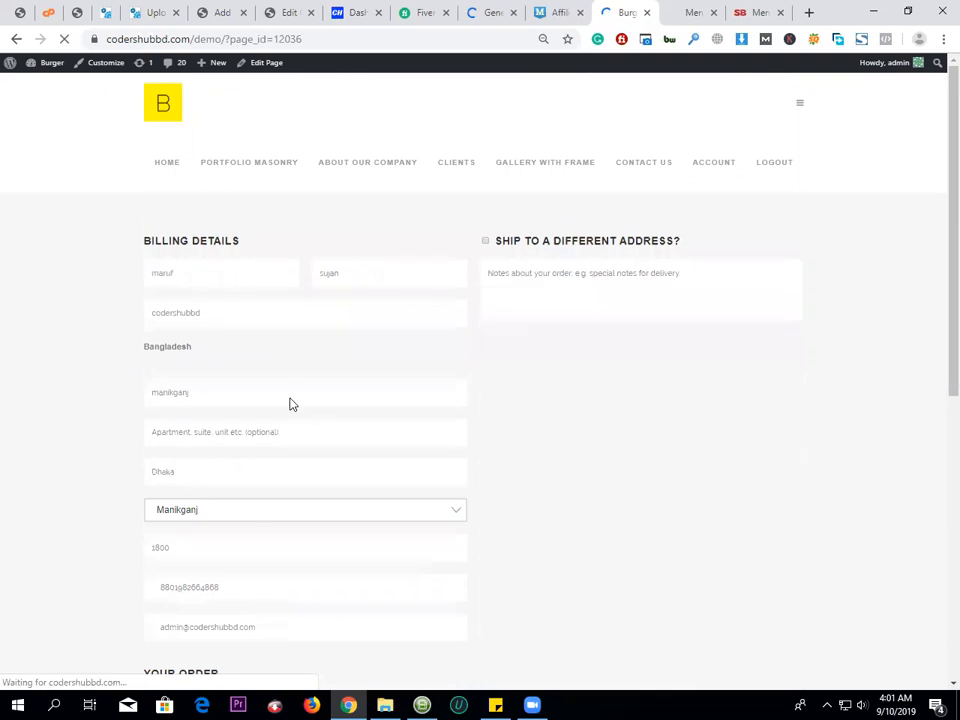
# - Check the billing details and order summary on the checkout page and place the order with cash on delivery
pyautogui.scroll(-5, 513, 397)
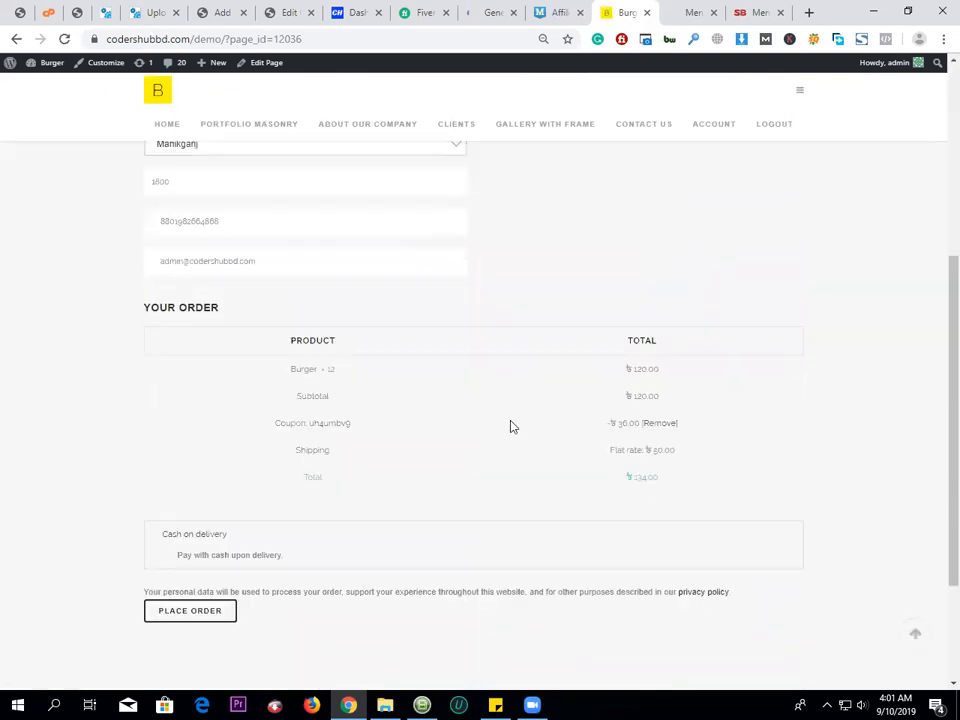
pyautogui.scroll(2, 510, 427)
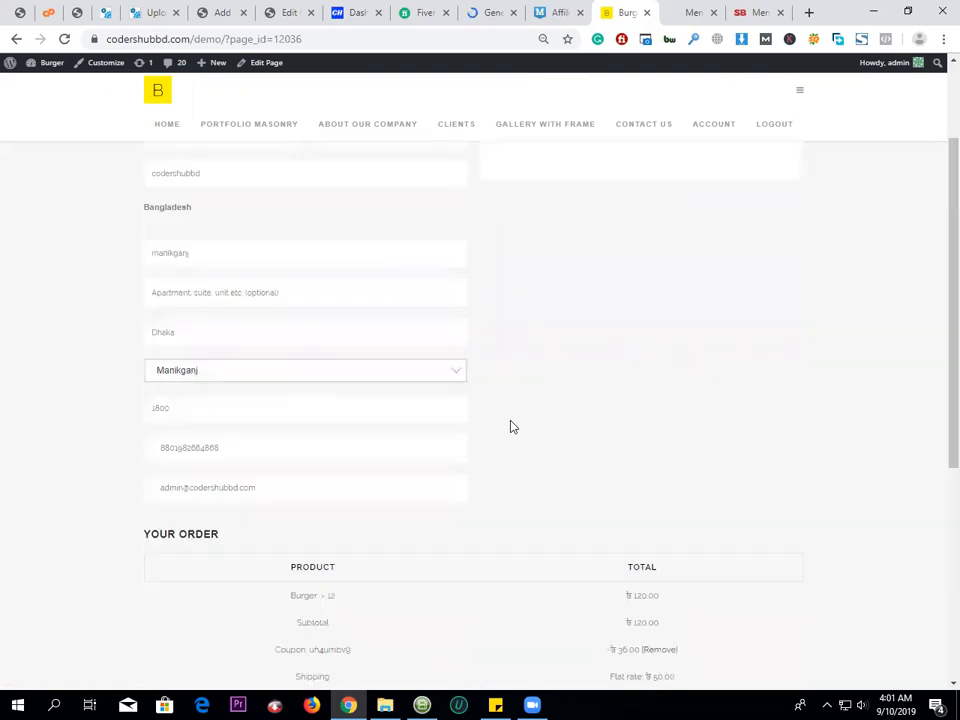
pyautogui.scroll(1, 510, 427)
pyautogui.scroll(-4, 300, 515)
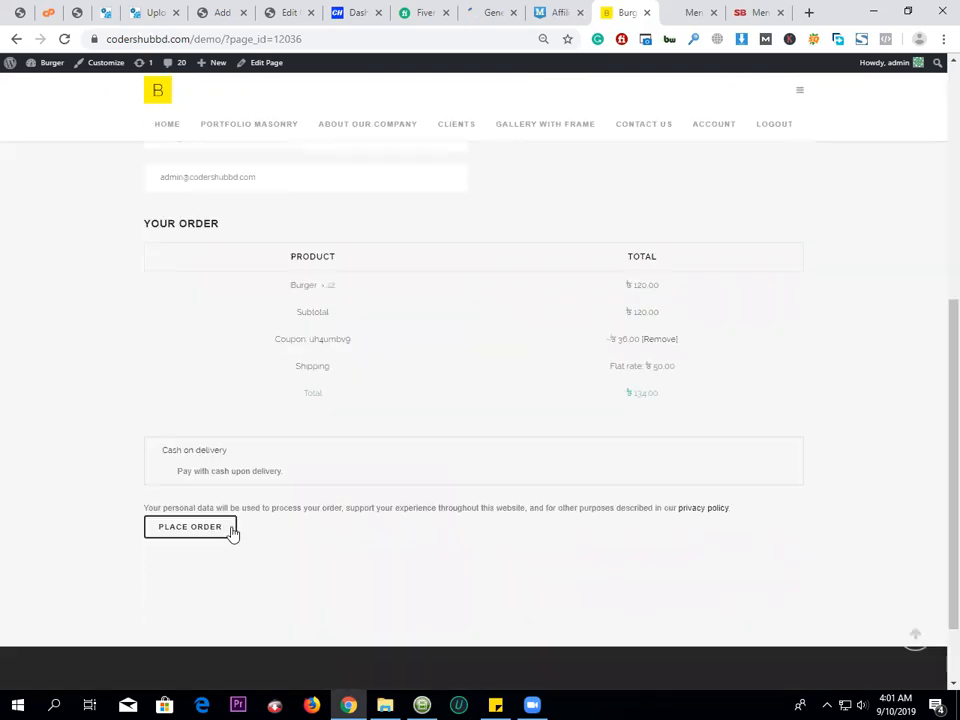
pyautogui.scroll(3, 446, 434)
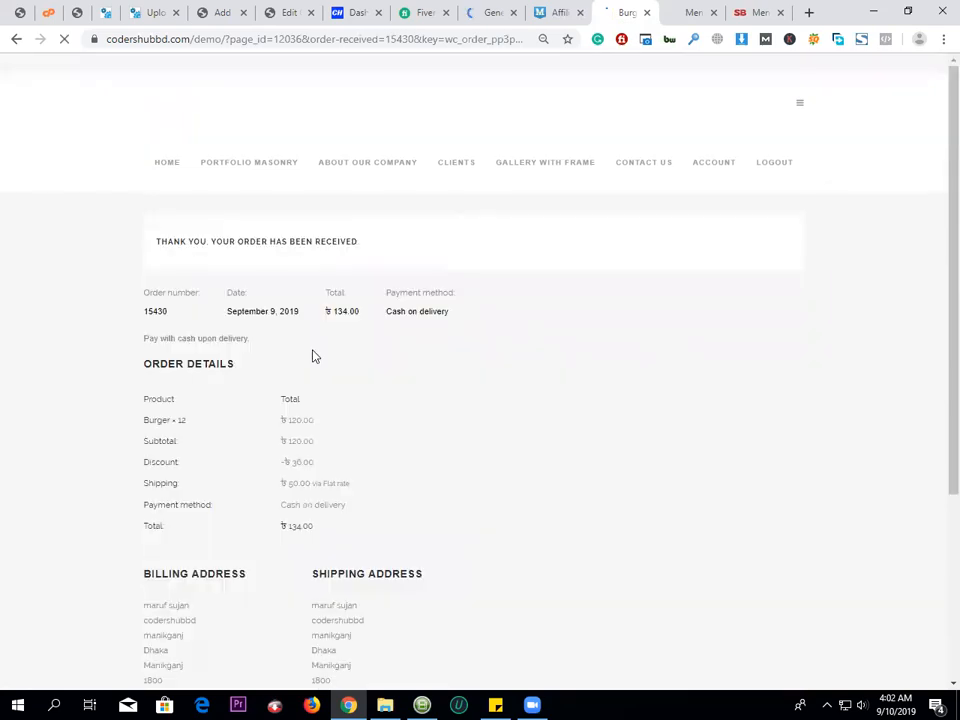
# - Examine the order confirmation's received message, order details, and billing and shipping addresses, including the billing phone number
pyautogui.moveTo(535, 291); pyautogui.dragTo(276, 252)
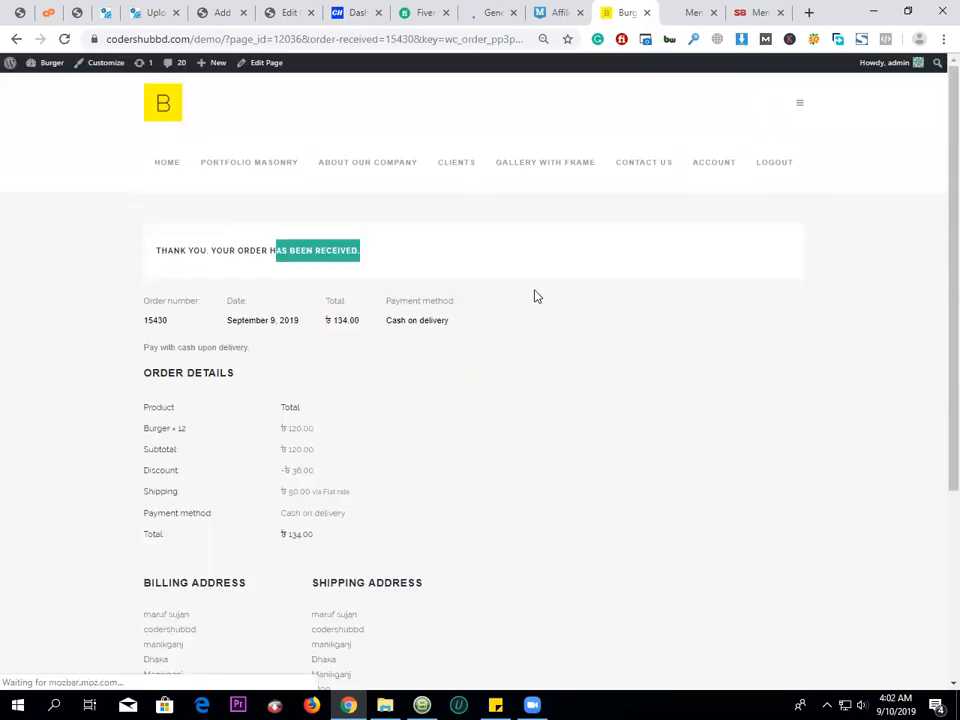
pyautogui.scroll(-3, 536, 296)
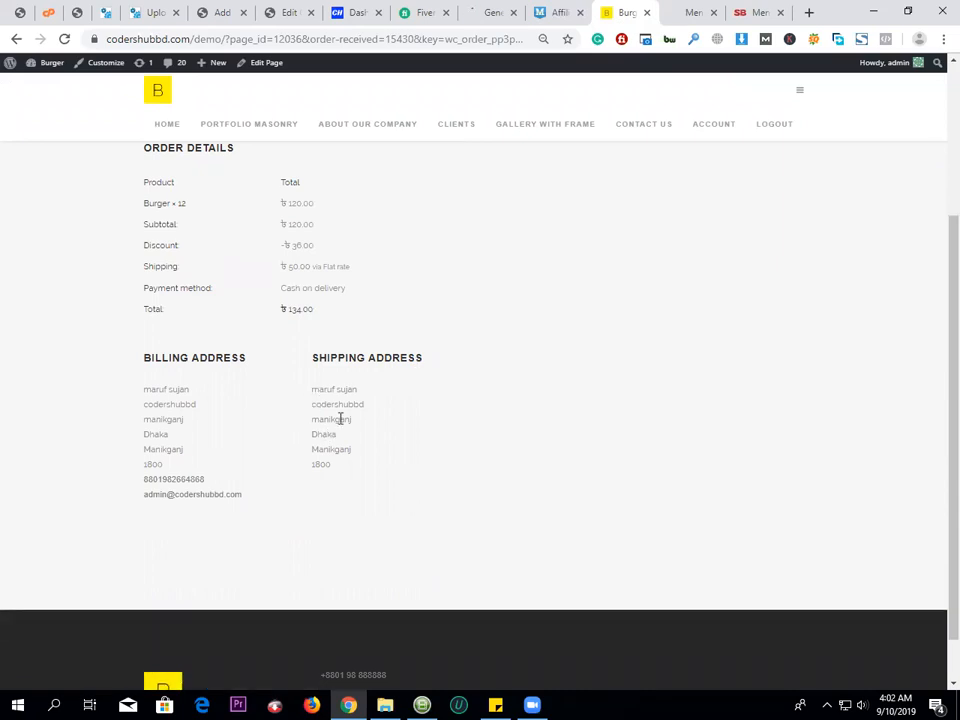
pyautogui.moveTo(227, 422); pyautogui.dragTo(172, 448)
pyautogui.moveTo(144, 388); pyautogui.dragTo(246, 503)
pyautogui.click(157, 489)
pyautogui.moveTo(157, 489); pyautogui.dragTo(144, 380)
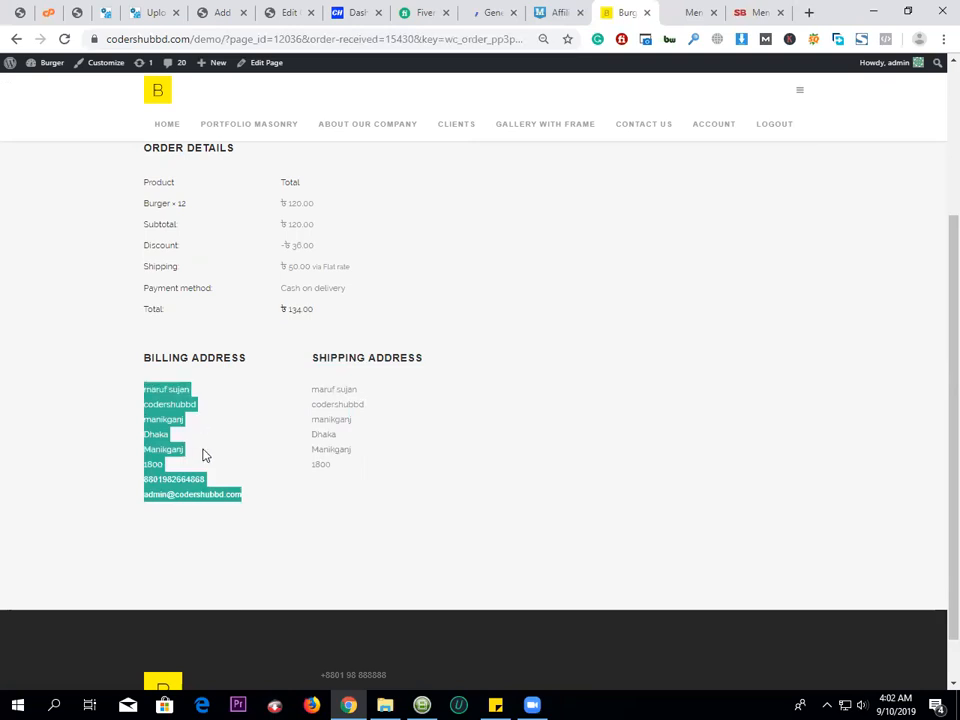
pyautogui.click(190, 480)
pyautogui.doubleClick(201, 478)
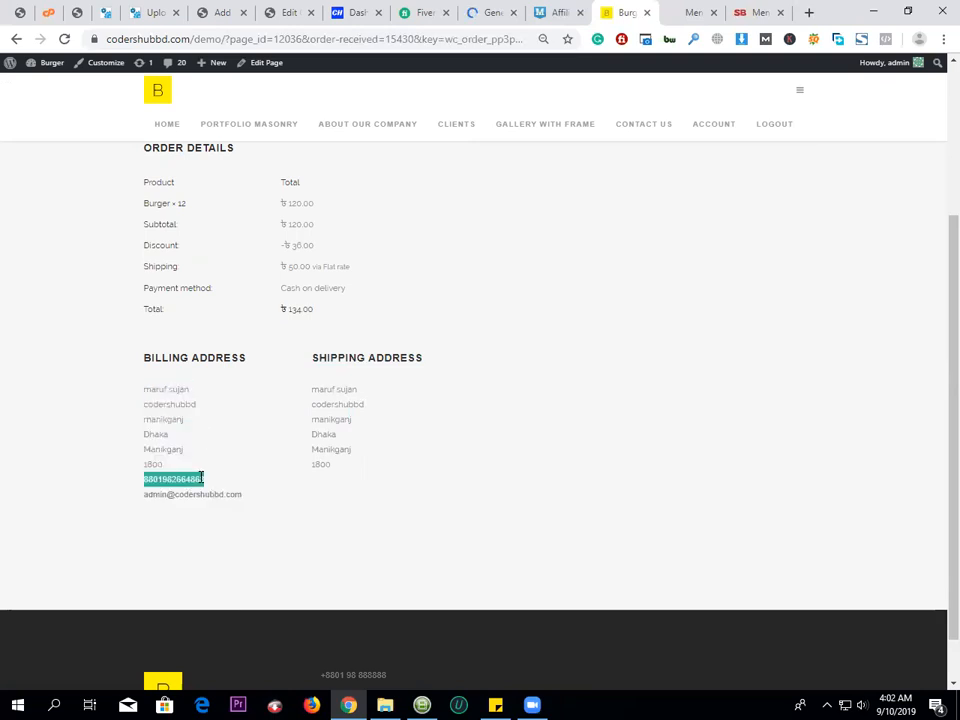
pyautogui.click(240, 471)
pyautogui.scroll(3, 242, 471)
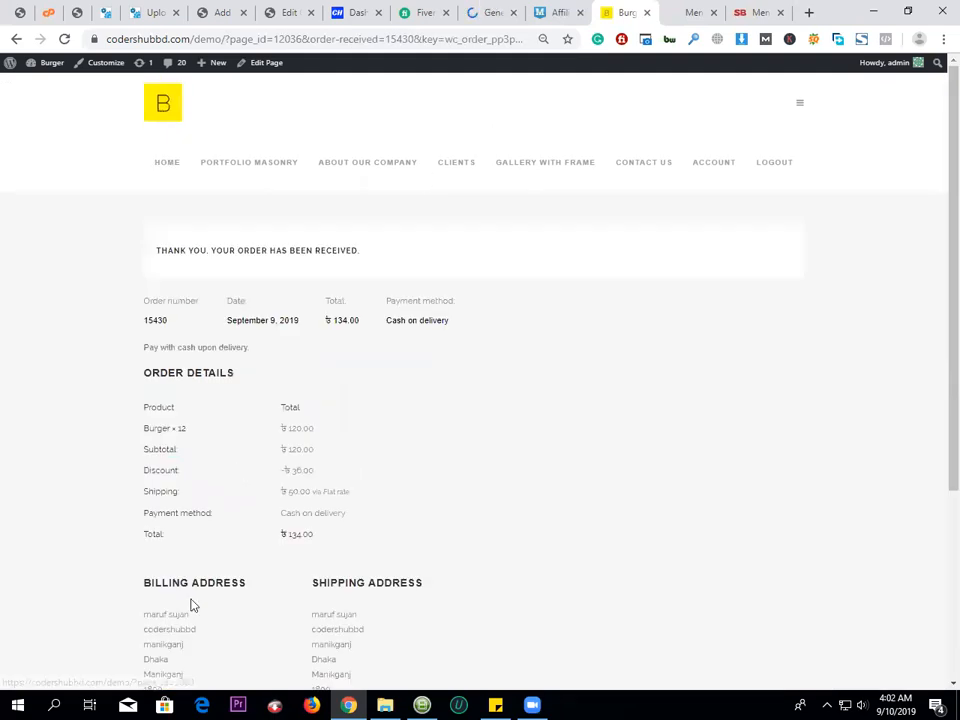
# - Open the newly placed Burger order from the WooCommerce orders list in the site admin
pyautogui.hotkey('ctrl', 'shift', 'Tab')
pyautogui.hotkey('ctrl', 'shift', 'Tab')
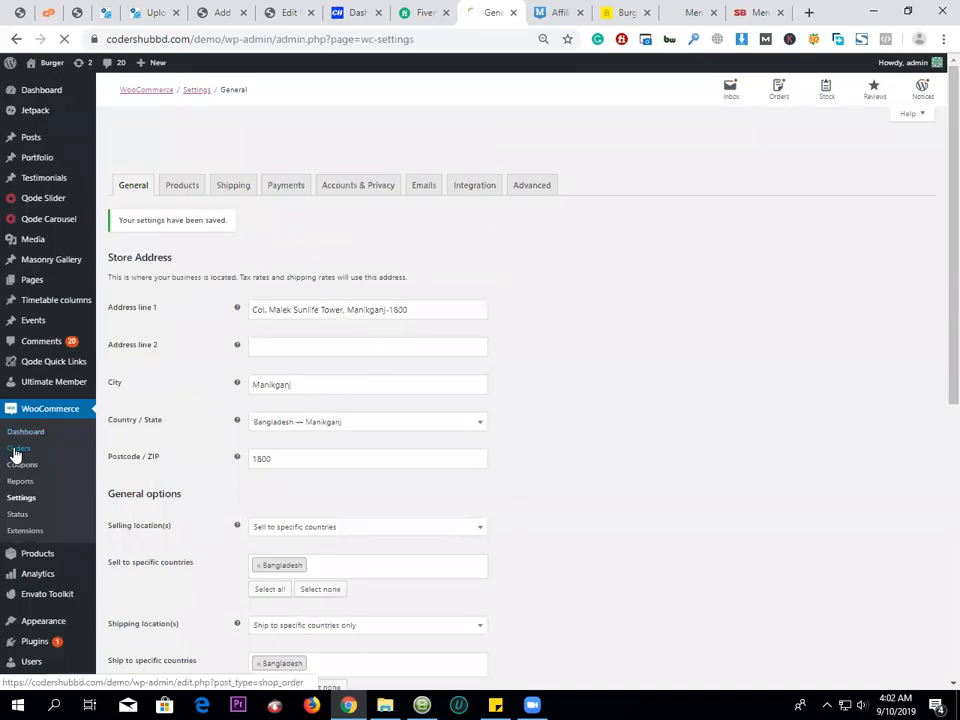
pyautogui.click(15, 455)
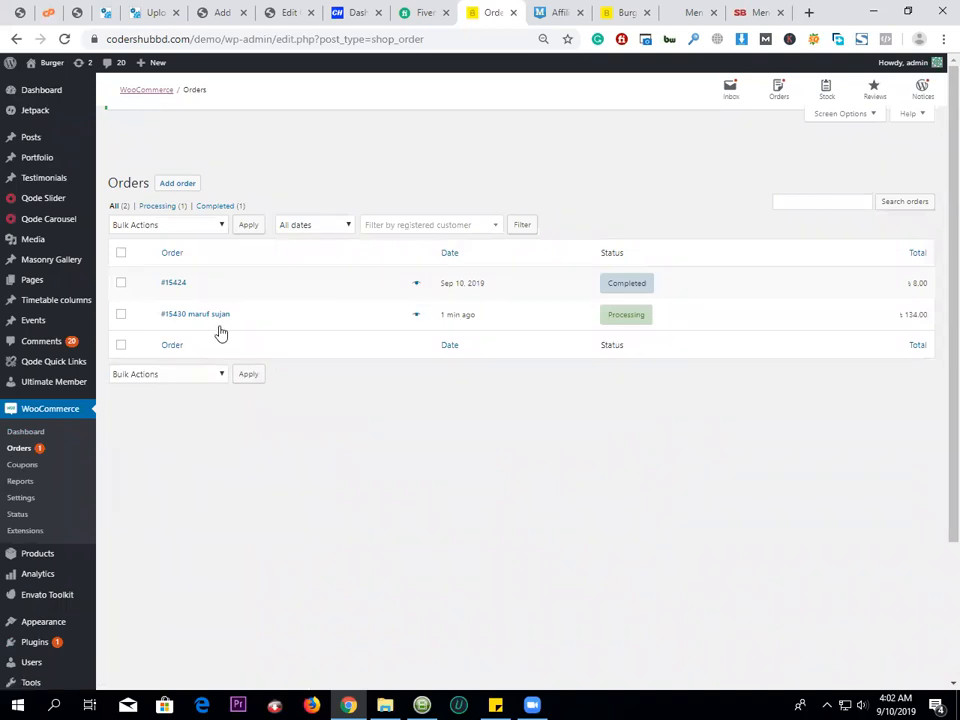
pyautogui.click(205, 314)
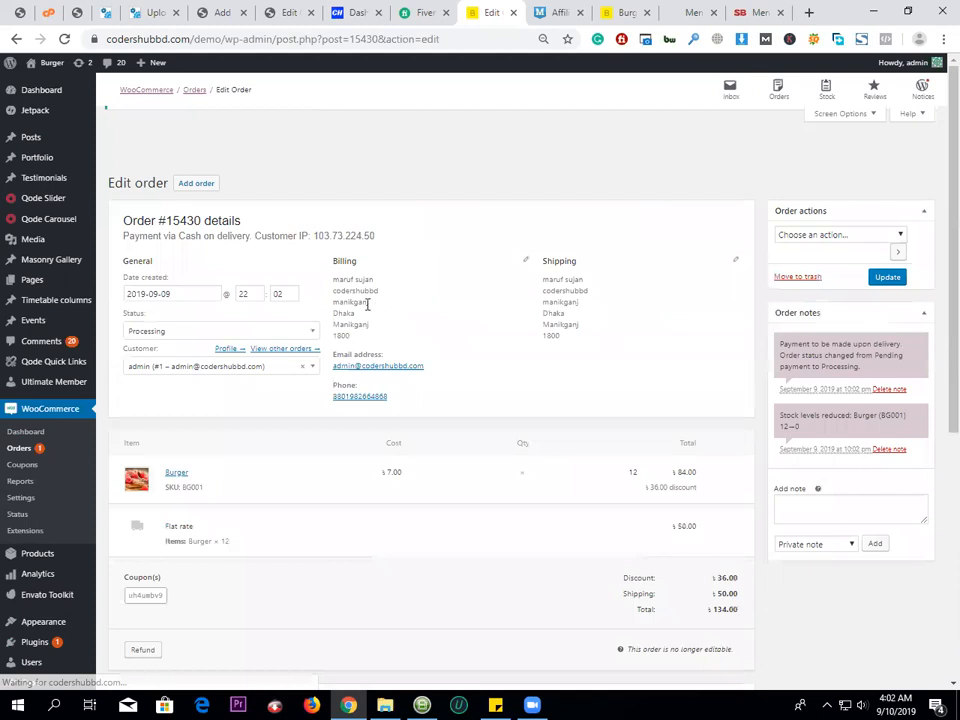
# - Set the order's status to Completed and leave its customer assignment as it is
pyautogui.click(305, 329)
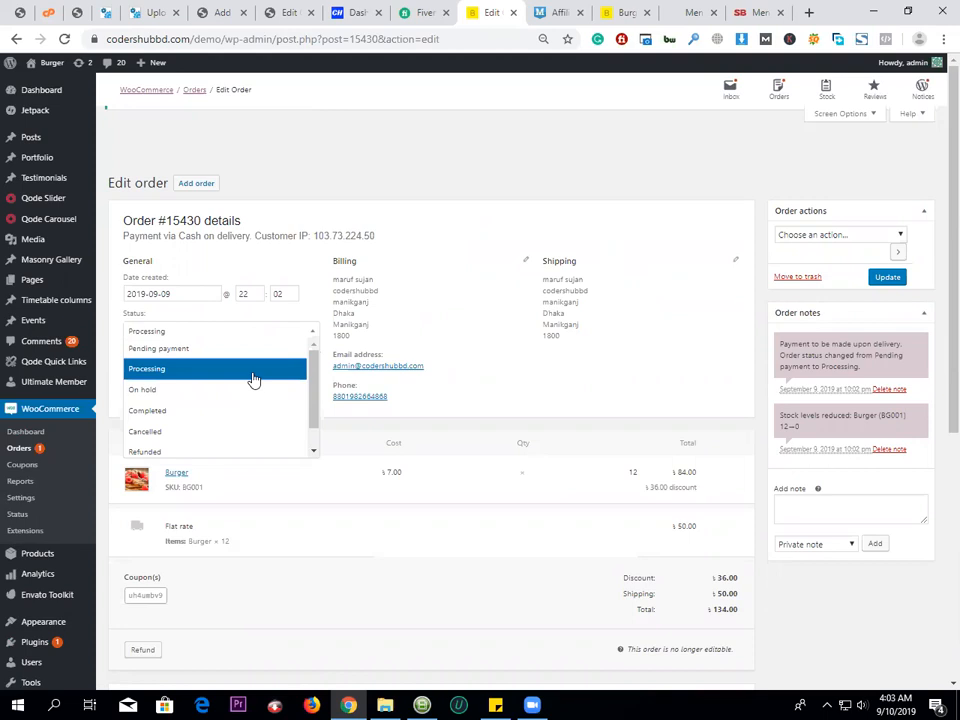
pyautogui.click(244, 411)
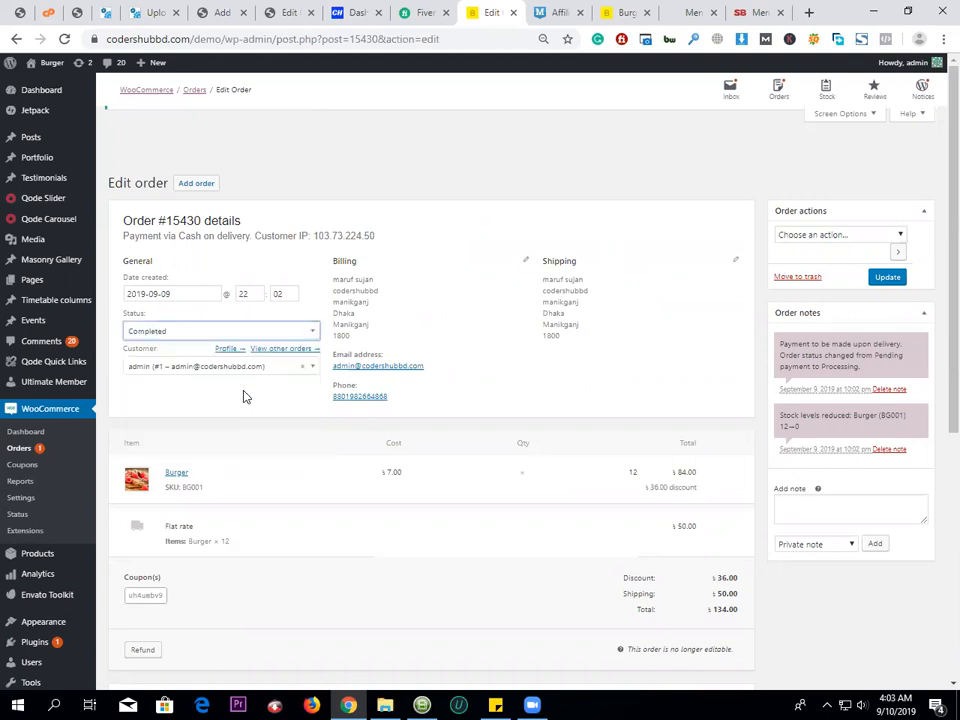
pyautogui.click(219, 372)
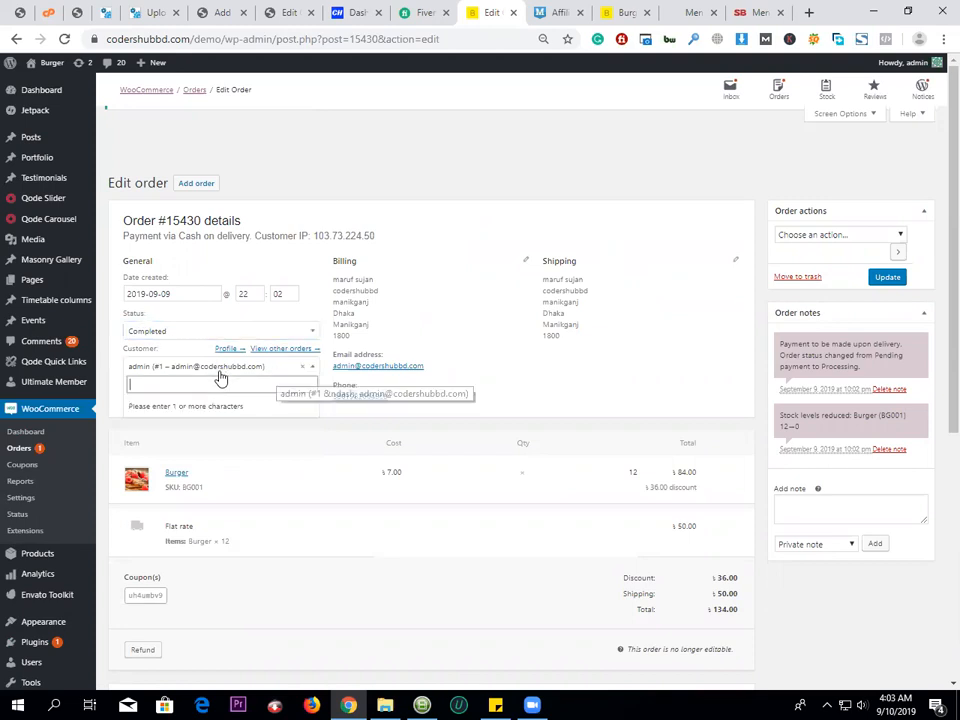
pyautogui.click(262, 418)
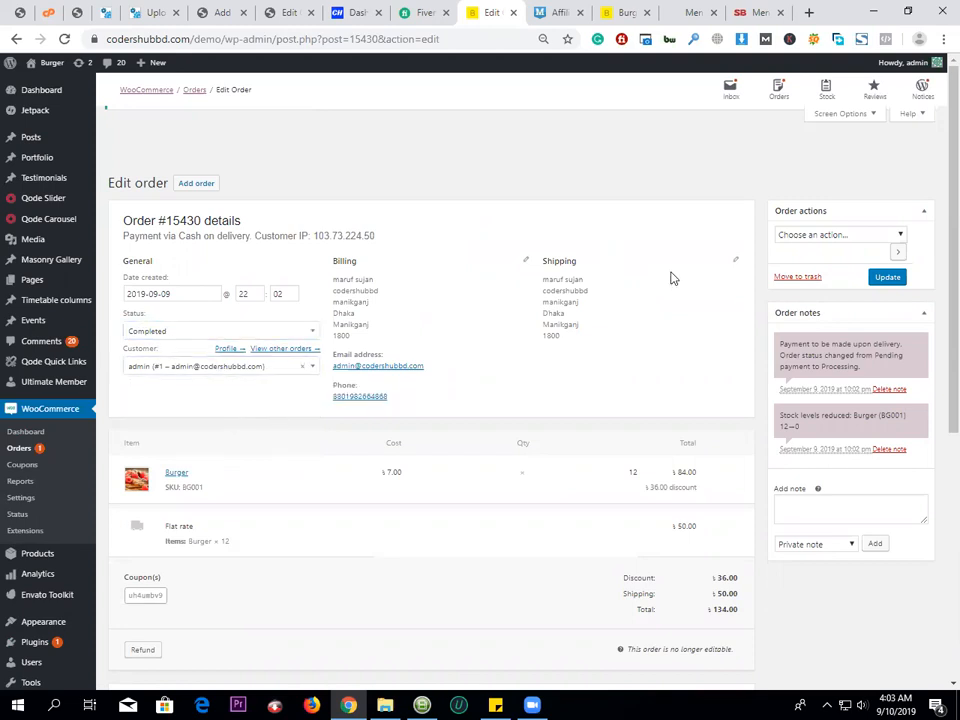
# - Choose the order action that emails the invoice / order details to the customer and update the order
pyautogui.click(821, 237)
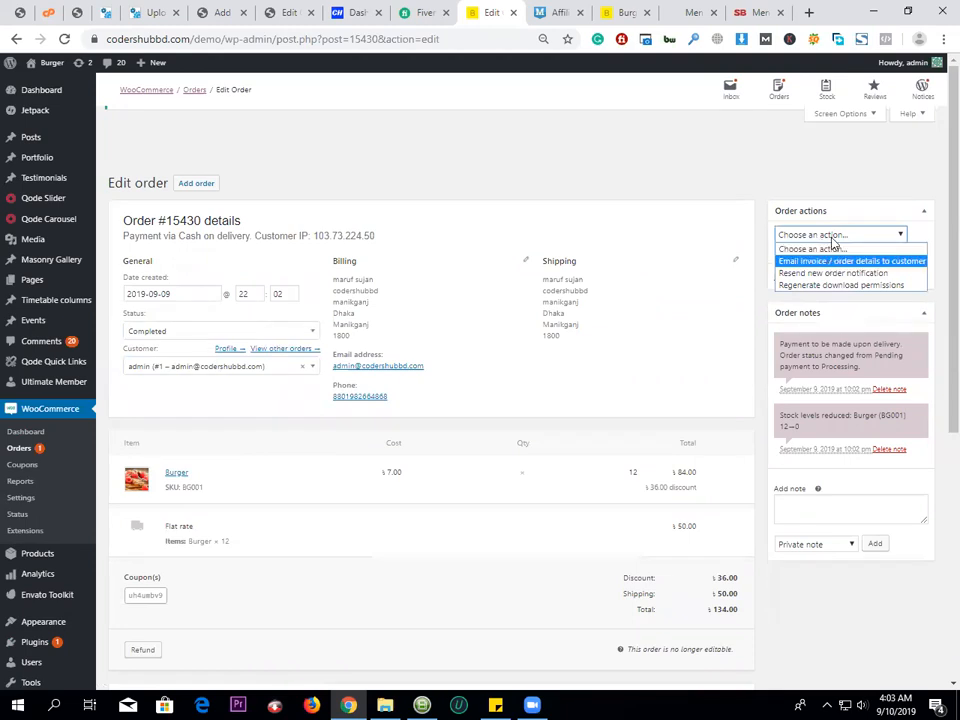
pyautogui.click(845, 261)
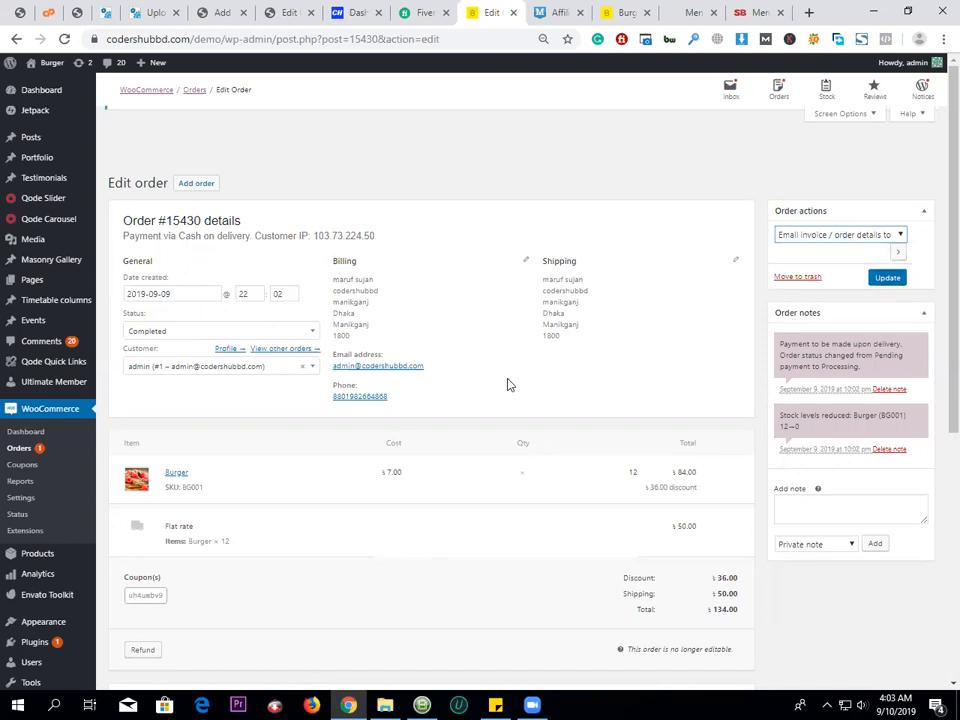
pyautogui.scroll(-1, 510, 385)
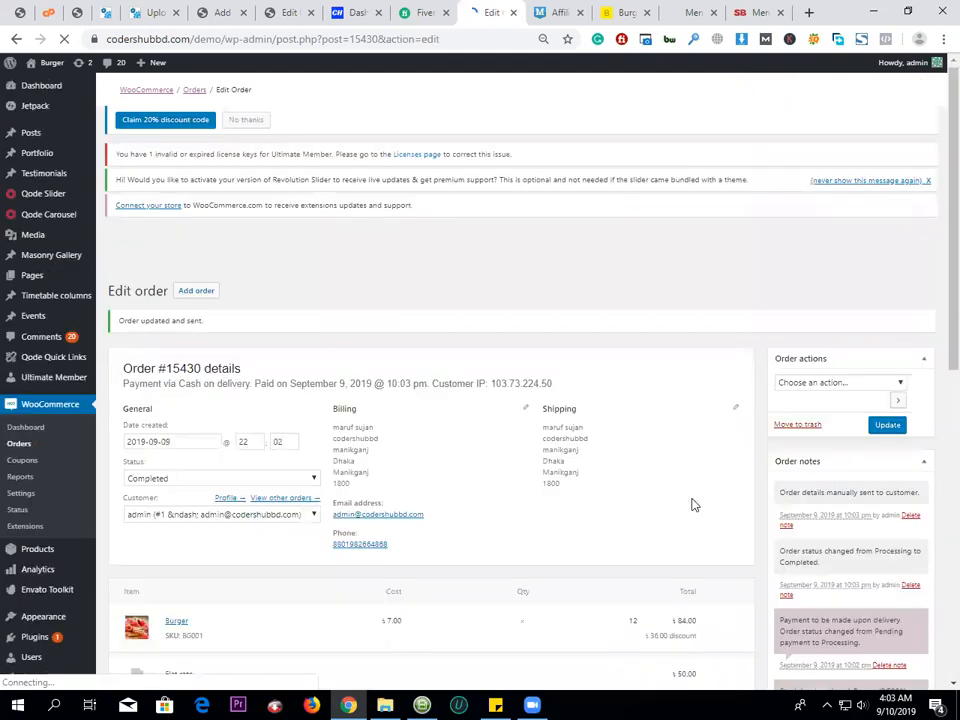
# - Look over the updated order's notes, items and totals and go back to the orders list
pyautogui.scroll(-3, 694, 505)
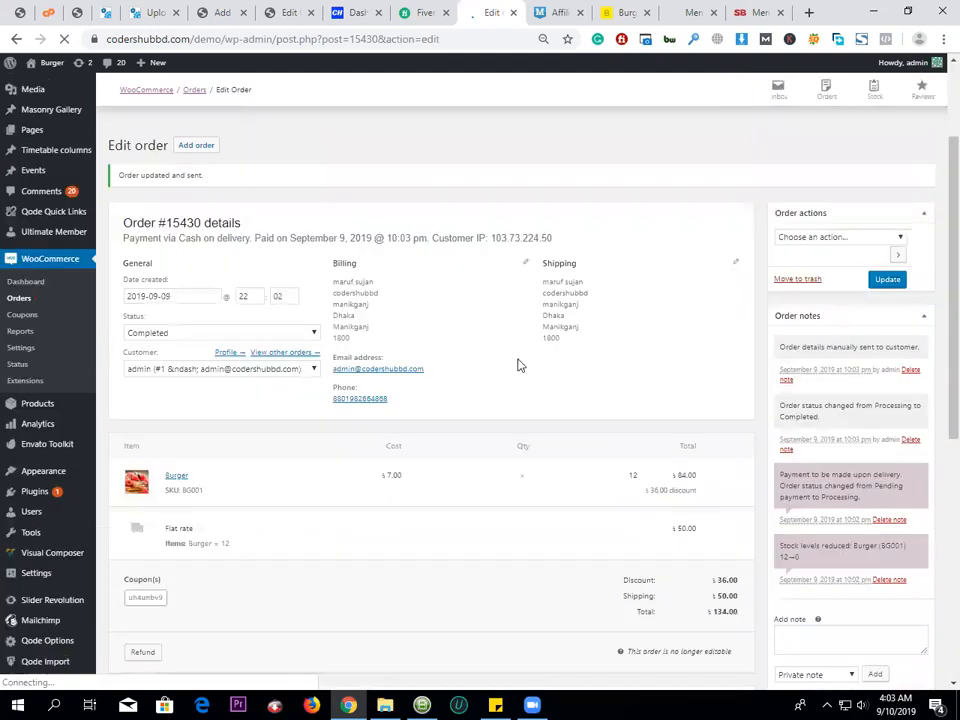
pyautogui.scroll(-2, 690, 480)
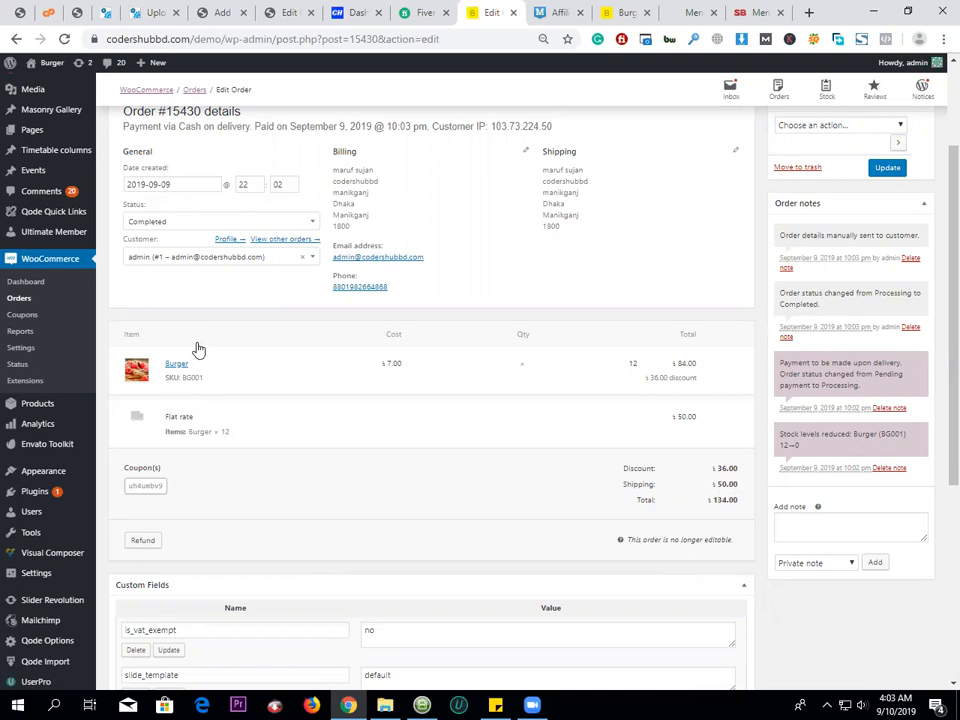
pyautogui.click(44, 300)
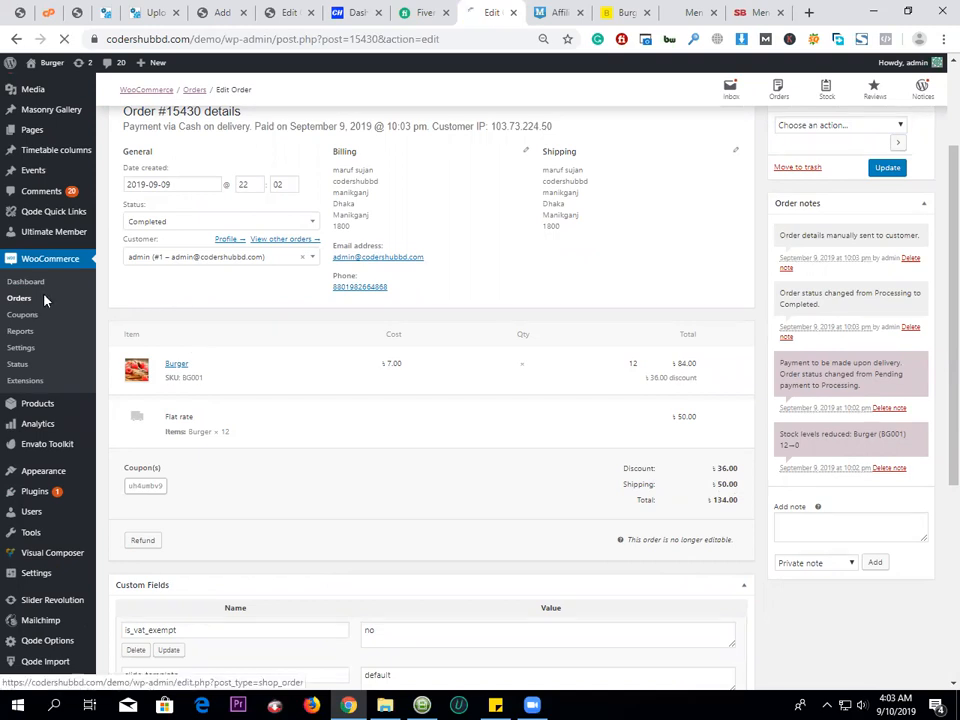